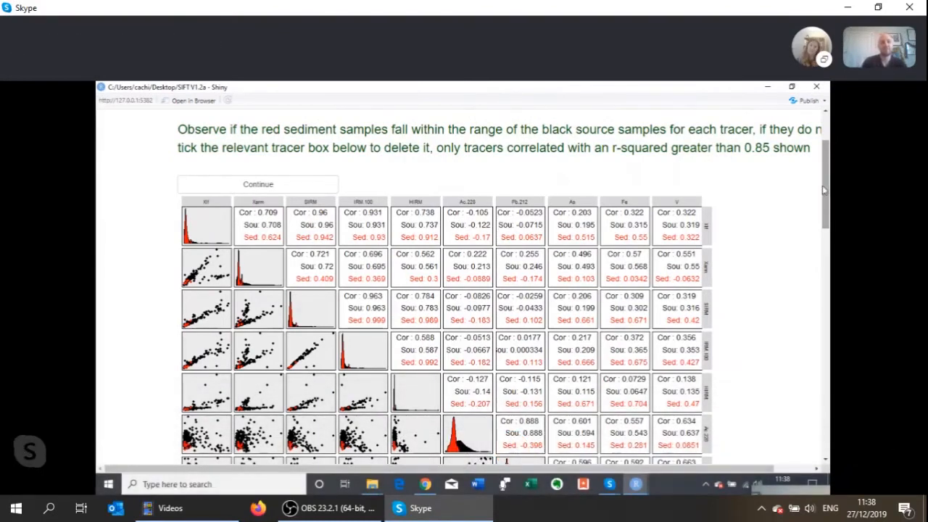
- Examine the bi-plot matrix's instructions and correlation values, comparing the red sediment samples with the black source samples for each tracer
{"action": "mouse_move", "coordinate": [828, 187]}
{"action": "left_mouse_down"}
{"action": "mouse_move", "coordinate": [826, 163]}
{"action": "mouse_move", "coordinate": [824, 198]}
{"action": "left_mouse_up"}
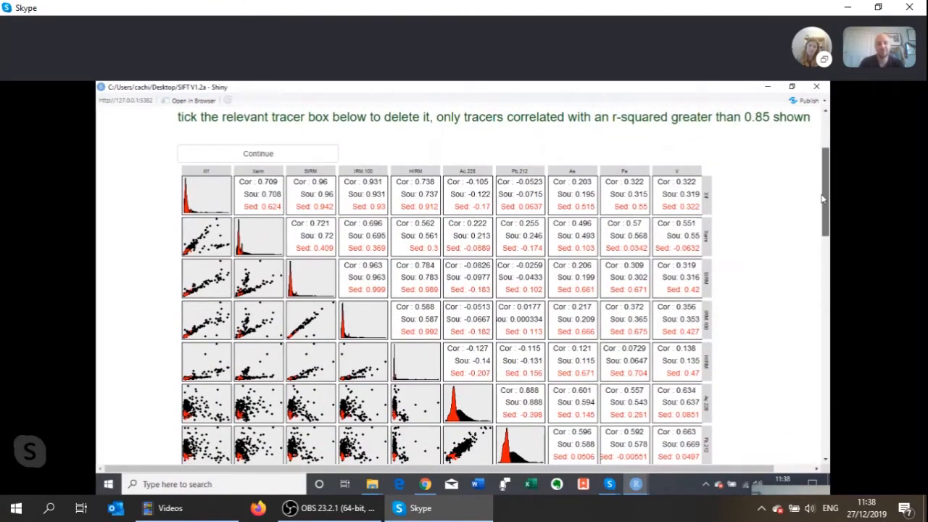
{"action": "left_click_drag", "start_coordinate": [824, 199], "coordinate": [821, 160]}
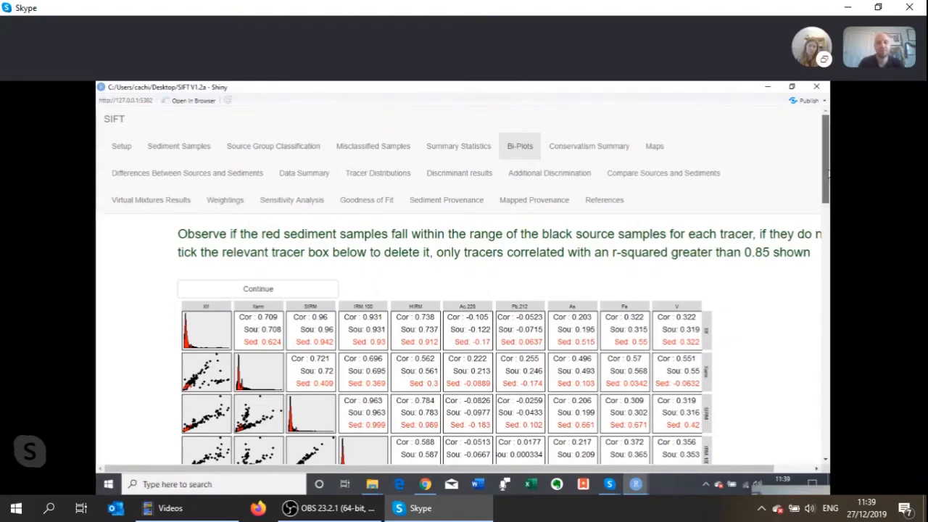
{"action": "scroll", "coordinate": [826, 190], "scroll_direction": "down", "scroll_amount": 2}
{"action": "left_click_drag", "start_coordinate": [827, 192], "coordinate": [828, 221]}
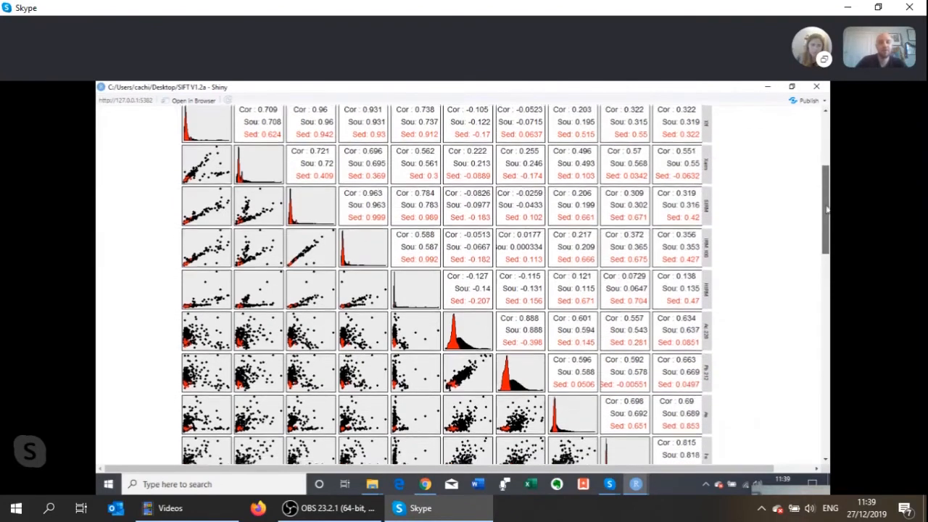
{"action": "mouse_move", "coordinate": [826, 205]}
{"action": "left_mouse_down"}
{"action": "mouse_move", "coordinate": [827, 230]}
{"action": "mouse_move", "coordinate": [828, 202]}
{"action": "left_mouse_up"}
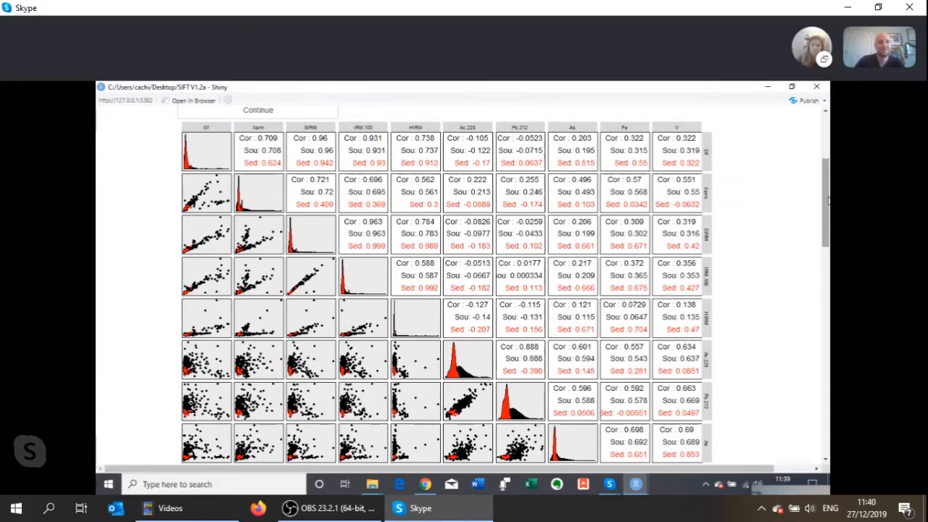
{"action": "mouse_move", "coordinate": [827, 202]}
{"action": "left_mouse_down"}
{"action": "mouse_move", "coordinate": [827, 217]}
{"action": "mouse_move", "coordinate": [827, 196]}
{"action": "left_mouse_up"}
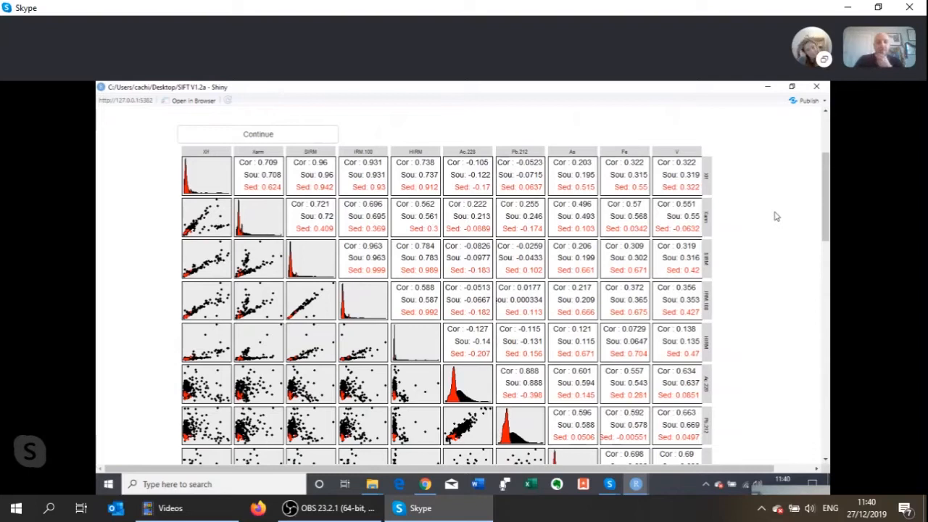
{"action": "mouse_move", "coordinate": [783, 307]}
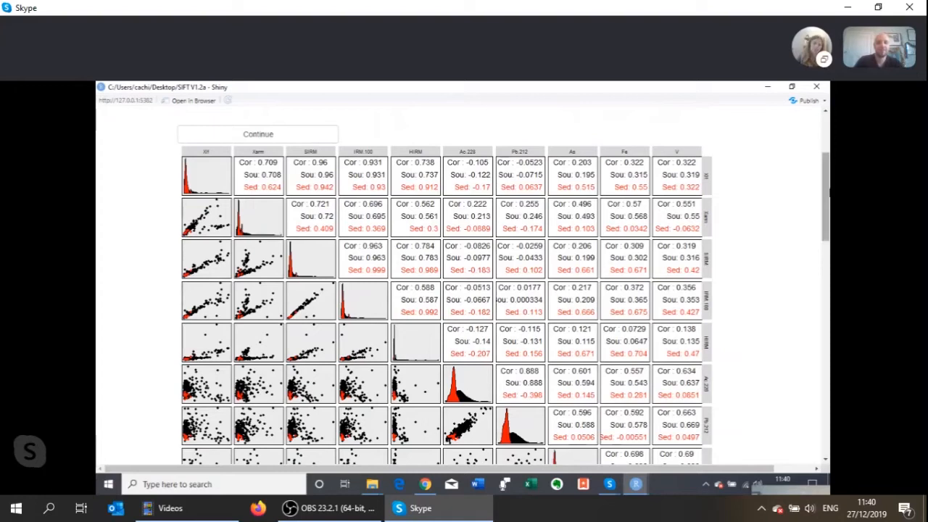
{"action": "left_click_drag", "start_coordinate": [827, 188], "coordinate": [827, 197]}
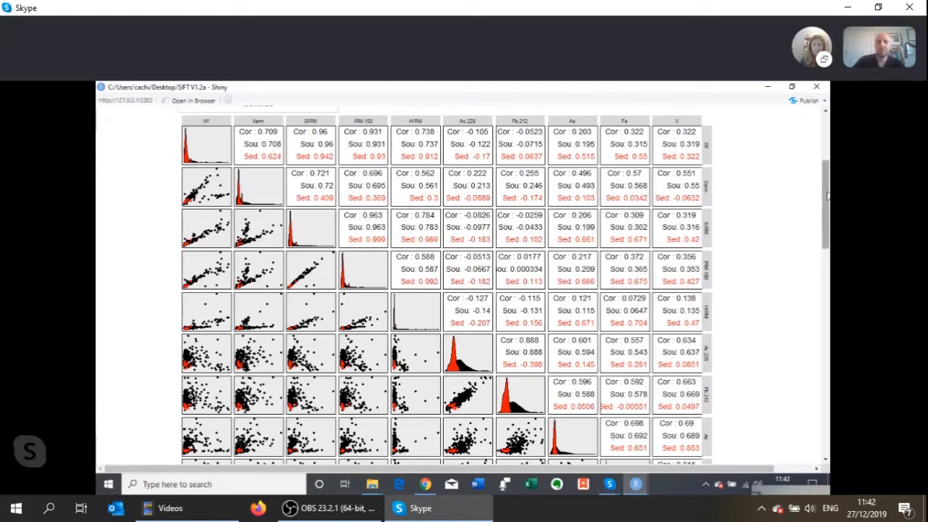
{"action": "left_click_drag", "start_coordinate": [827, 198], "coordinate": [826, 194]}
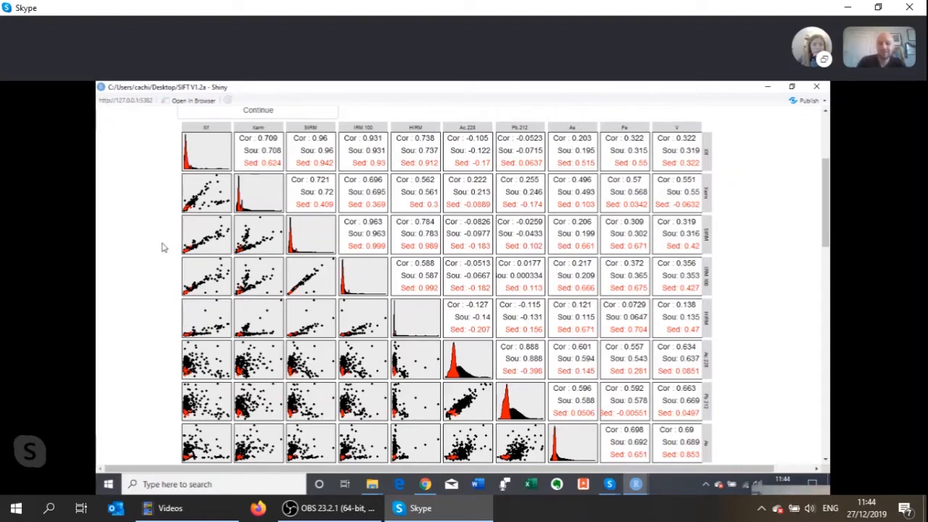
- Check the lower bi-plot rows against the list of removable tracers for sediment samples falling outside the source range
{"action": "scroll", "coordinate": [162, 248], "scroll_direction": "down", "scroll_amount": 1}
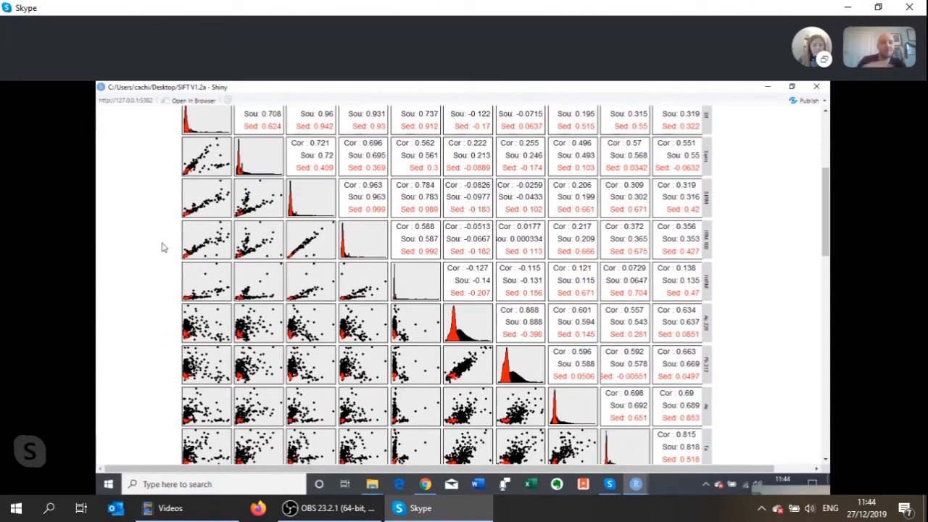
{"action": "scroll", "coordinate": [163, 247], "scroll_direction": "down", "scroll_amount": 2}
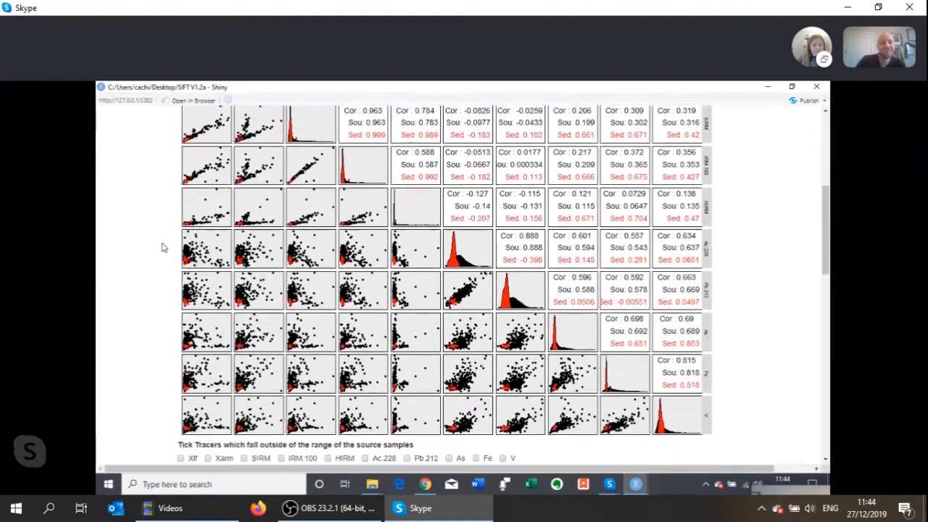
{"action": "scroll", "coordinate": [162, 247], "scroll_direction": "up", "scroll_amount": 2}
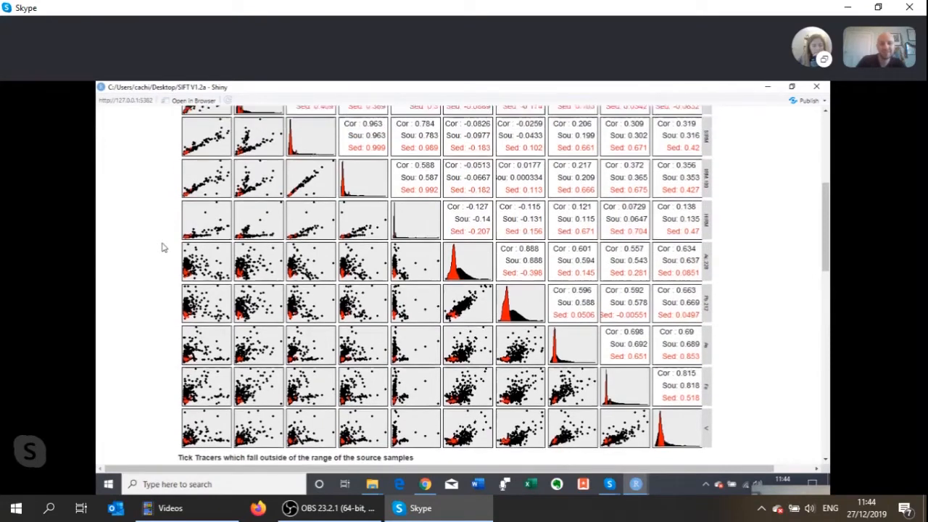
{"action": "scroll", "coordinate": [162, 247], "scroll_direction": "up", "scroll_amount": 1}
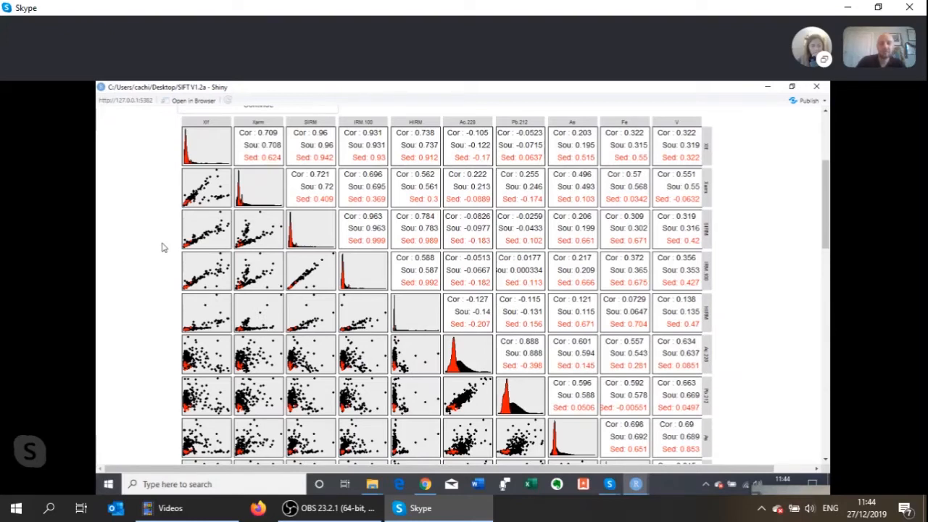
{"action": "scroll", "coordinate": [162, 247], "scroll_direction": "down", "scroll_amount": 5}
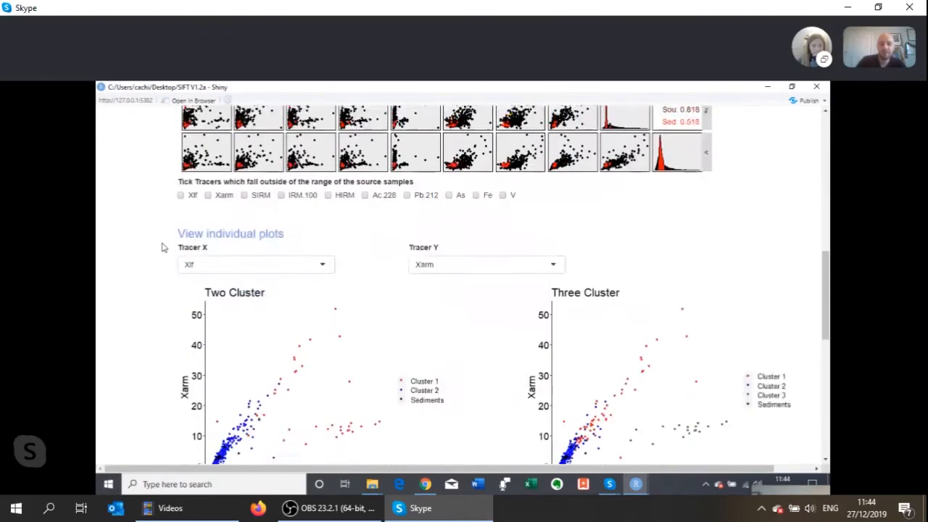
{"action": "scroll", "coordinate": [163, 247], "scroll_direction": "up", "scroll_amount": 3}
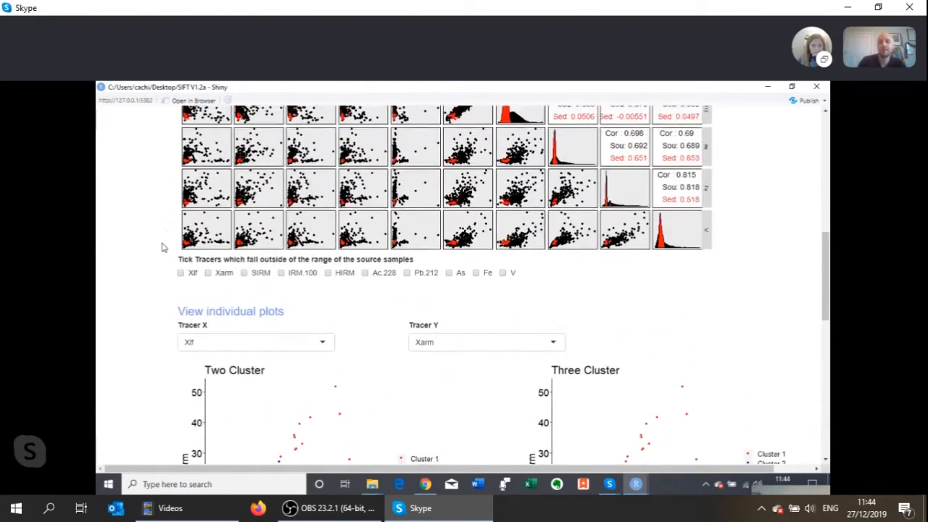
{"action": "scroll", "coordinate": [162, 247], "scroll_direction": "up", "scroll_amount": 1}
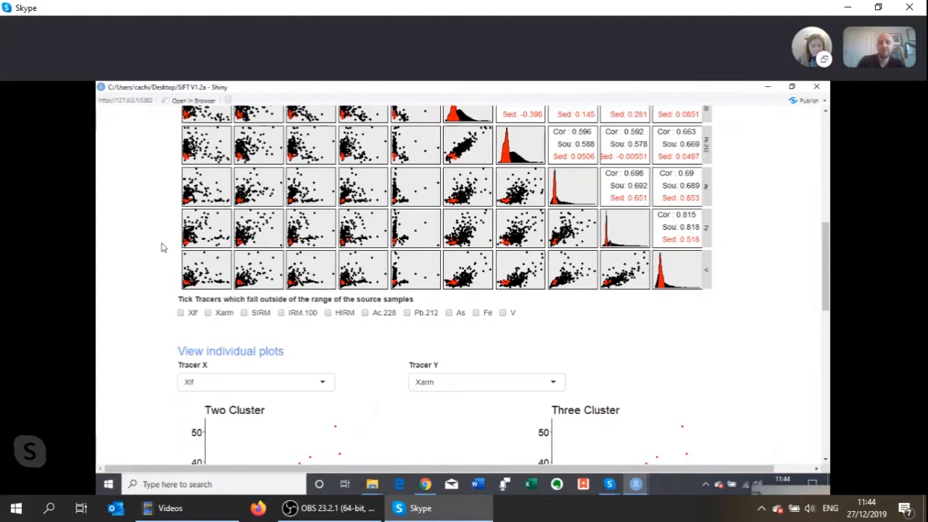
{"action": "scroll", "coordinate": [162, 247], "scroll_direction": "up", "scroll_amount": 3}
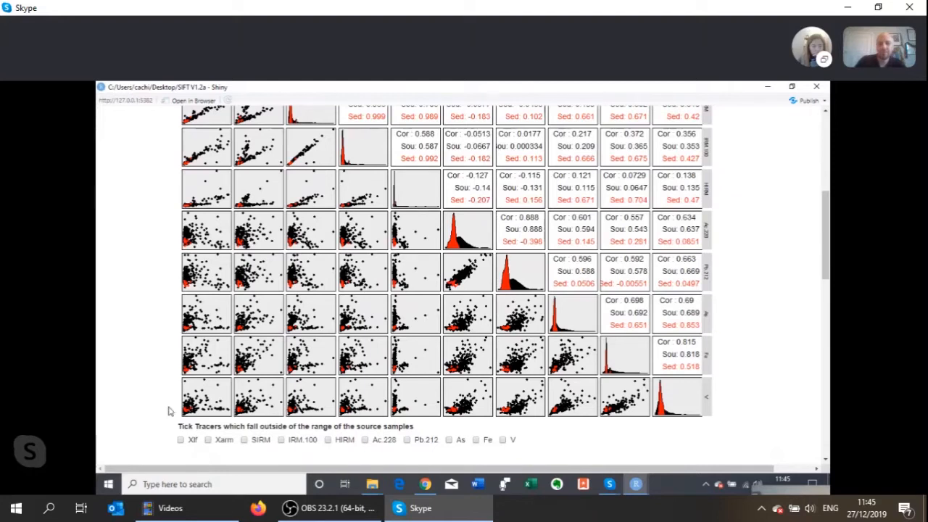
{"action": "scroll", "coordinate": [168, 411], "scroll_direction": "down", "scroll_amount": 1}
{"action": "scroll", "coordinate": [168, 411], "scroll_direction": "down", "scroll_amount": 3}
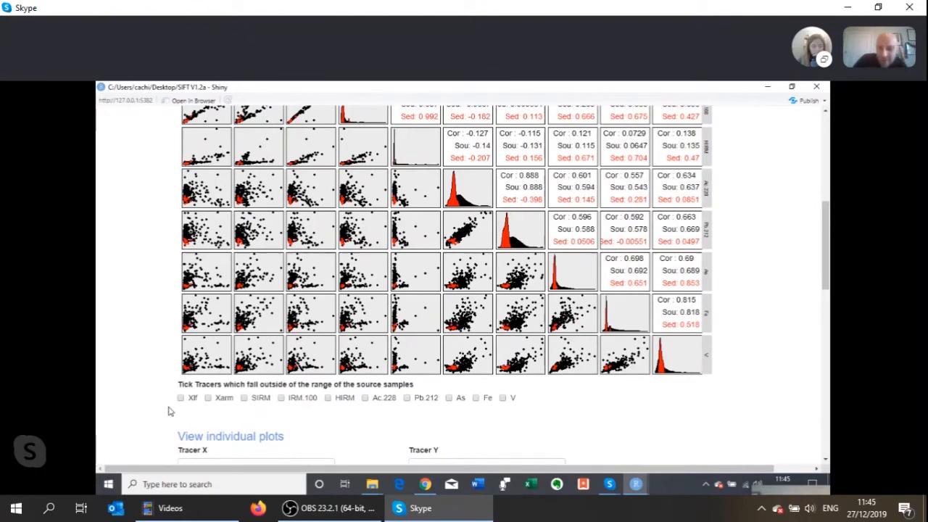
{"action": "scroll", "coordinate": [167, 411], "scroll_direction": "up", "scroll_amount": 3}
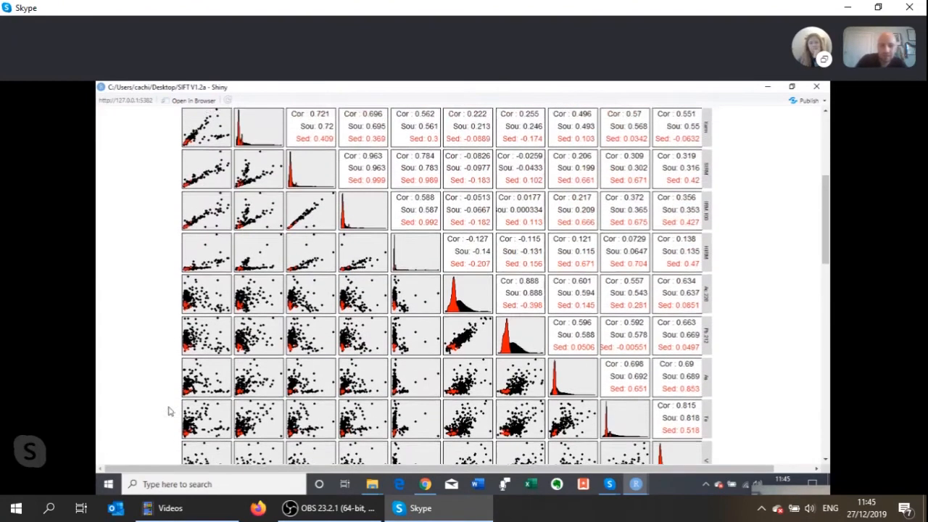
{"action": "scroll", "coordinate": [168, 411], "scroll_direction": "down", "scroll_amount": 1}
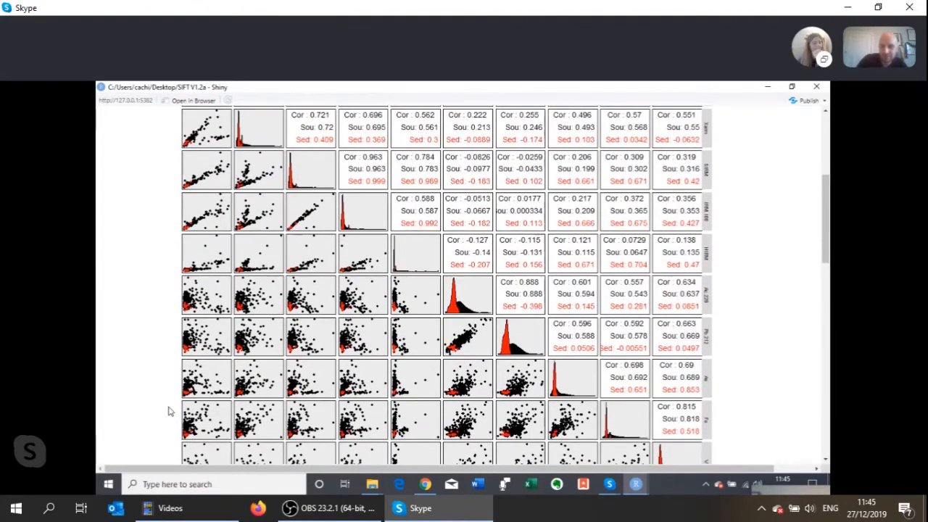
{"action": "scroll", "coordinate": [168, 411], "scroll_direction": "down", "scroll_amount": 3}
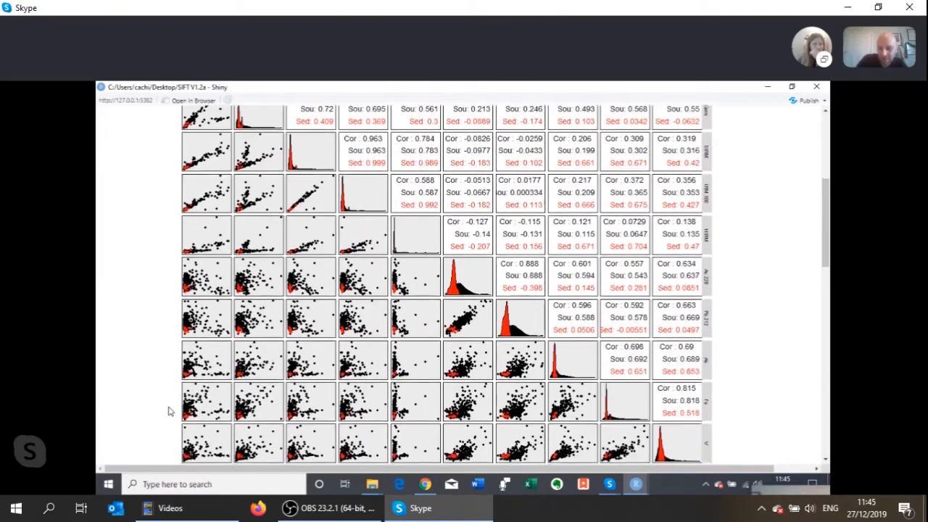
{"action": "scroll", "coordinate": [168, 411], "scroll_direction": "up", "scroll_amount": 2}
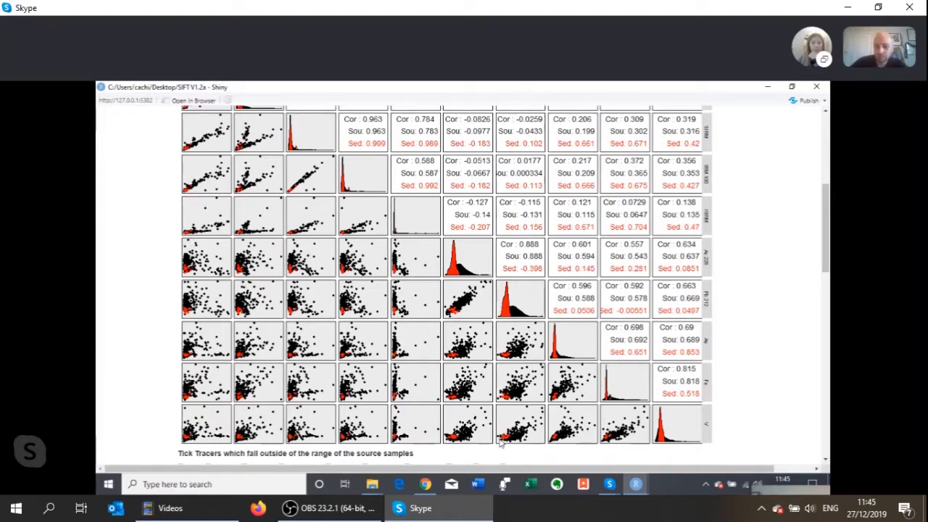
{"action": "scroll", "coordinate": [361, 416], "scroll_direction": "up", "scroll_amount": 2}
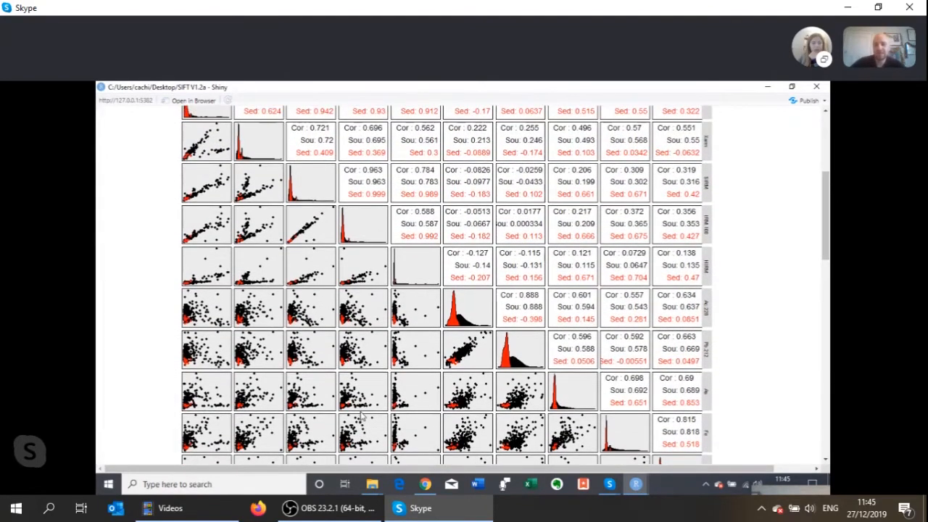
- Display the individual plots with SIRM as Tracer X and HIRM as Tracer Y
{"action": "scroll", "coordinate": [361, 416], "scroll_direction": "down", "scroll_amount": 3}
{"action": "scroll", "coordinate": [361, 415], "scroll_direction": "down", "scroll_amount": 2}
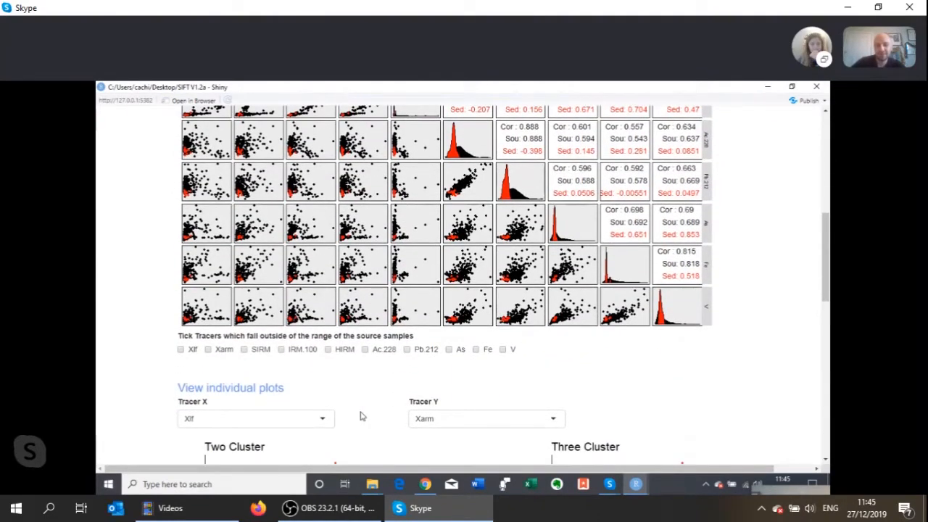
{"action": "scroll", "coordinate": [363, 417], "scroll_direction": "down", "scroll_amount": 3}
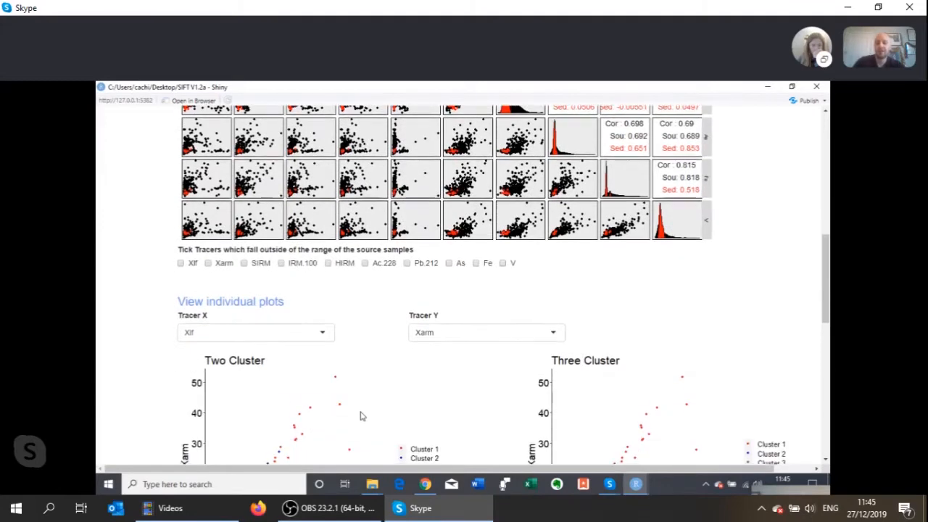
{"action": "scroll", "coordinate": [176, 384], "scroll_direction": "down", "scroll_amount": 1}
{"action": "scroll", "coordinate": [174, 383], "scroll_direction": "down", "scroll_amount": 2}
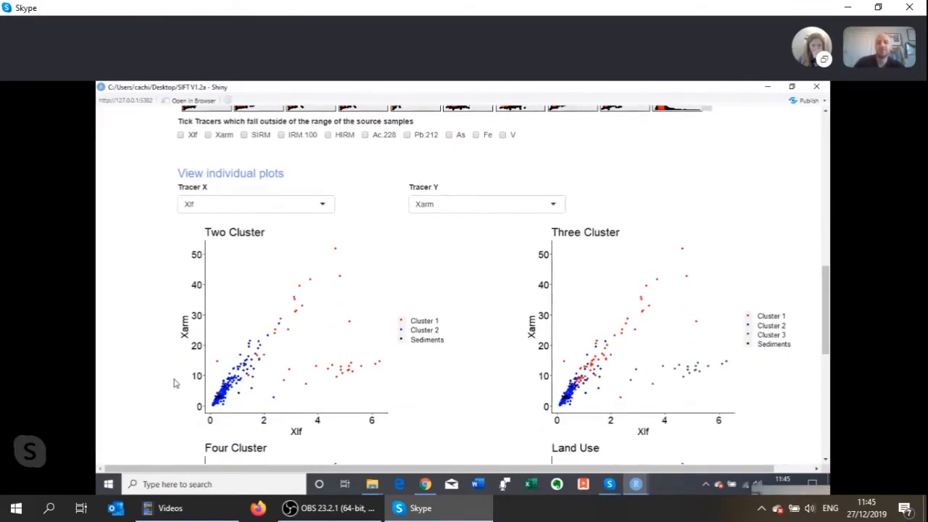
{"action": "scroll", "coordinate": [174, 383], "scroll_direction": "down", "scroll_amount": 1}
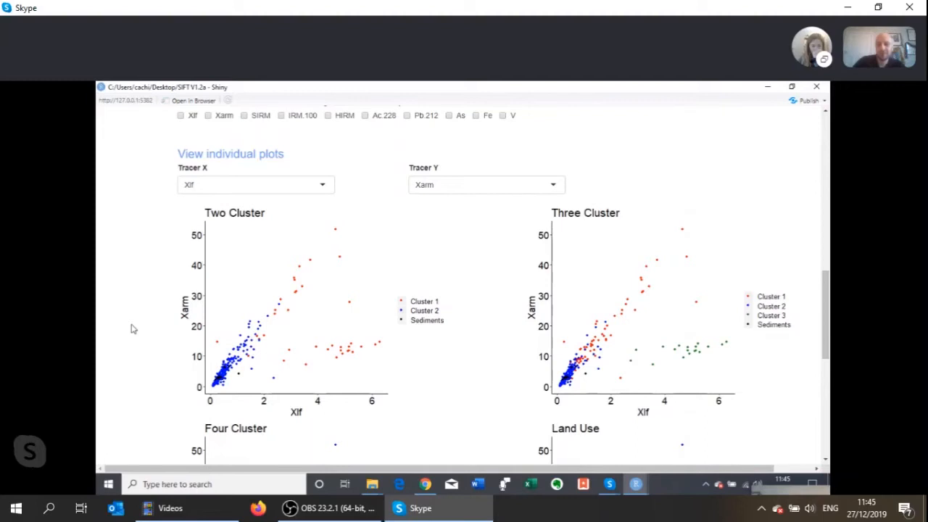
{"action": "left_click", "coordinate": [317, 186]}
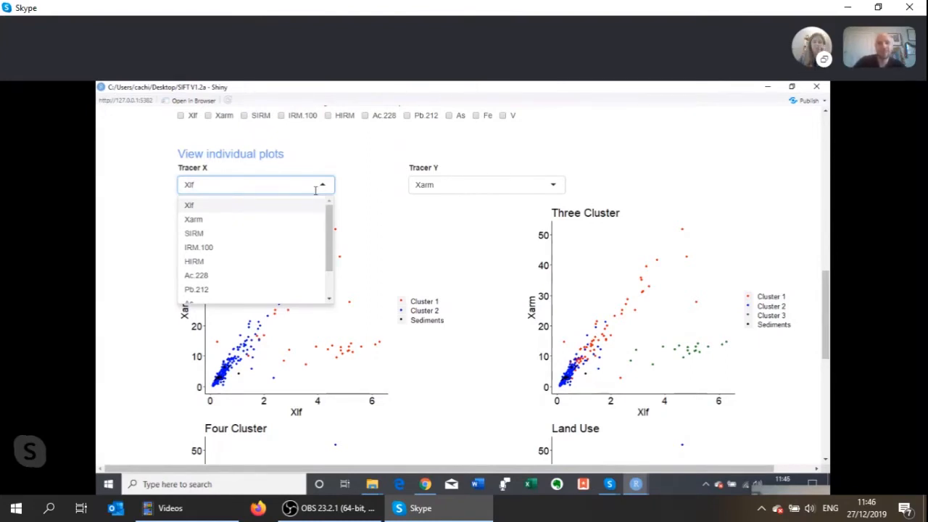
{"action": "left_click", "coordinate": [301, 237]}
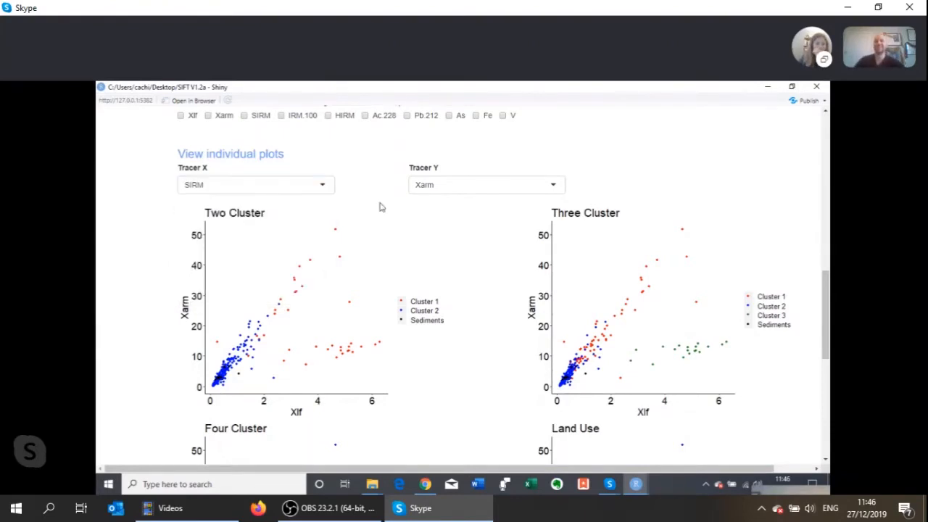
{"action": "left_click", "coordinate": [437, 192]}
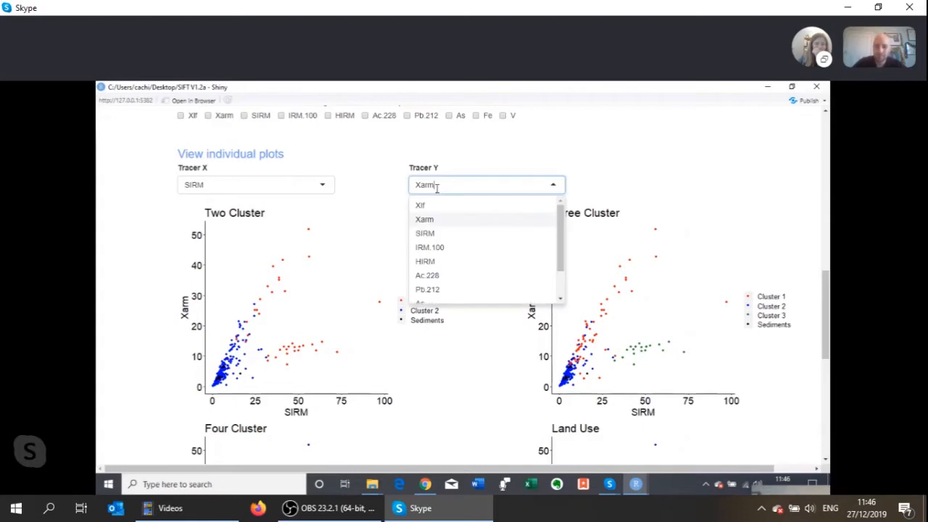
{"action": "left_click", "coordinate": [428, 261]}
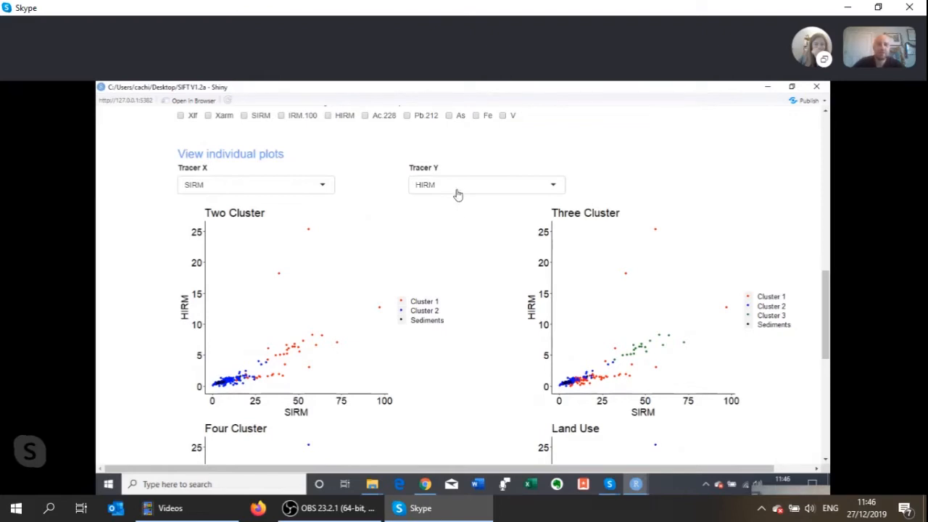
- Inspect the SIRM–HIRM scatter plots for the two, three and four cluster, land use and geology source groupings
{"action": "scroll", "coordinate": [420, 305], "scroll_direction": "down", "scroll_amount": 1}
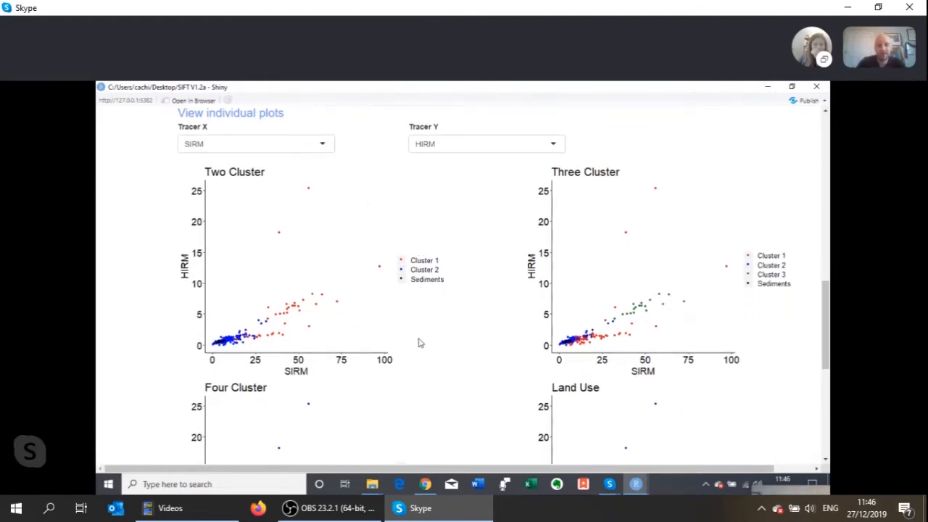
{"action": "scroll", "coordinate": [418, 343], "scroll_direction": "up", "scroll_amount": 1}
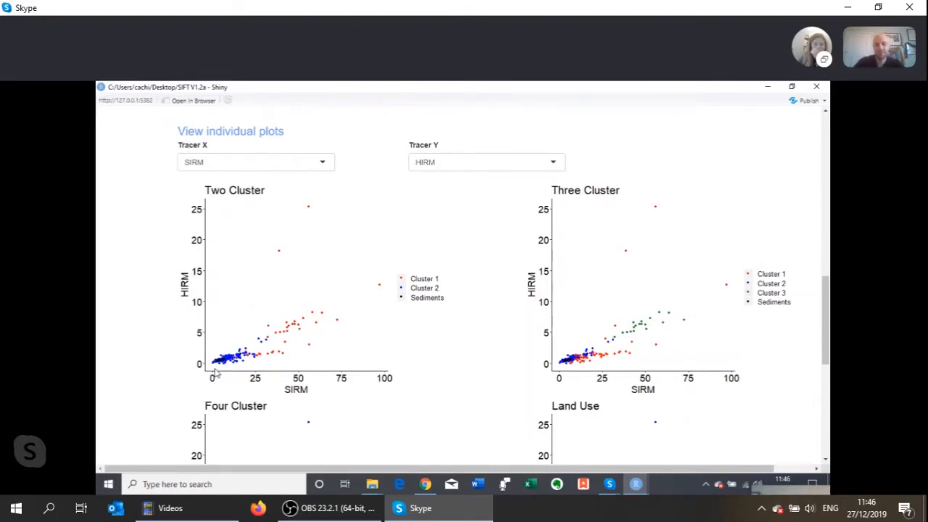
{"action": "scroll", "coordinate": [215, 373], "scroll_direction": "down", "scroll_amount": 1}
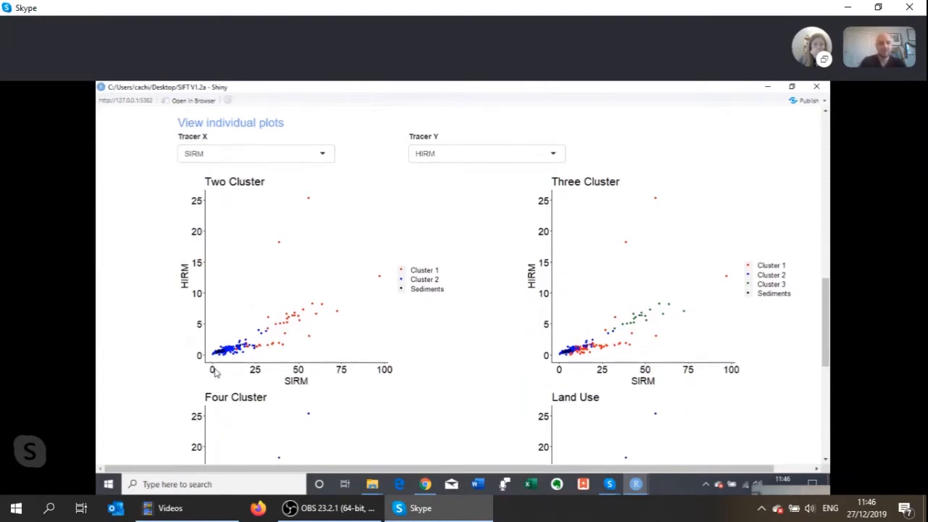
{"action": "scroll", "coordinate": [379, 353], "scroll_direction": "down", "scroll_amount": 3}
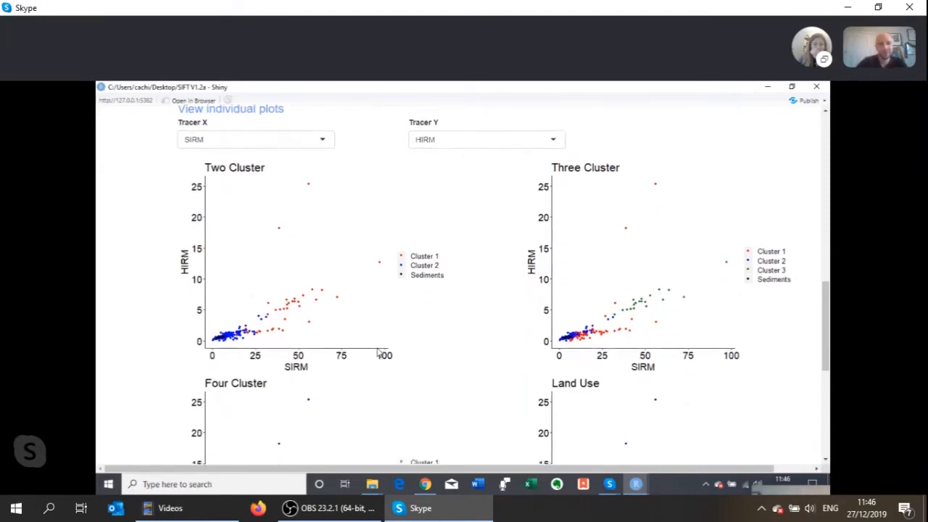
{"action": "scroll", "coordinate": [377, 352], "scroll_direction": "down", "scroll_amount": 2}
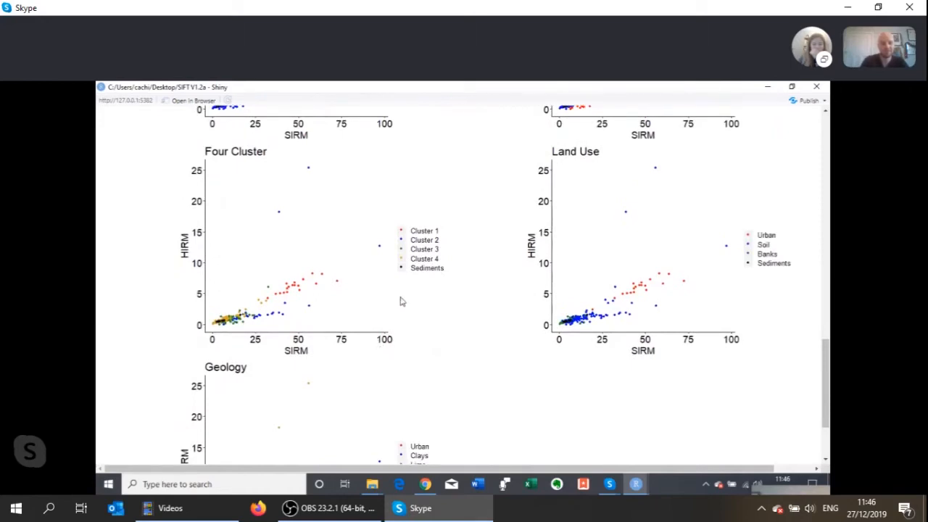
- Compare the sediment samples with the source samples in the four cluster, land use and geology plots of SIRM against HIRM
{"action": "scroll", "coordinate": [456, 334], "scroll_direction": "down", "scroll_amount": 1}
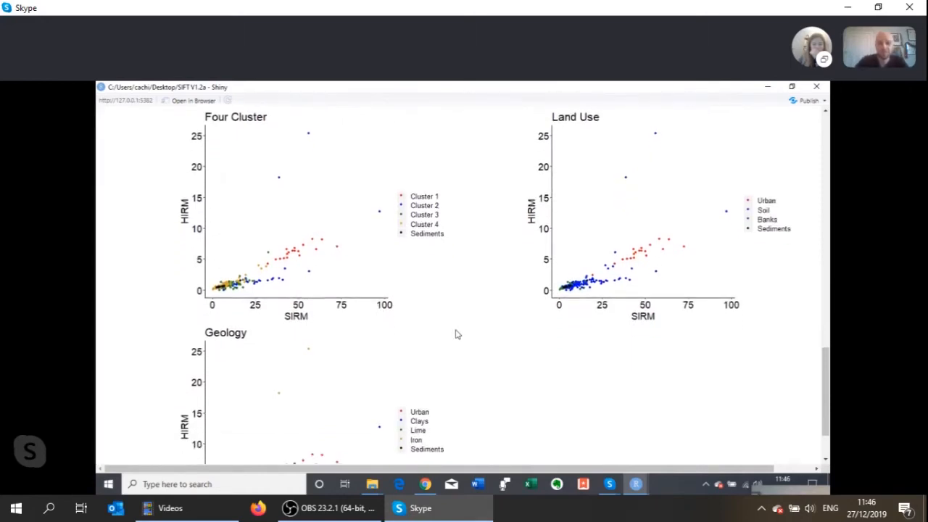
{"action": "scroll", "coordinate": [455, 334], "scroll_direction": "up", "scroll_amount": 1}
{"action": "scroll", "coordinate": [455, 334], "scroll_direction": "down", "scroll_amount": 2}
{"action": "scroll", "coordinate": [456, 334], "scroll_direction": "down", "scroll_amount": 1}
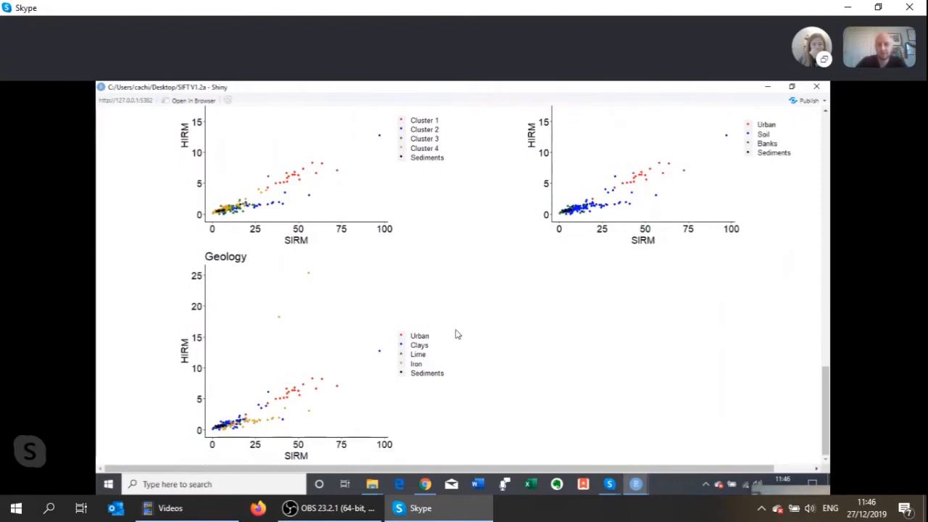
{"action": "scroll", "coordinate": [379, 377], "scroll_direction": "up", "scroll_amount": 4}
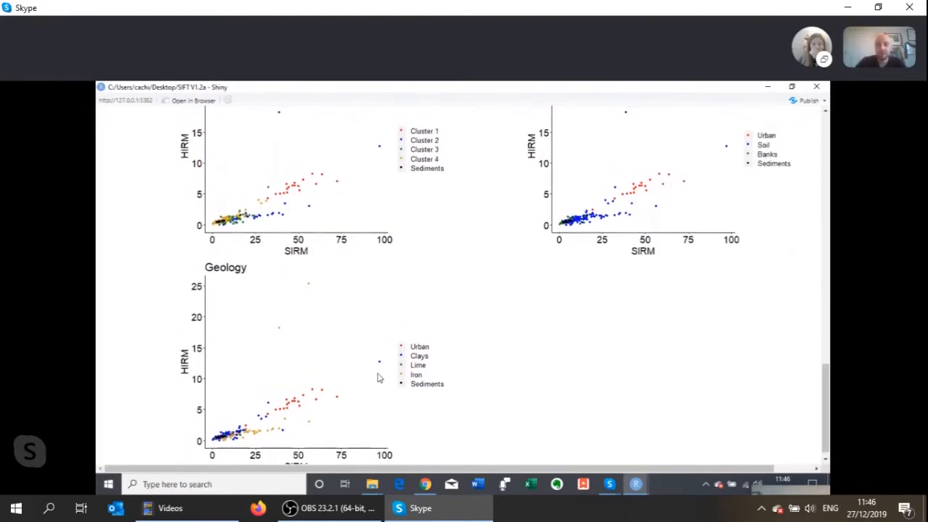
{"action": "scroll", "coordinate": [426, 330], "scroll_direction": "up", "scroll_amount": 6}
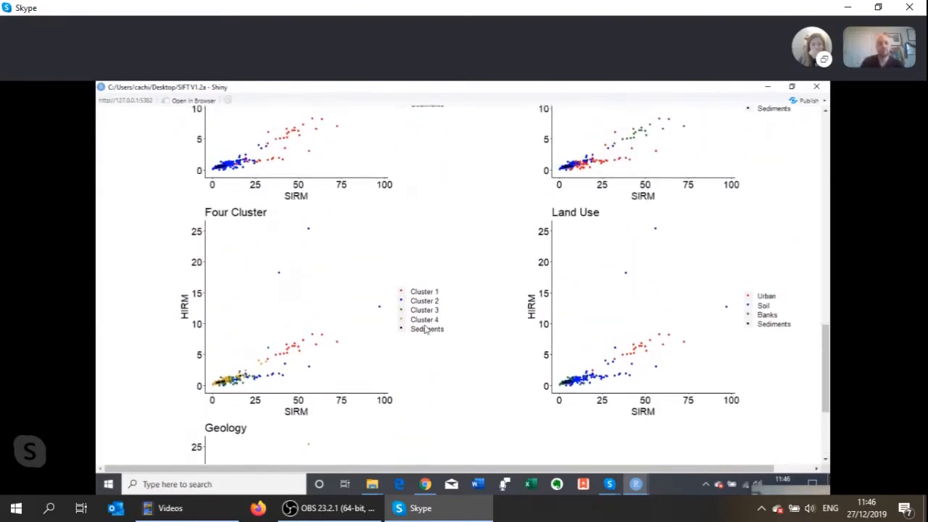
{"action": "scroll", "coordinate": [426, 330], "scroll_direction": "up", "scroll_amount": 2}
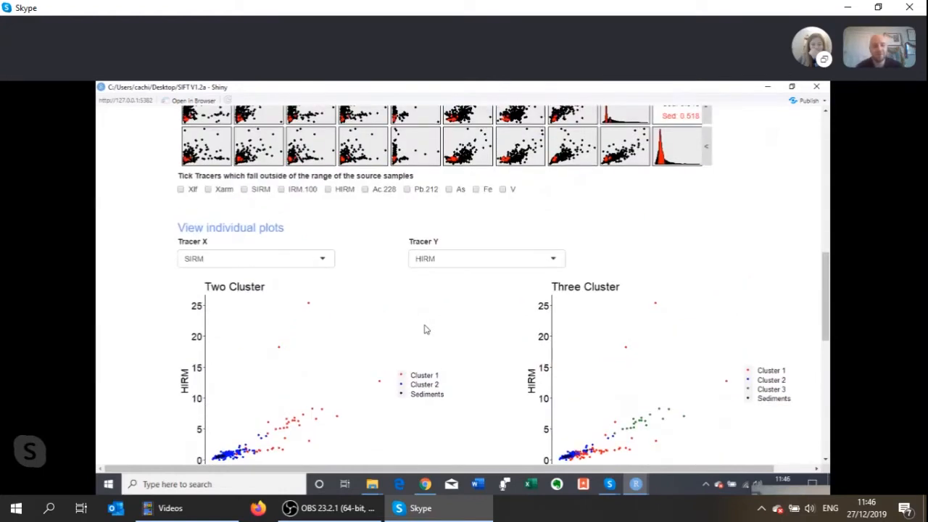
{"action": "scroll", "coordinate": [426, 330], "scroll_direction": "up", "scroll_amount": 1}
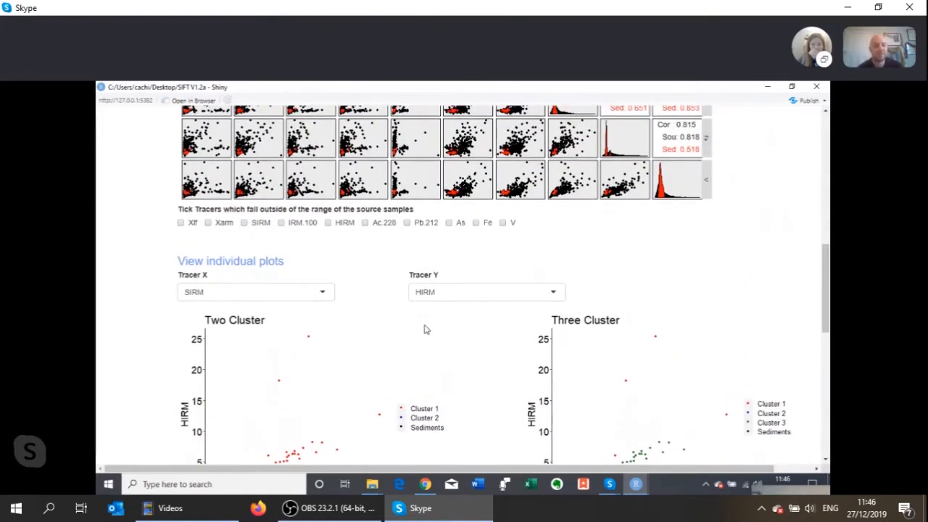
- Review the tracers available for Tracer X, leaving SIRM selected
{"action": "left_click", "coordinate": [318, 291]}
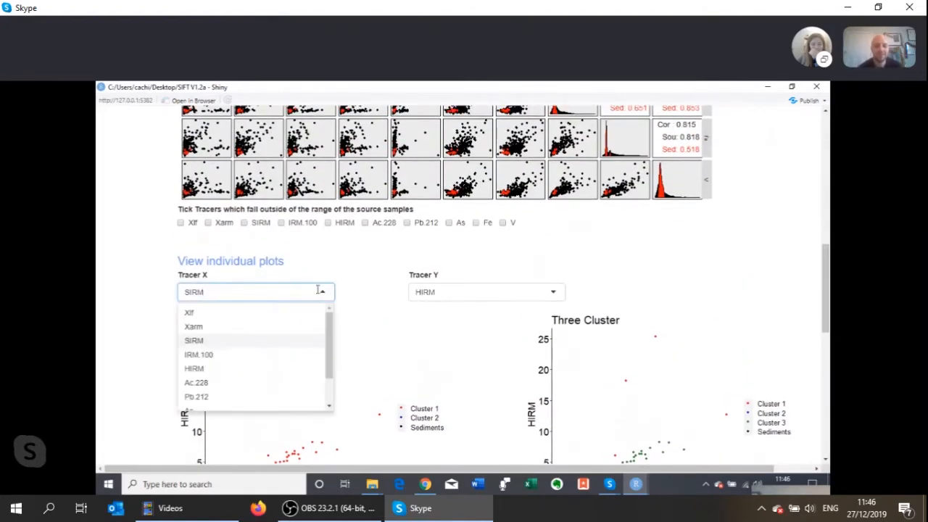
{"action": "scroll", "coordinate": [269, 369], "scroll_direction": "down", "scroll_amount": 2}
{"action": "scroll", "coordinate": [269, 368], "scroll_direction": "up", "scroll_amount": 2}
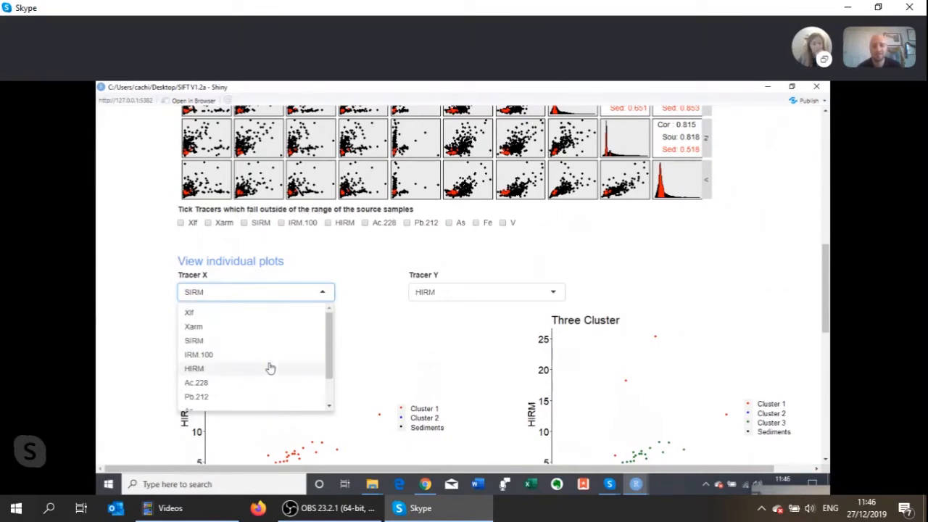
{"action": "scroll", "coordinate": [286, 365], "scroll_direction": "down", "scroll_amount": 2}
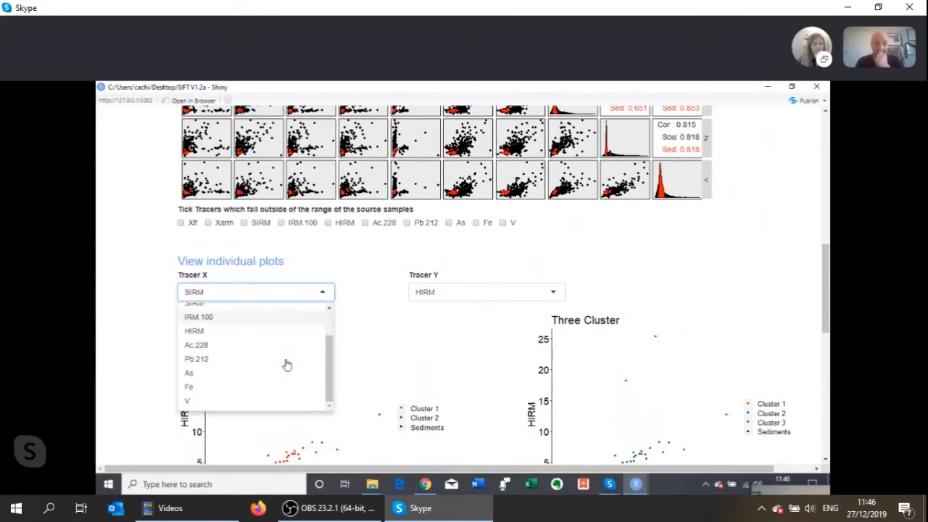
{"action": "left_click", "coordinate": [363, 308]}
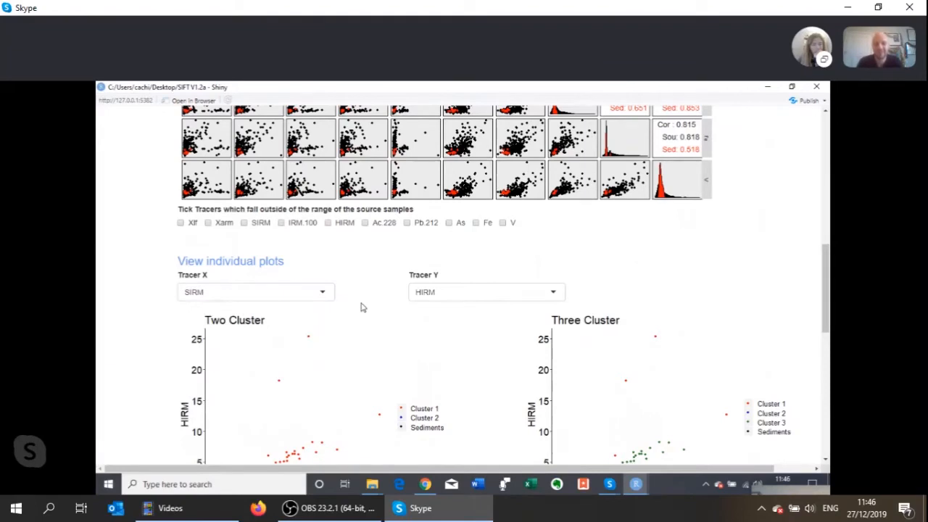
- Recheck the individual SIRM–HIRM plots and the bi-plot matrix for sediment samples outside the source range
{"action": "scroll", "coordinate": [363, 308], "scroll_direction": "down", "scroll_amount": 5}
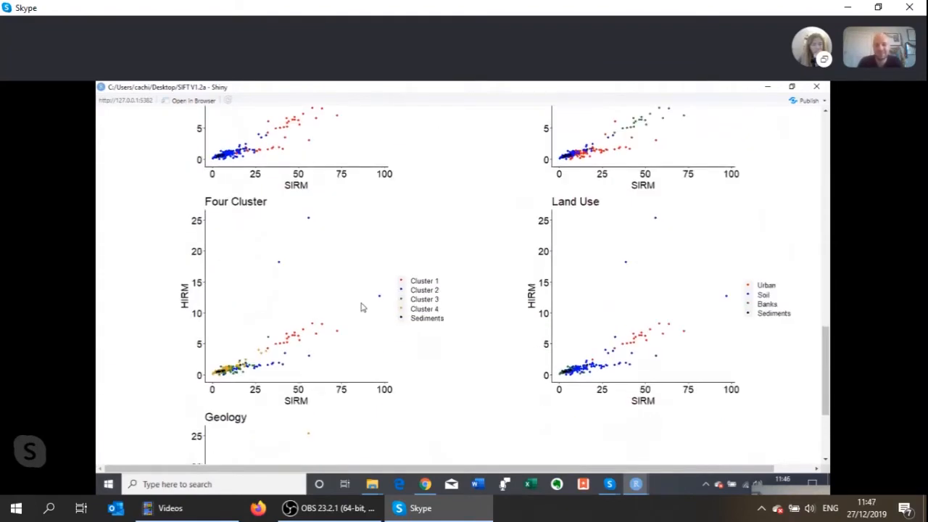
{"action": "scroll", "coordinate": [362, 308], "scroll_direction": "down", "scroll_amount": 3}
{"action": "scroll", "coordinate": [363, 308], "scroll_direction": "up", "scroll_amount": 15}
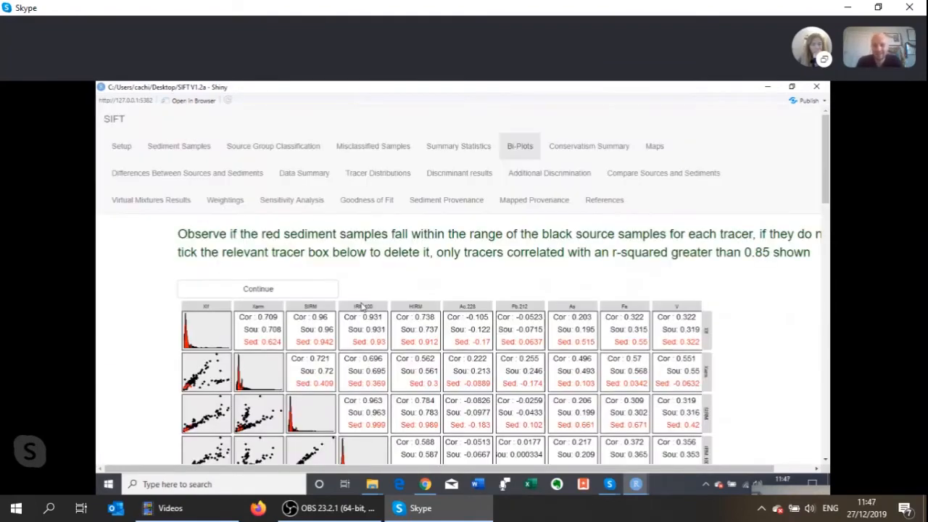
{"action": "scroll", "coordinate": [362, 308], "scroll_direction": "down", "scroll_amount": 5}
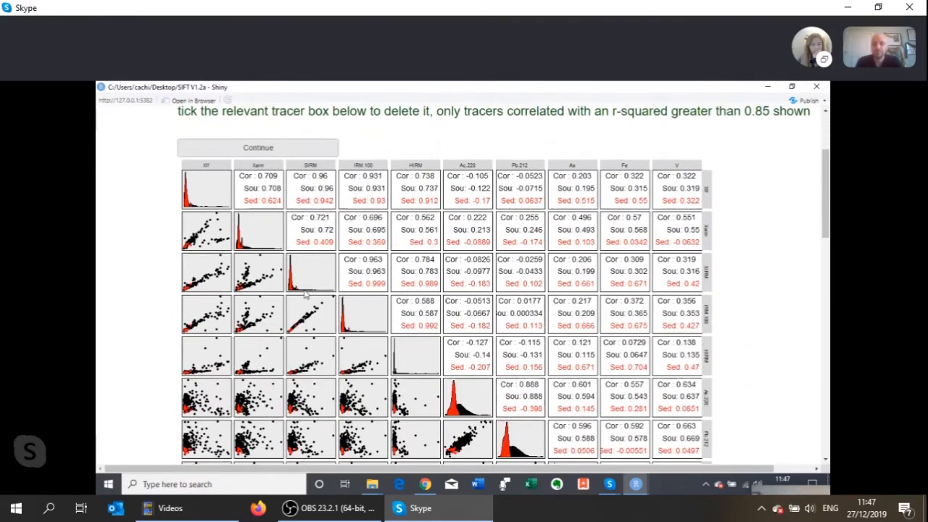
{"action": "scroll", "coordinate": [306, 294], "scroll_direction": "down", "scroll_amount": 2}
{"action": "scroll", "coordinate": [168, 255], "scroll_direction": "down", "scroll_amount": 15}
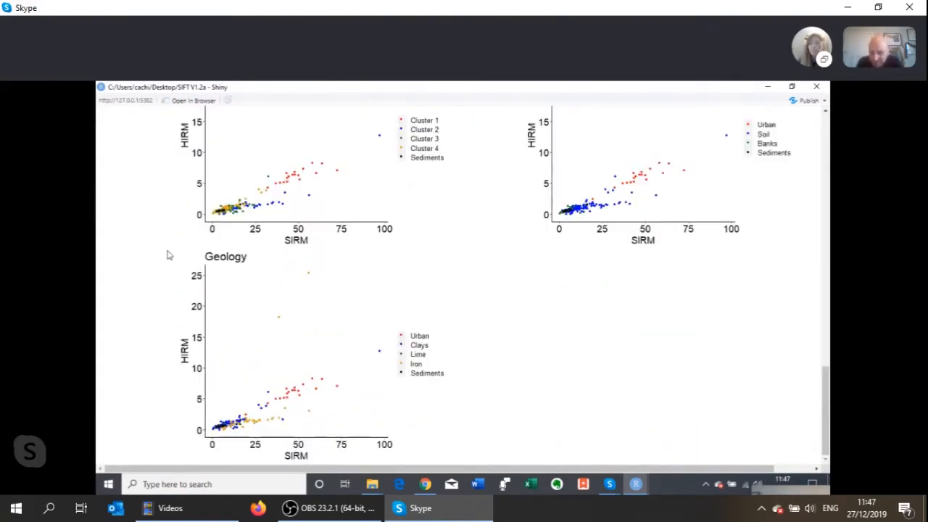
{"action": "scroll", "coordinate": [168, 255], "scroll_direction": "up", "scroll_amount": 20}
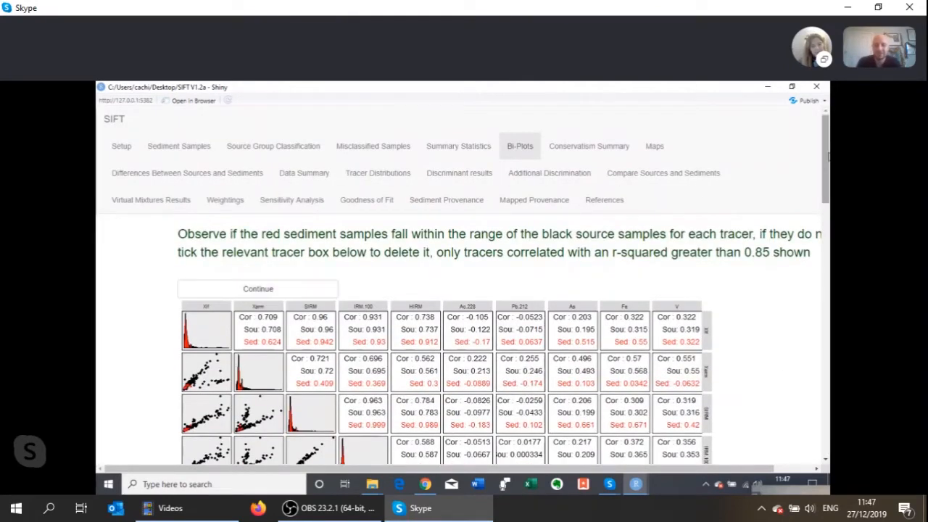
- Continue from the bi-plots to the conservatism summary without marking any tracers for removal
{"action": "left_click_drag", "start_coordinate": [825, 163], "coordinate": [819, 423]}
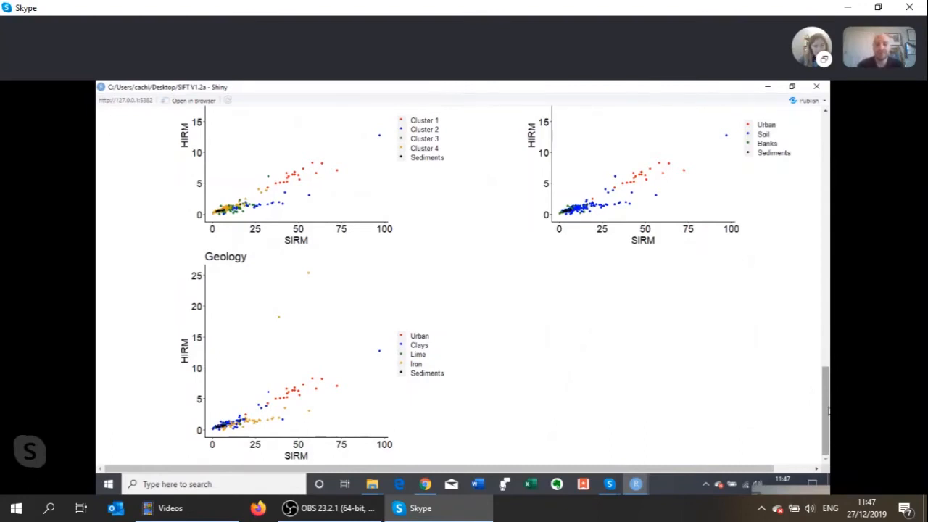
{"action": "left_click_drag", "start_coordinate": [828, 411], "coordinate": [794, 153]}
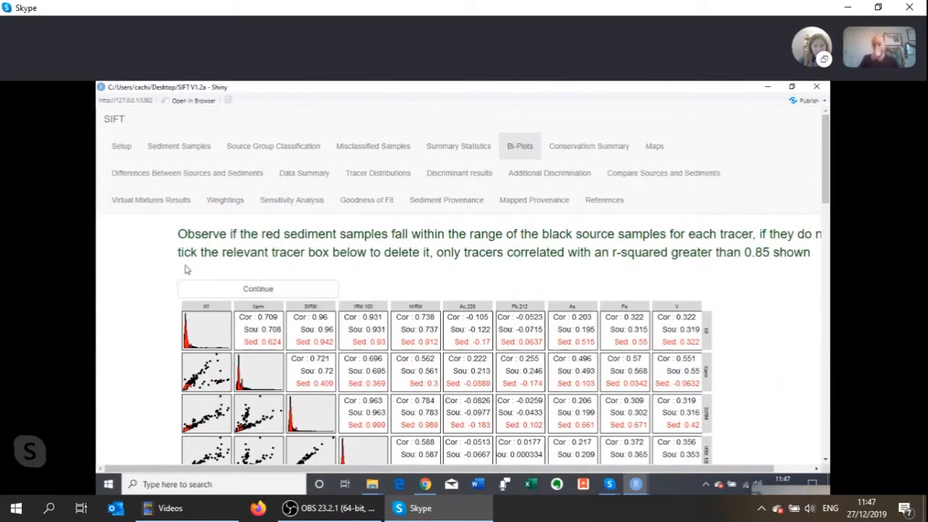
{"action": "left_click", "coordinate": [222, 290]}
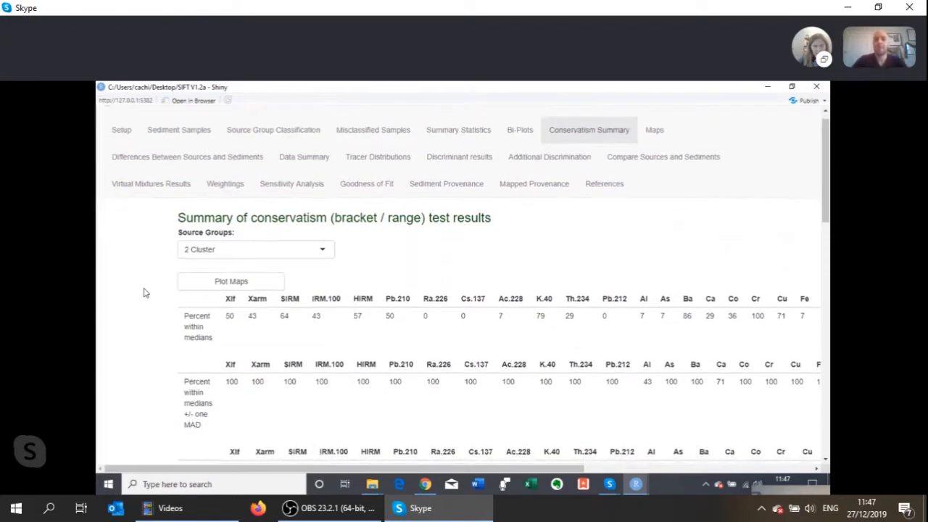
- Examine the 2 Cluster conservatism tables of percentages within medians, medians +/- one MAD and minimum–maximum for each tracer
{"action": "scroll", "coordinate": [144, 292], "scroll_direction": "down", "scroll_amount": 1}
{"action": "scroll", "coordinate": [144, 293], "scroll_direction": "up", "scroll_amount": 1}
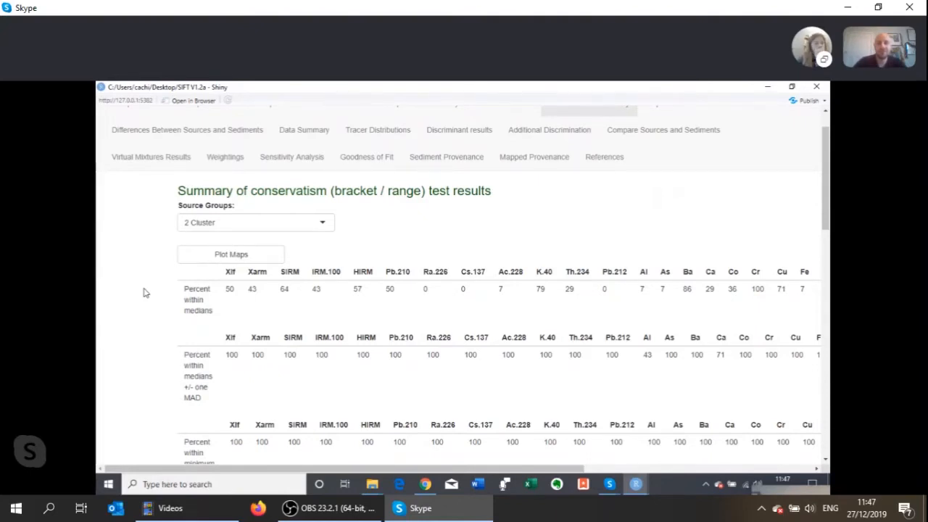
{"action": "scroll", "coordinate": [144, 297], "scroll_direction": "up", "scroll_amount": 1}
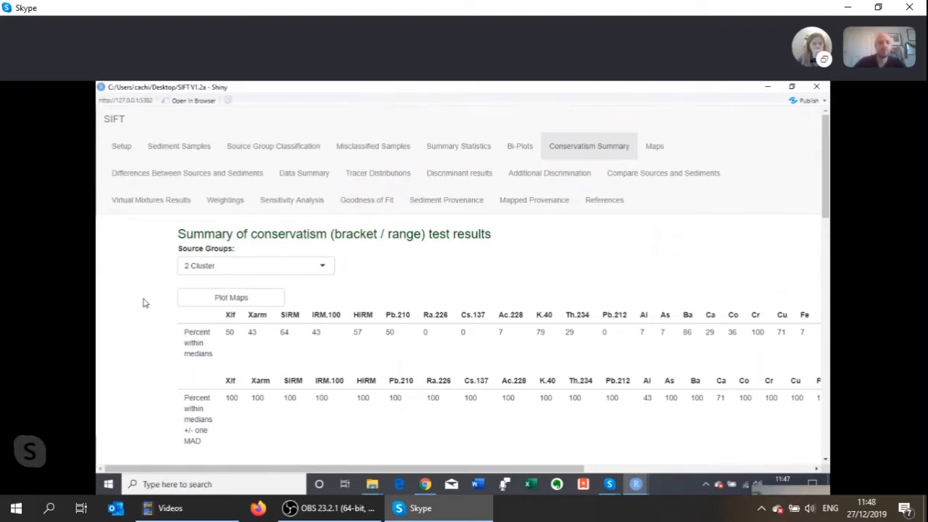
{"action": "scroll", "coordinate": [144, 303], "scroll_direction": "down", "scroll_amount": 1}
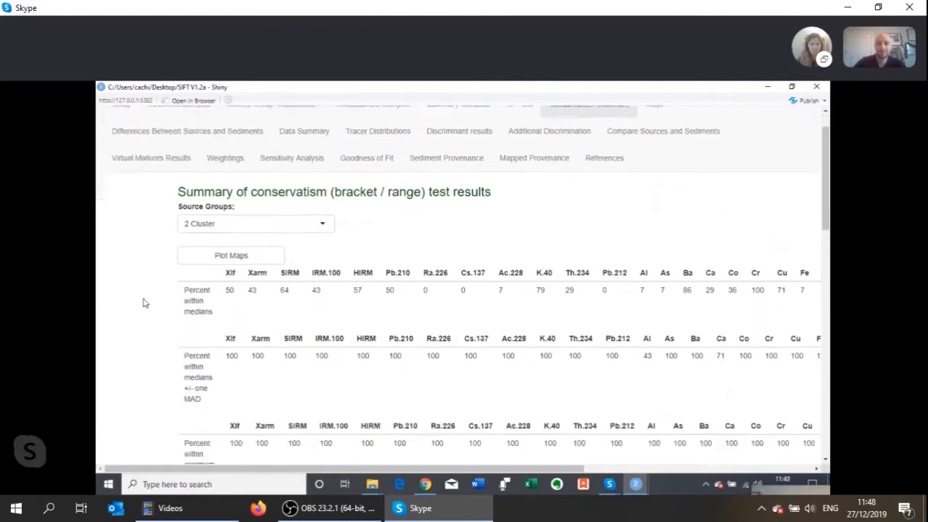
{"action": "scroll", "coordinate": [143, 303], "scroll_direction": "down", "scroll_amount": 1}
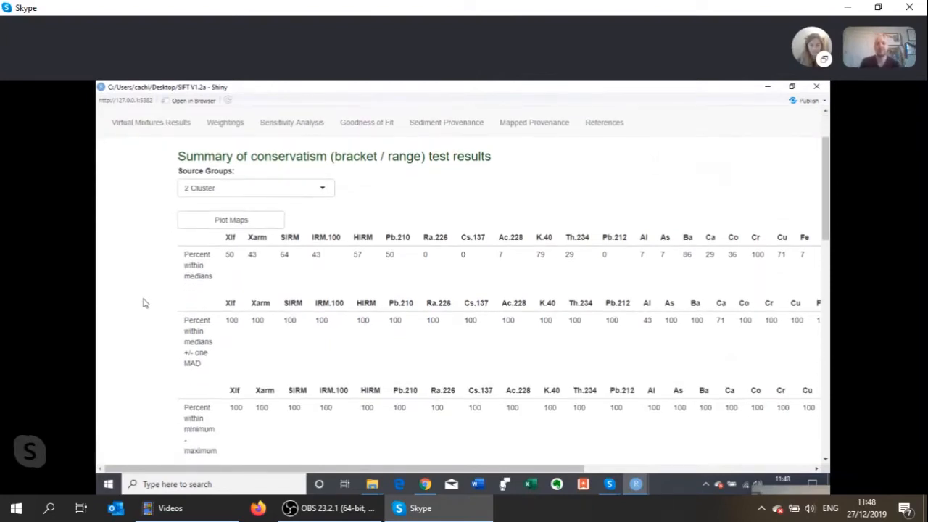
{"action": "scroll", "coordinate": [144, 303], "scroll_direction": "down", "scroll_amount": 6}
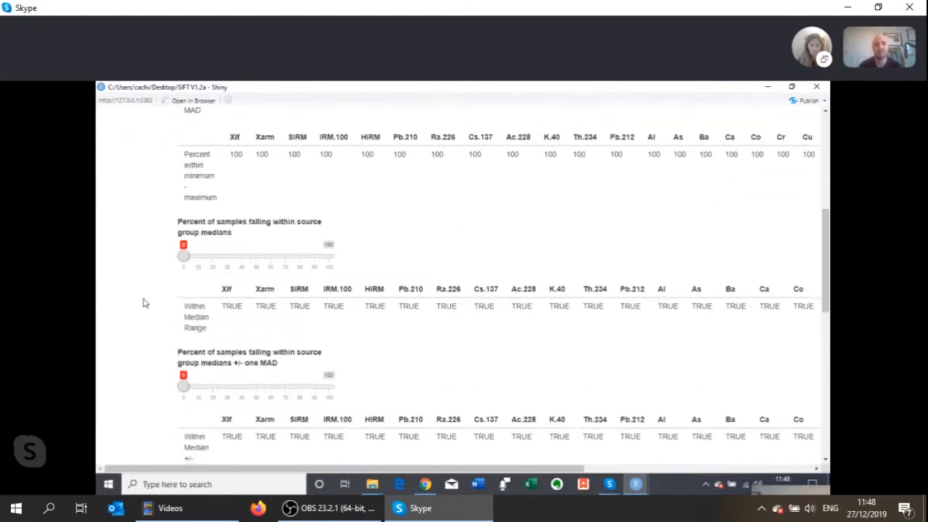
{"action": "scroll", "coordinate": [143, 304], "scroll_direction": "down", "scroll_amount": 5}
{"action": "scroll", "coordinate": [143, 304], "scroll_direction": "up", "scroll_amount": 13}
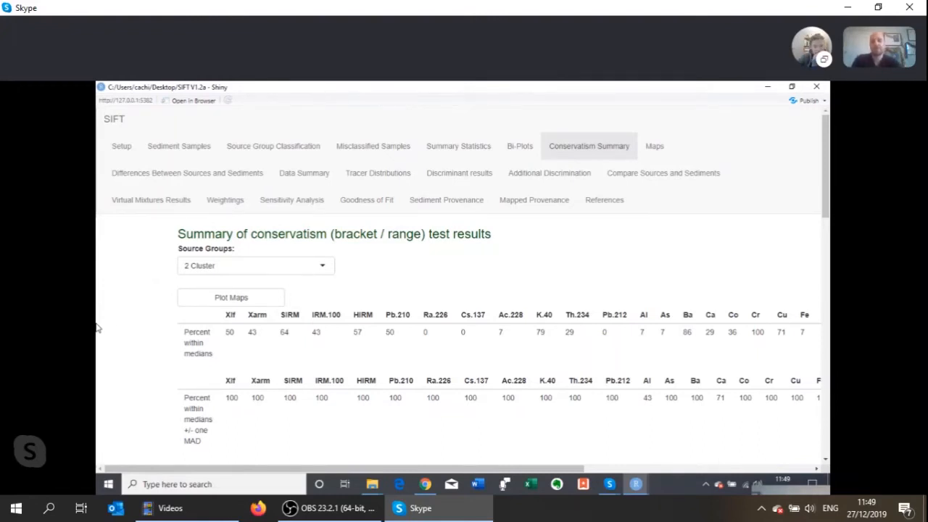
- Check each tracer's range test results against the median, median +/- one MAD and min–max percentage thresholds
{"action": "scroll", "coordinate": [116, 312], "scroll_direction": "down", "scroll_amount": 2}
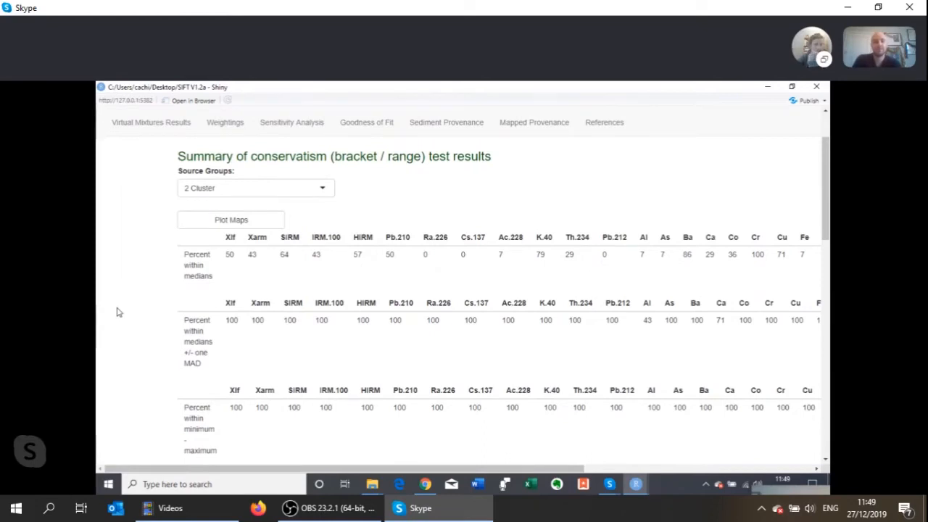
{"action": "scroll", "coordinate": [116, 312], "scroll_direction": "down", "scroll_amount": 1}
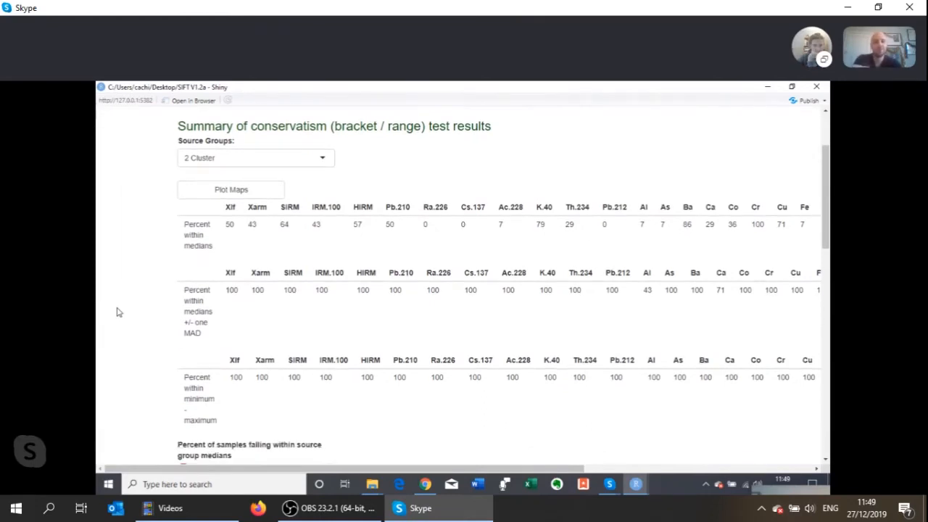
{"action": "scroll", "coordinate": [116, 311], "scroll_direction": "down", "scroll_amount": 1}
{"action": "scroll", "coordinate": [117, 310], "scroll_direction": "down", "scroll_amount": 1}
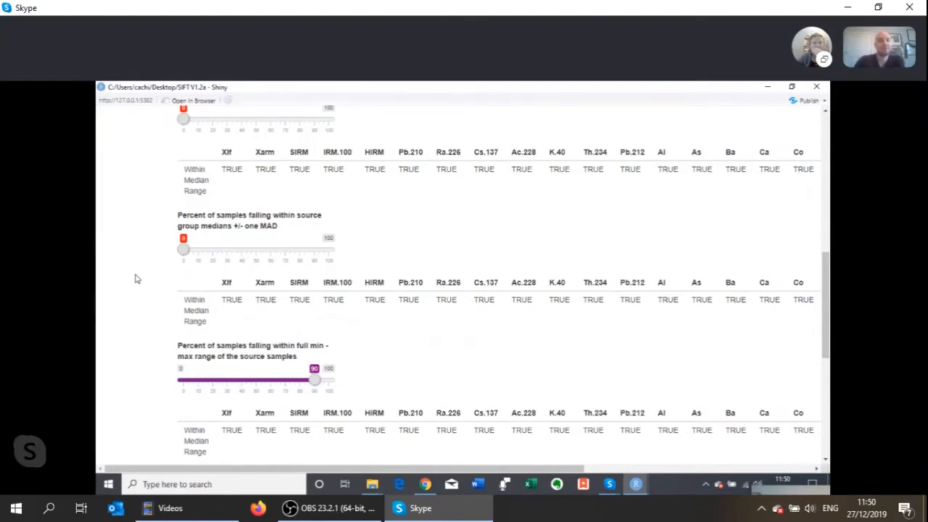
{"action": "scroll", "coordinate": [135, 279], "scroll_direction": "down", "scroll_amount": 4}
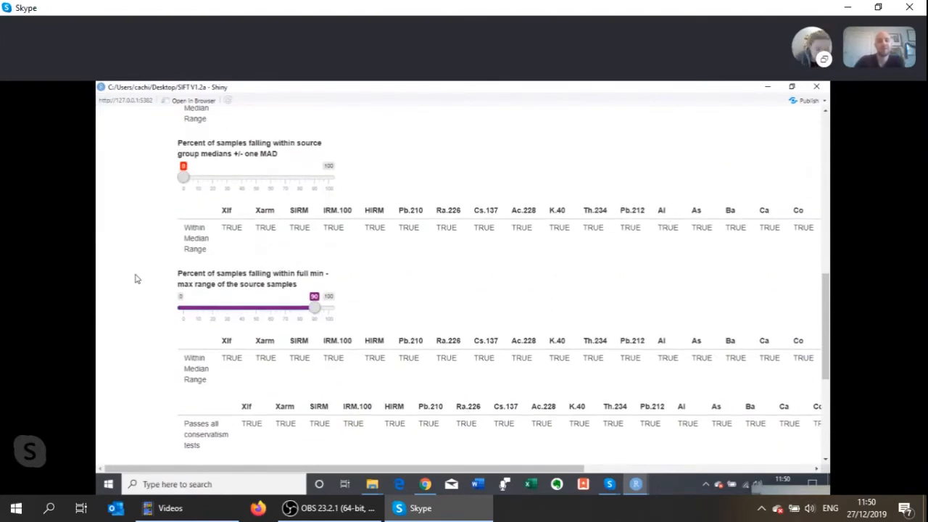
{"action": "scroll", "coordinate": [135, 279], "scroll_direction": "down", "scroll_amount": 3}
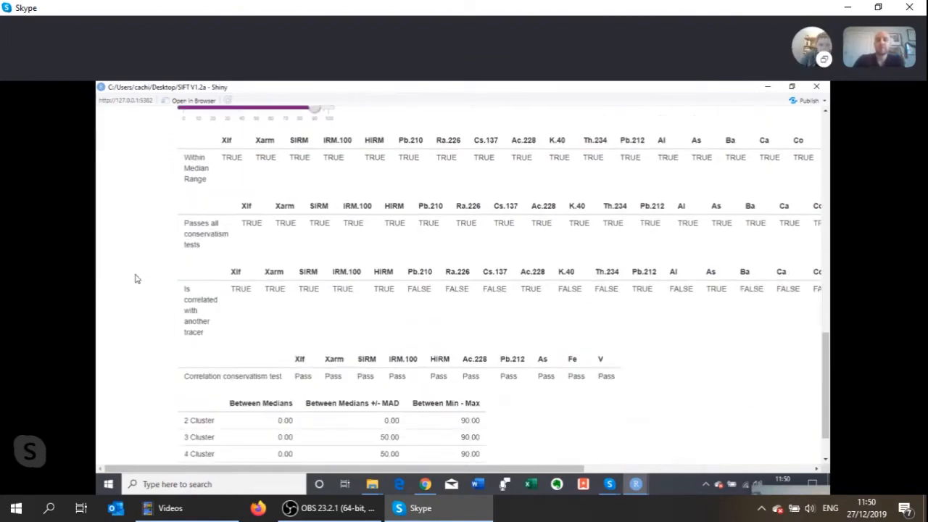
- Review the overall conservatism and tracer correlation test results, along with the threshold table for all source groupings
{"action": "scroll", "coordinate": [135, 279], "scroll_direction": "up", "scroll_amount": 4}
{"action": "scroll", "coordinate": [135, 280], "scroll_direction": "down", "scroll_amount": 1}
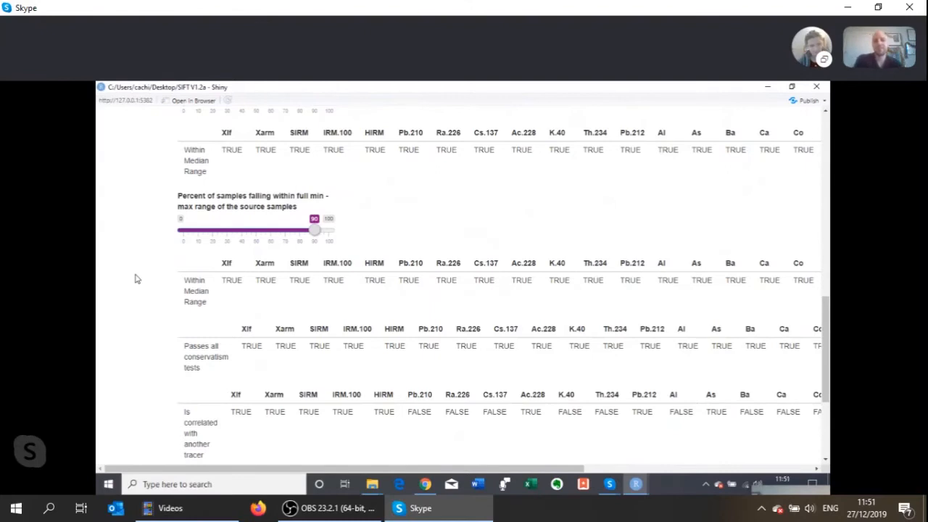
{"action": "scroll", "coordinate": [135, 278], "scroll_direction": "down", "scroll_amount": 3}
{"action": "scroll", "coordinate": [135, 278], "scroll_direction": "up", "scroll_amount": 1}
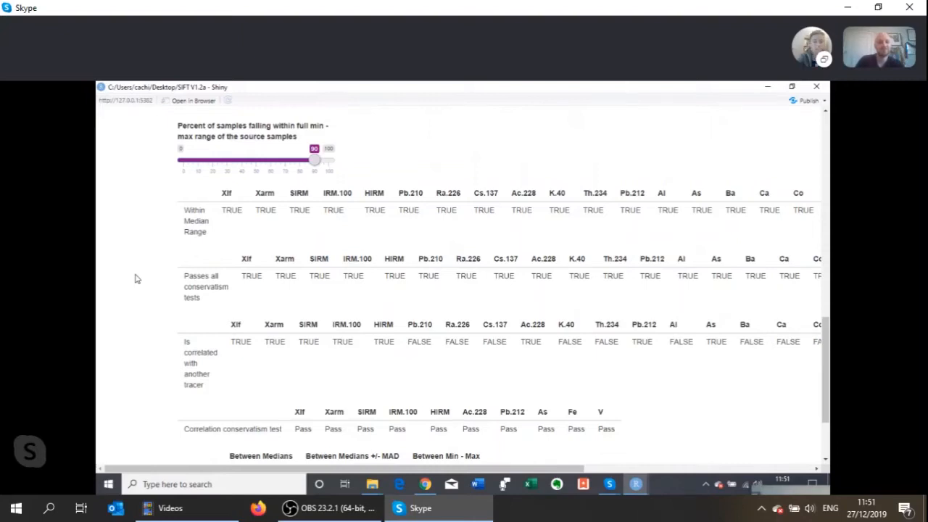
{"action": "scroll", "coordinate": [162, 326], "scroll_direction": "down", "scroll_amount": 3}
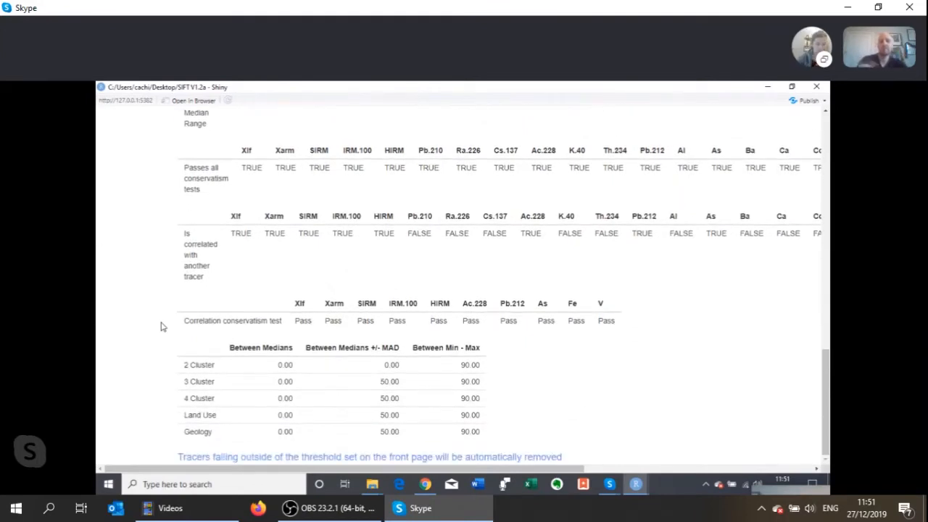
{"action": "scroll", "coordinate": [163, 326], "scroll_direction": "up", "scroll_amount": 2}
{"action": "scroll", "coordinate": [162, 326], "scroll_direction": "up", "scroll_amount": 2}
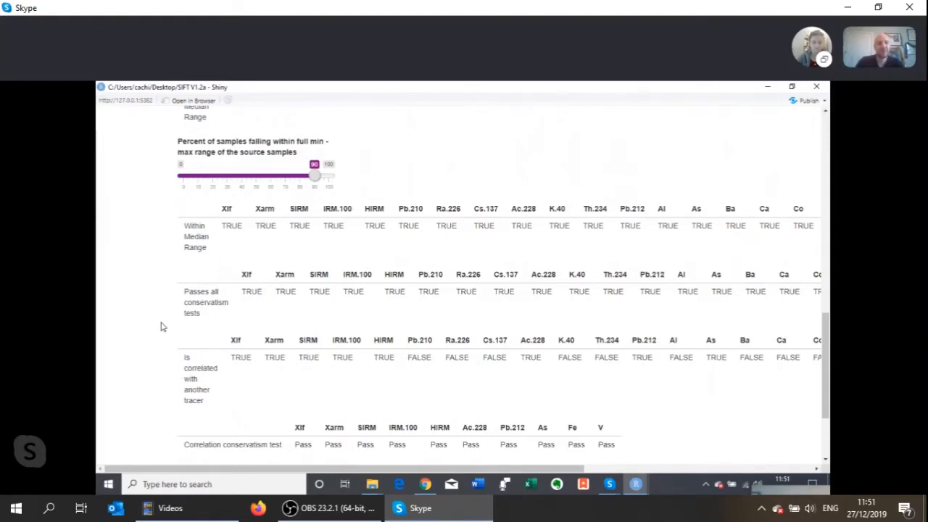
{"action": "scroll", "coordinate": [162, 327], "scroll_direction": "up", "scroll_amount": 1}
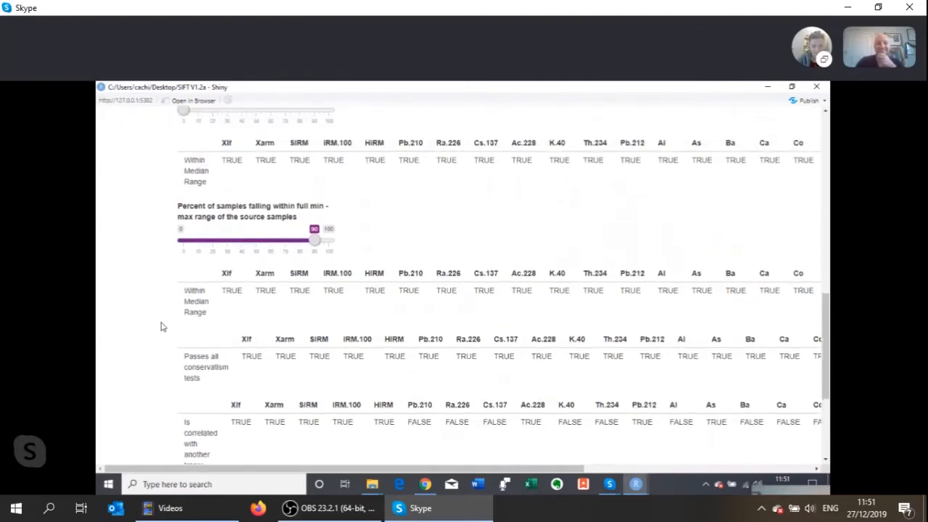
{"action": "scroll", "coordinate": [161, 327], "scroll_direction": "up", "scroll_amount": 3}
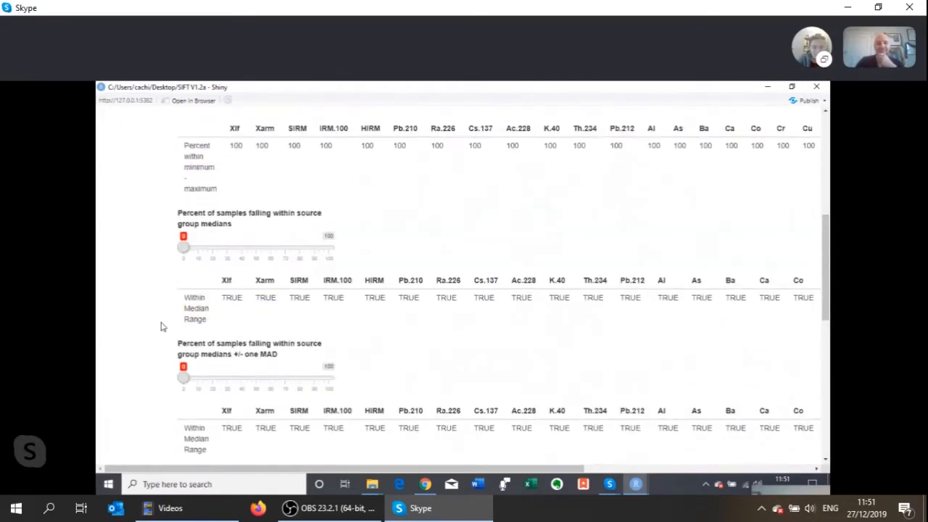
- Switch the conservatism summary from 2 Cluster to the Geology source groups to view their range test percentages
{"action": "scroll", "coordinate": [162, 327], "scroll_direction": "down", "scroll_amount": 4}
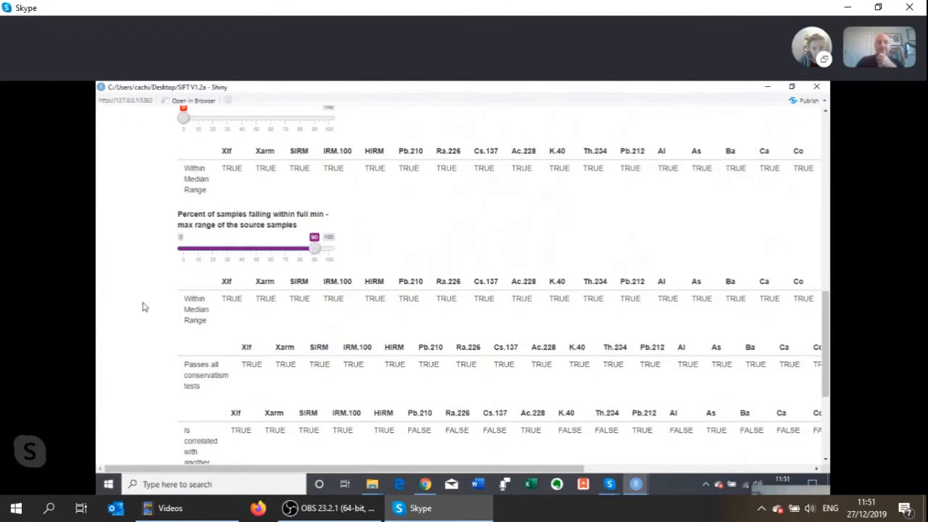
{"action": "scroll", "coordinate": [142, 310], "scroll_direction": "up", "scroll_amount": 1}
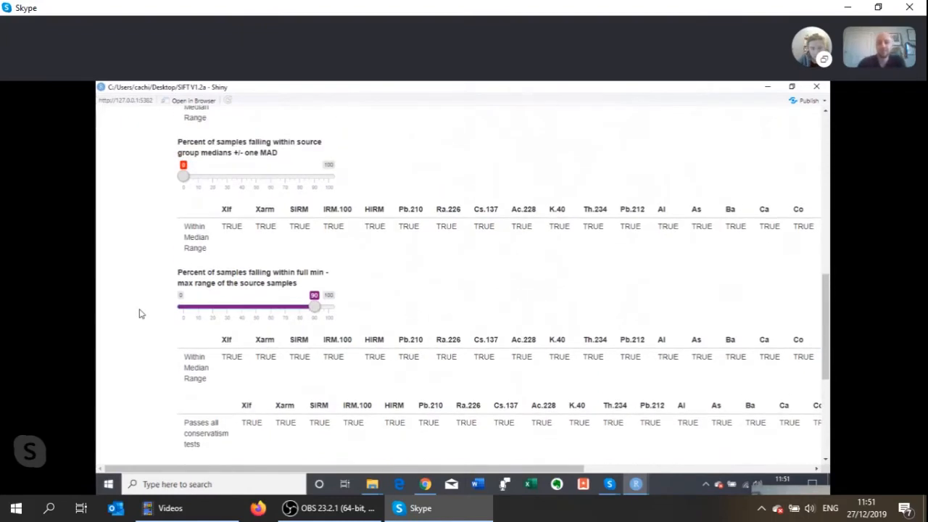
{"action": "scroll", "coordinate": [141, 313], "scroll_direction": "up", "scroll_amount": 8}
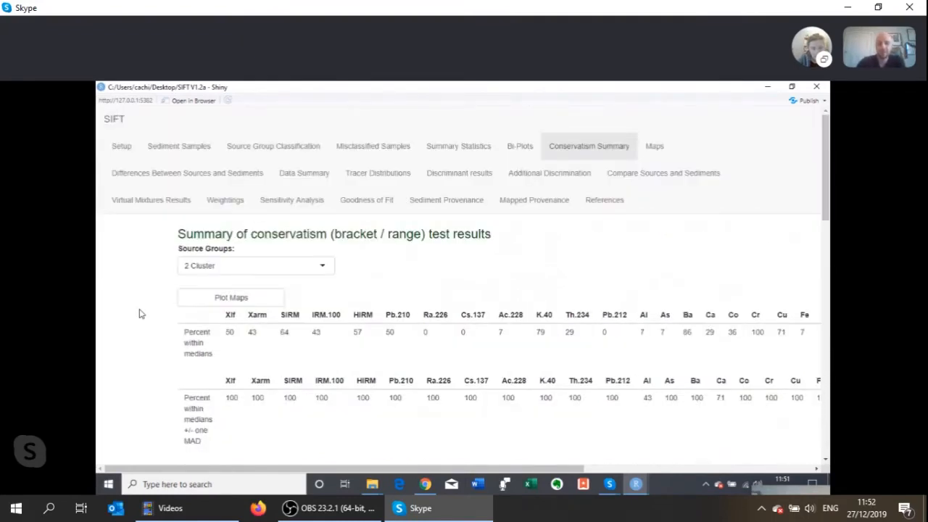
{"action": "scroll", "coordinate": [141, 313], "scroll_direction": "down", "scroll_amount": 1}
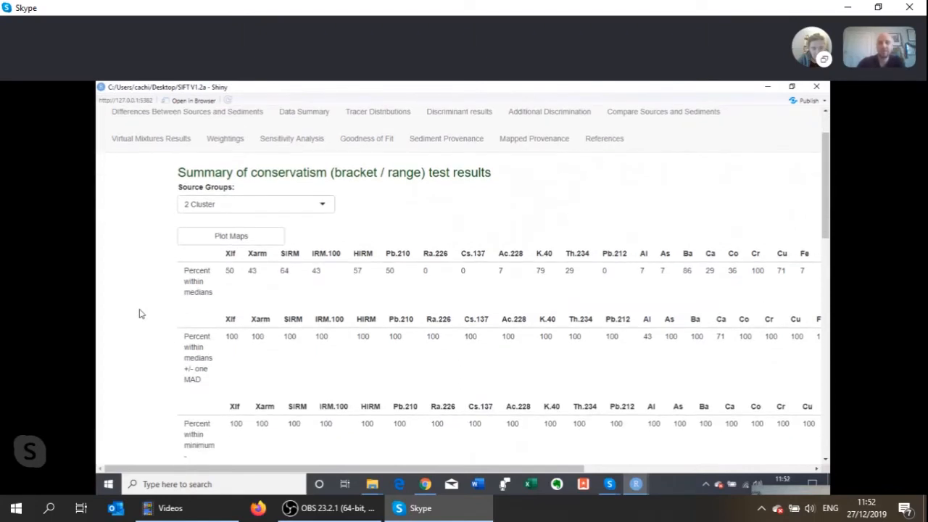
{"action": "left_click", "coordinate": [217, 207]}
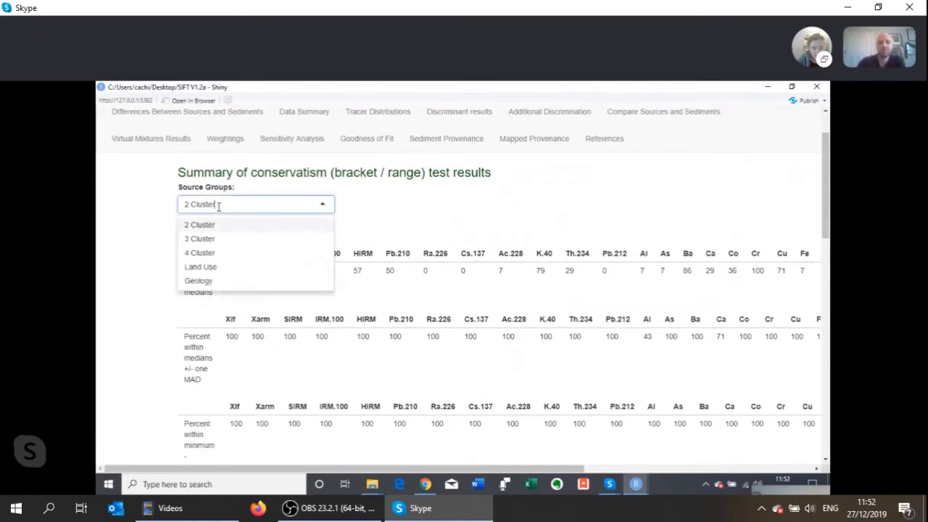
{"action": "left_click", "coordinate": [199, 280]}
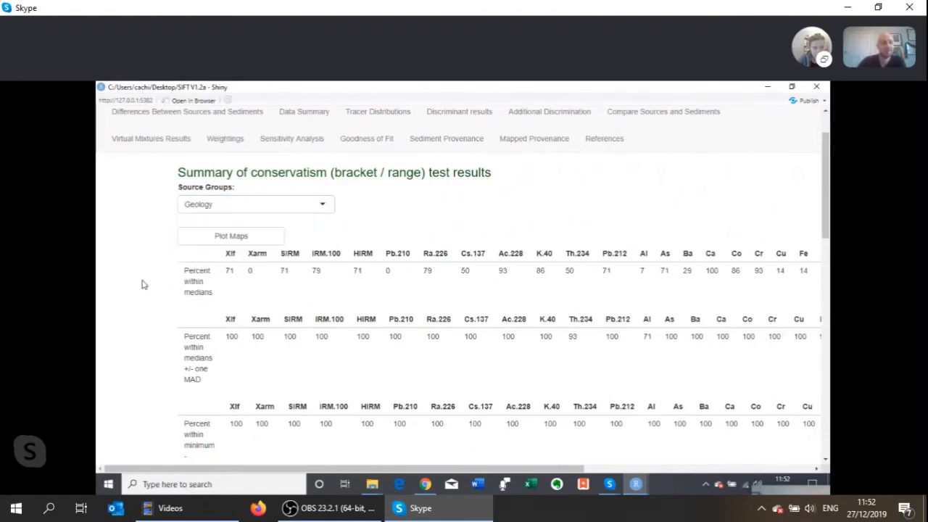
- Switch the conservatism summary to the Land Use source groups and review their range, correlation and threshold tables
{"action": "left_click", "coordinate": [192, 208]}
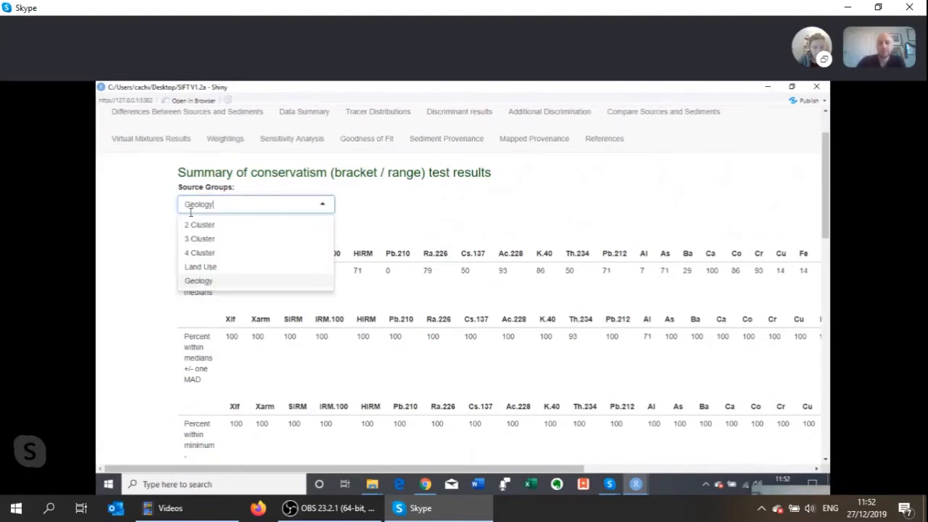
{"action": "left_click", "coordinate": [200, 267]}
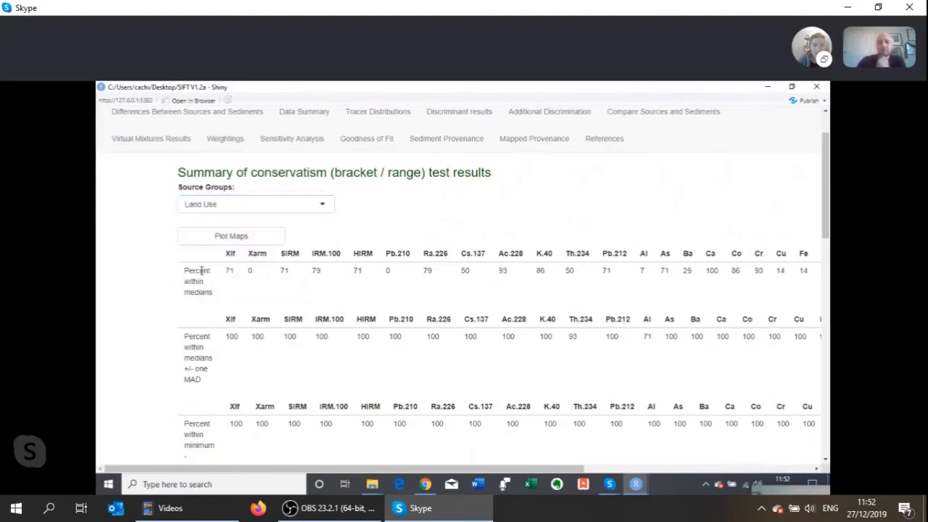
{"action": "left_click", "coordinate": [190, 210]}
{"action": "left_click", "coordinate": [147, 254]}
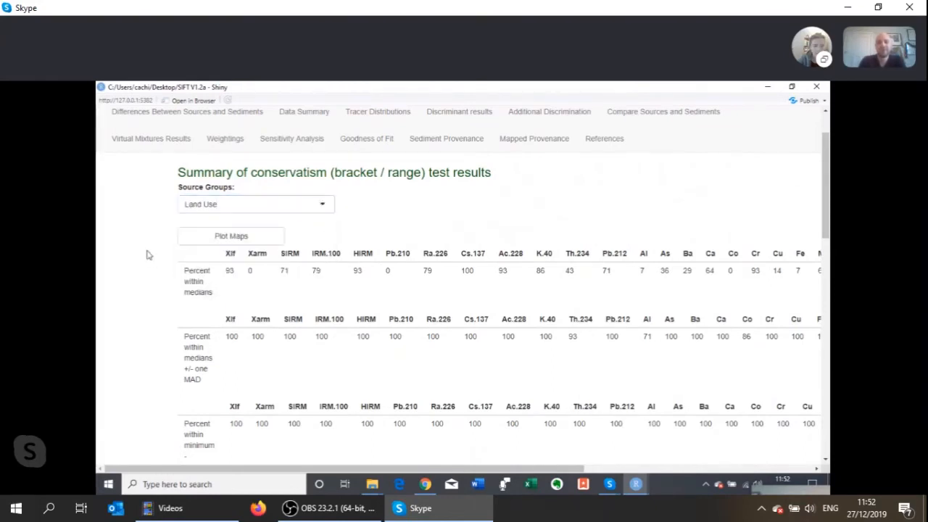
{"action": "scroll", "coordinate": [147, 255], "scroll_direction": "down", "scroll_amount": 15}
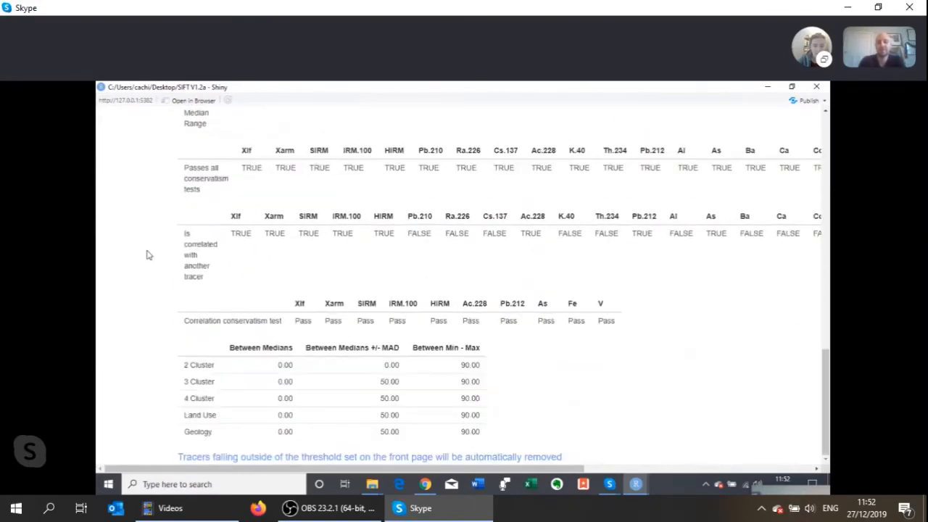
{"action": "scroll", "coordinate": [146, 254], "scroll_direction": "up", "scroll_amount": 15}
{"action": "scroll", "coordinate": [146, 255], "scroll_direction": "down", "scroll_amount": 15}
{"action": "scroll", "coordinate": [327, 354], "scroll_direction": "up", "scroll_amount": 10}
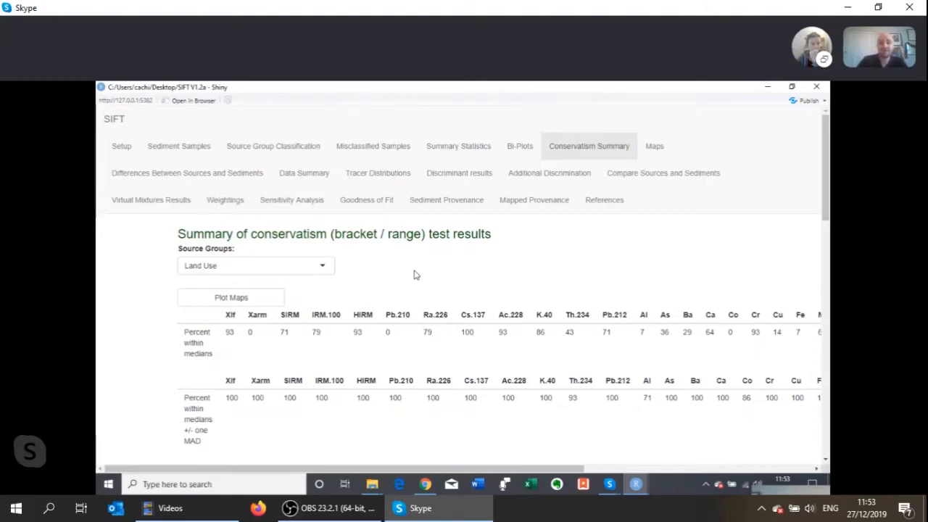
- Plot the maps for the source samples and wait for the differences between sources and sediment map to load
{"action": "left_click", "coordinate": [245, 303]}
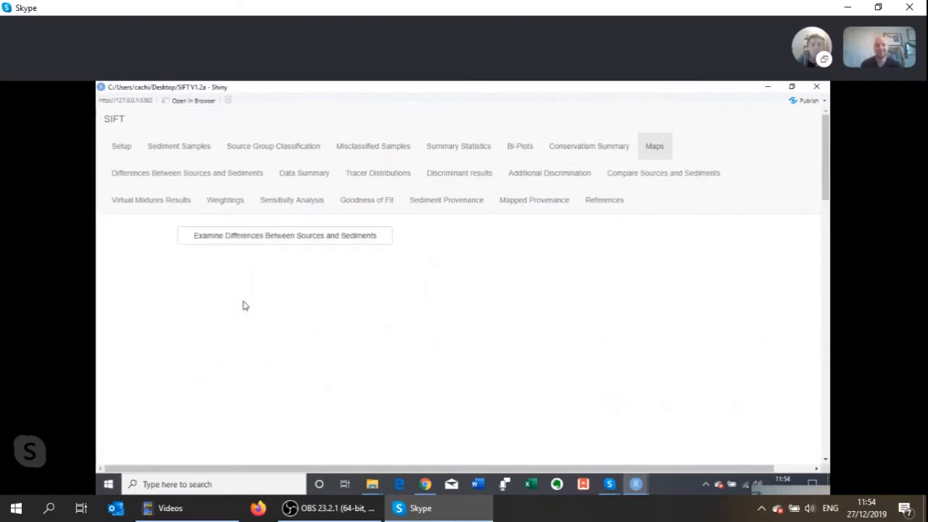
{"action": "scroll", "coordinate": [182, 298], "scroll_direction": "down", "scroll_amount": 3}
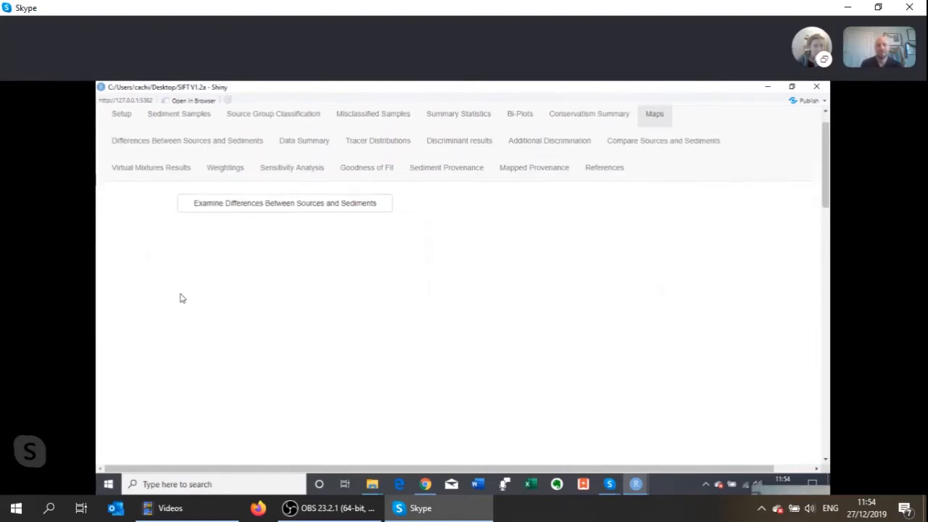
{"action": "scroll", "coordinate": [182, 298], "scroll_direction": "up", "scroll_amount": 3}
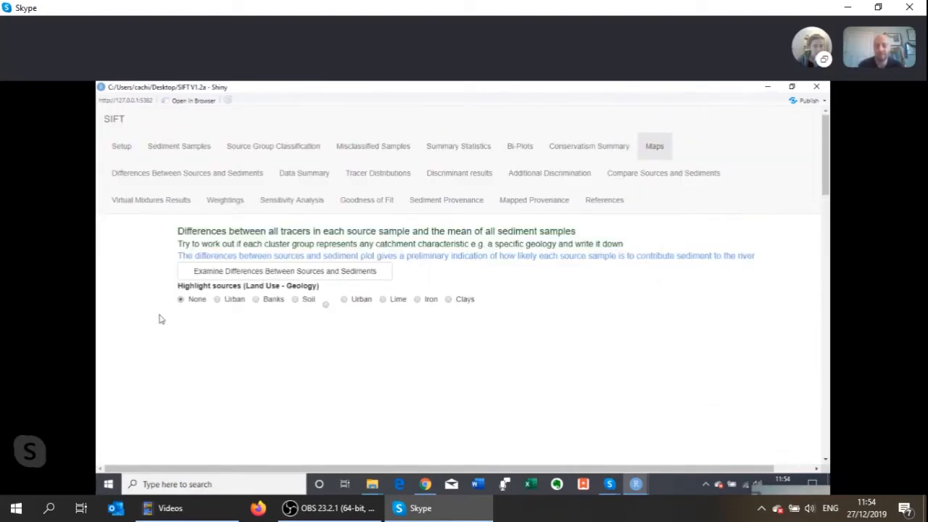
{"action": "scroll", "coordinate": [161, 319], "scroll_direction": "down", "scroll_amount": 2}
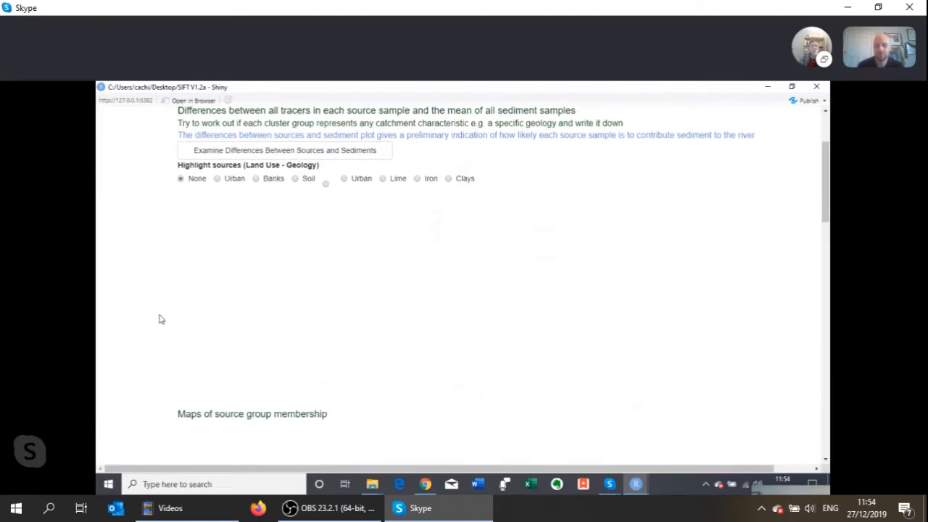
{"action": "scroll", "coordinate": [161, 319], "scroll_direction": "up", "scroll_amount": 2}
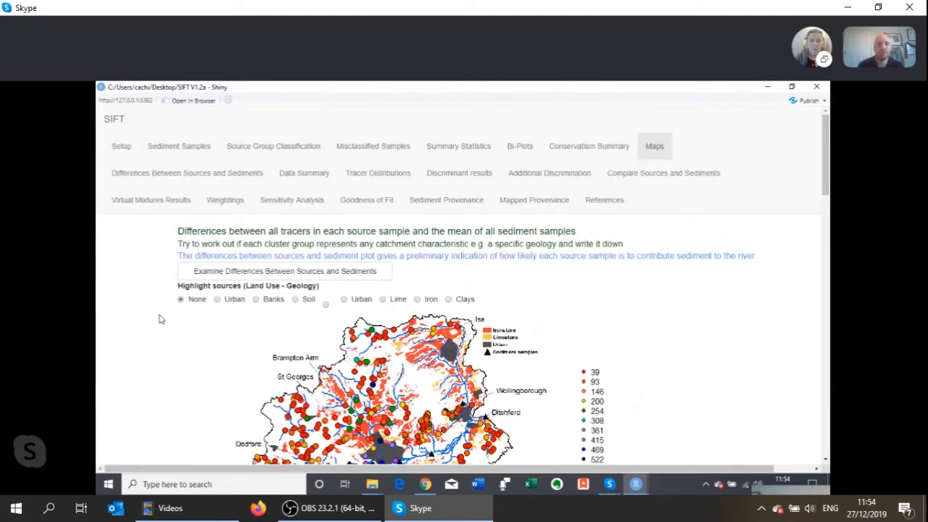
- Examine the map of tracer differences between each source sample and the mean of all sediment samples across the catchment
{"action": "scroll", "coordinate": [161, 319], "scroll_direction": "down", "scroll_amount": 1}
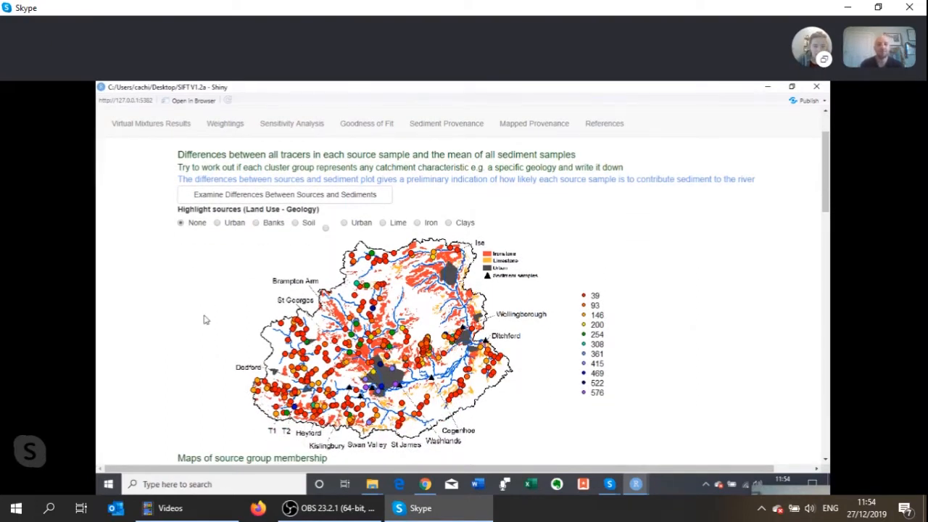
{"action": "scroll", "coordinate": [204, 319], "scroll_direction": "up", "scroll_amount": 1}
{"action": "scroll", "coordinate": [205, 317], "scroll_direction": "down", "scroll_amount": 1}
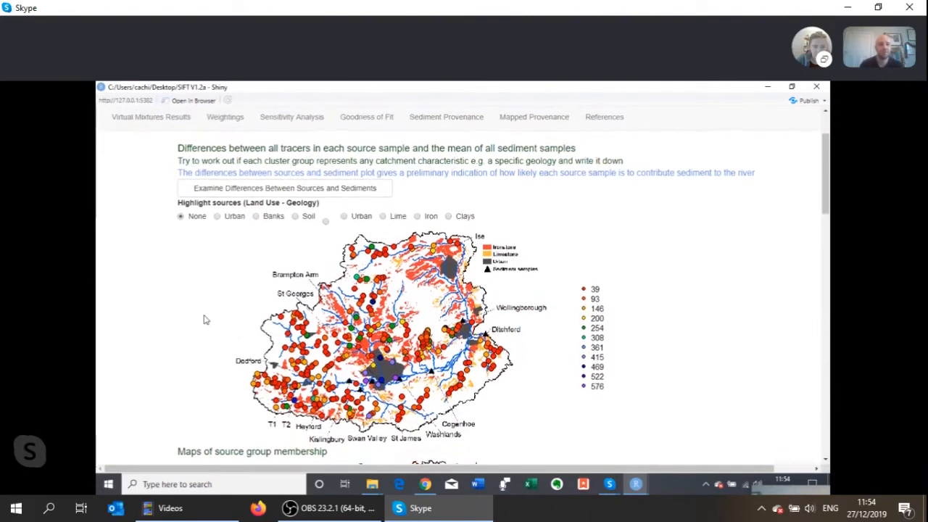
{"action": "scroll", "coordinate": [204, 320], "scroll_direction": "up", "scroll_amount": 1}
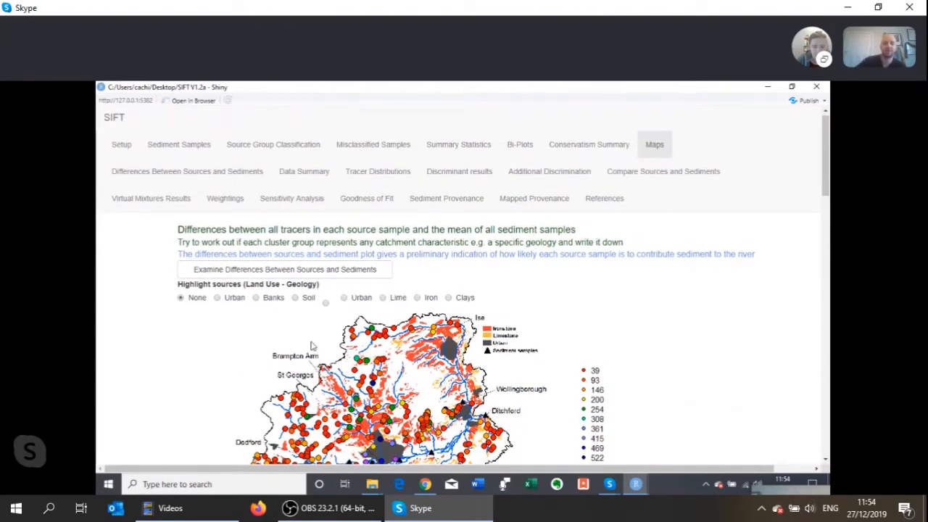
{"action": "scroll", "coordinate": [312, 346], "scroll_direction": "down", "scroll_amount": 1}
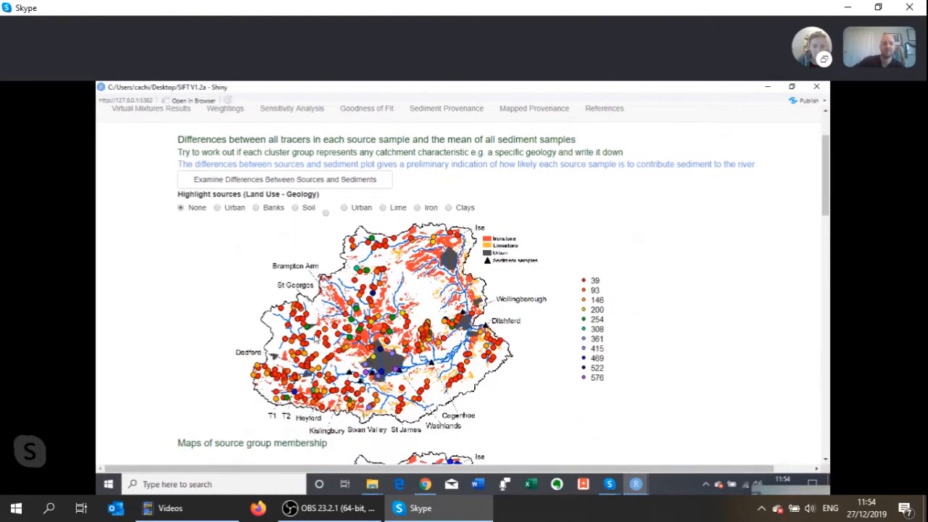
{"action": "scroll", "coordinate": [311, 346], "scroll_direction": "up", "scroll_amount": 1}
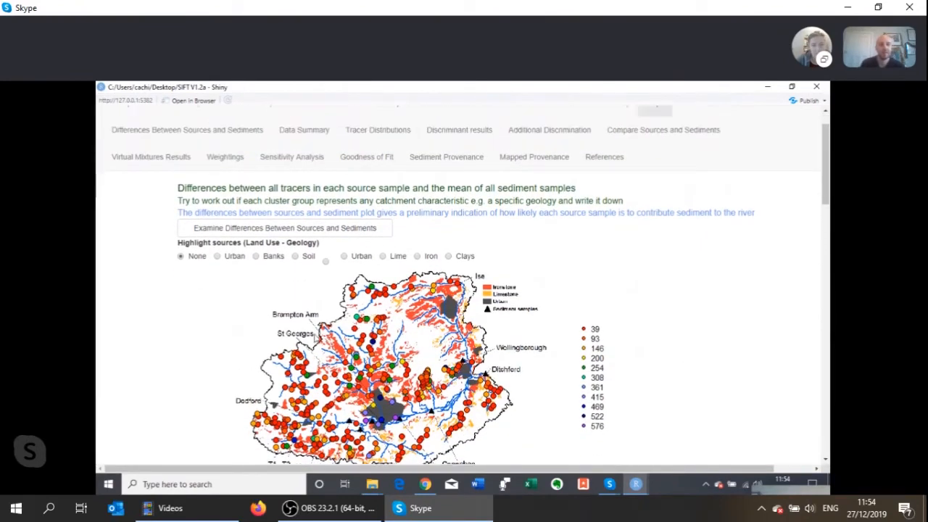
- Compare the maps of source group membership for the three-cluster and four-cluster groupings
{"action": "scroll", "coordinate": [315, 336], "scroll_direction": "up", "scroll_amount": 1}
{"action": "scroll", "coordinate": [315, 335], "scroll_direction": "down", "scroll_amount": 2}
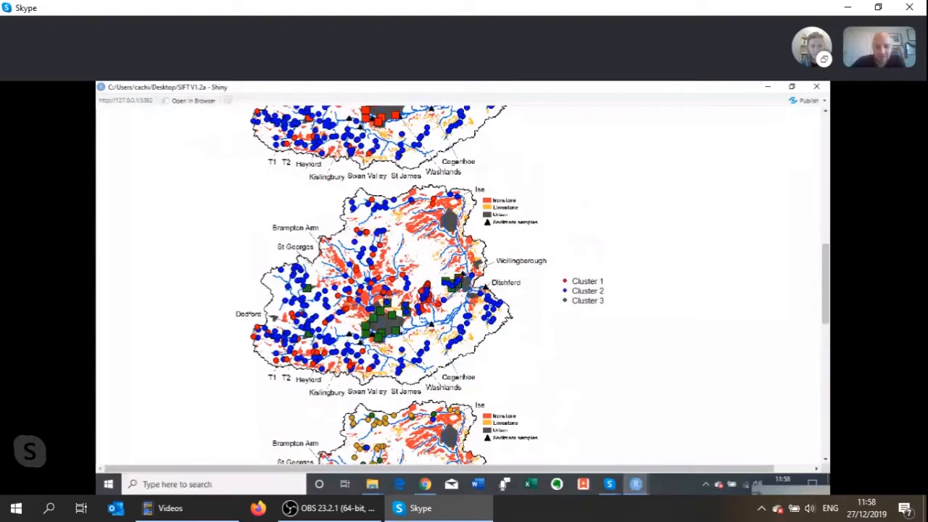
{"action": "scroll", "coordinate": [227, 306], "scroll_direction": "down", "scroll_amount": 3}
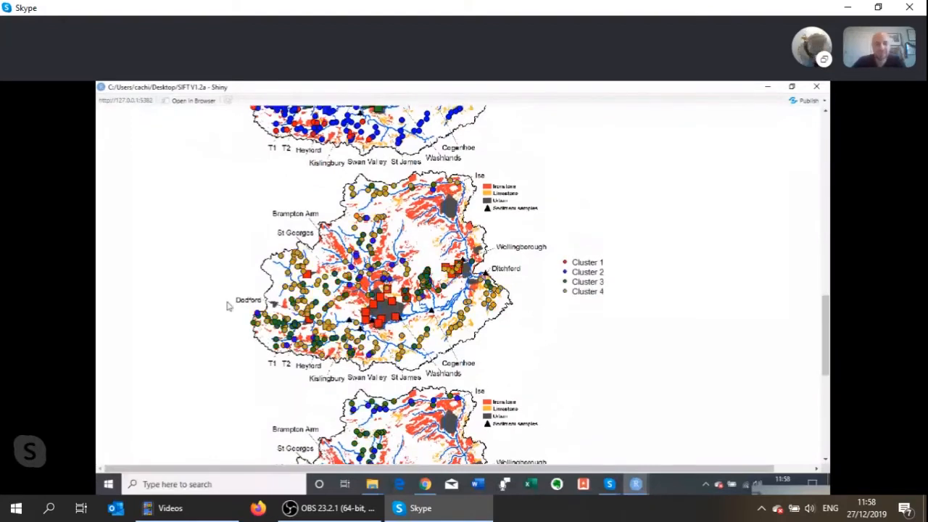
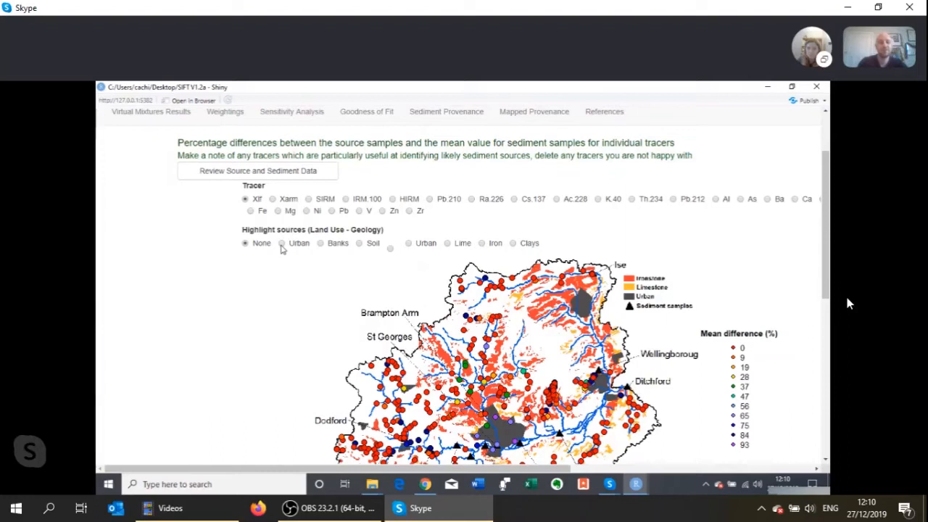
- Highlight the Lime sources on the source–sediment difference map and examine their differences for the Ca tracer
{"action": "left_click", "coordinate": [448, 244]}
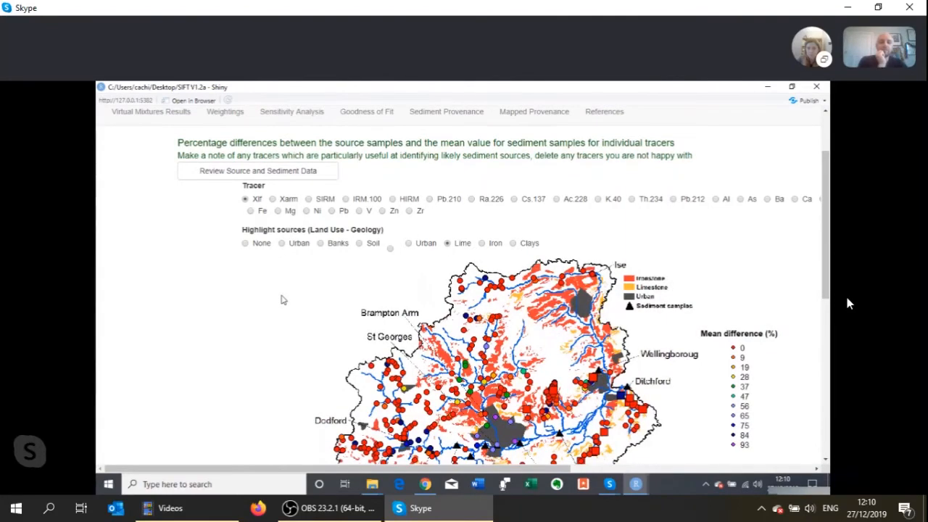
{"action": "scroll", "coordinate": [283, 299], "scroll_direction": "down", "scroll_amount": 2}
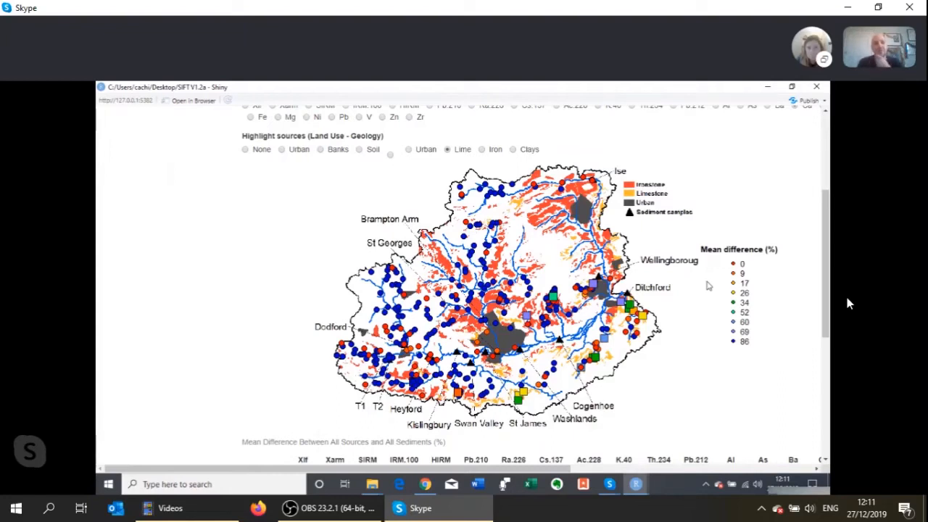
{"action": "scroll", "coordinate": [709, 285], "scroll_direction": "up", "scroll_amount": 3}
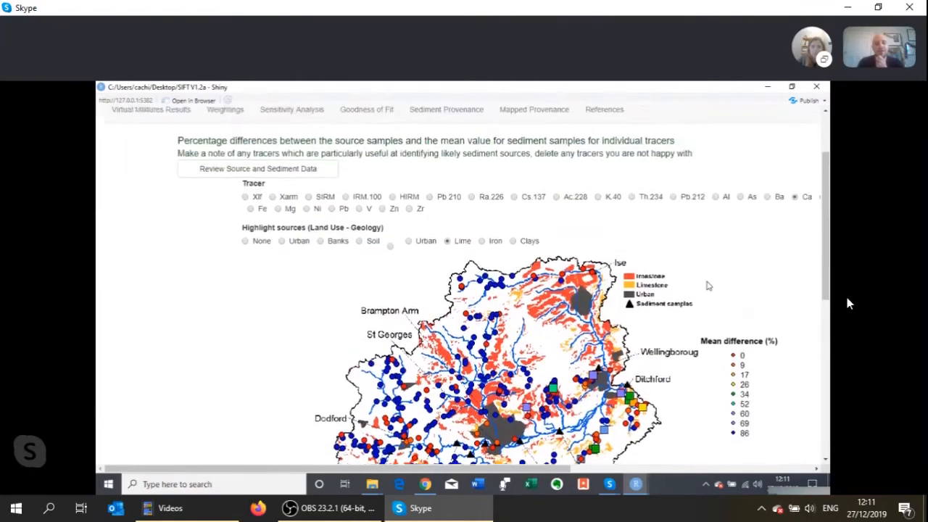
- Highlight the Iron sources on the difference map for Ca, and the Soil and Banks sources for As
{"action": "left_click", "coordinate": [482, 246]}
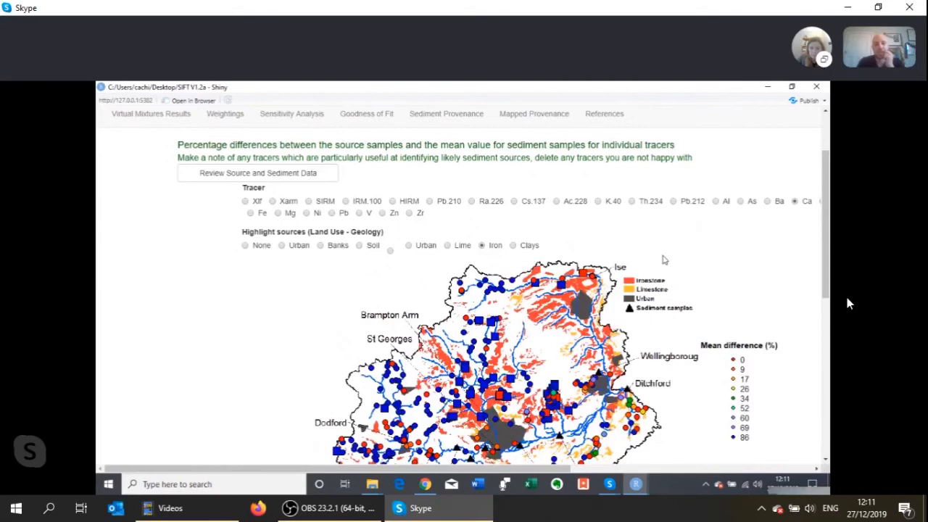
{"action": "scroll", "coordinate": [664, 259], "scroll_direction": "down", "scroll_amount": 2}
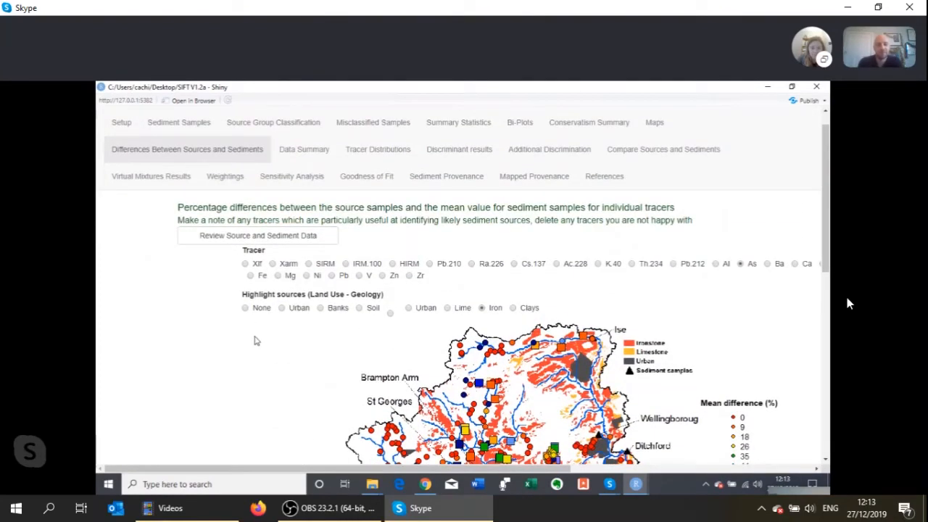
{"action": "left_click", "coordinate": [359, 308]}
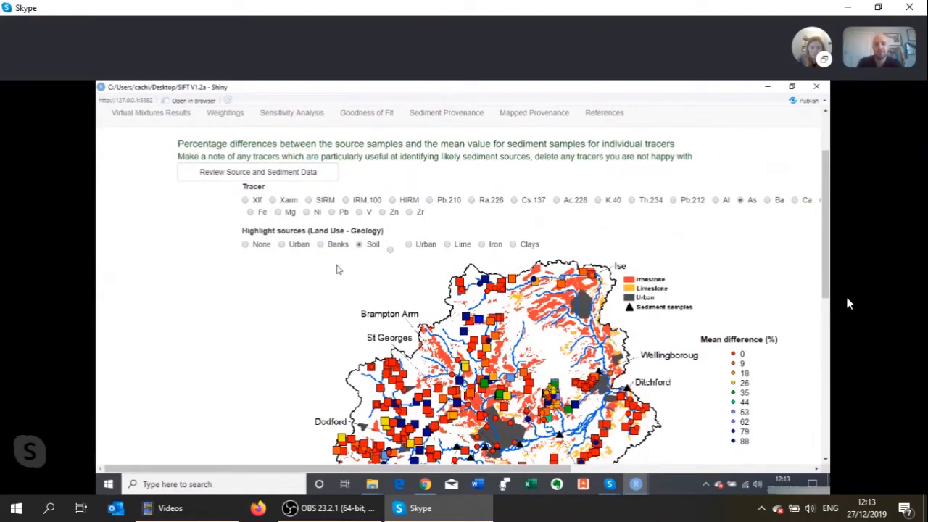
{"action": "left_click", "coordinate": [321, 244]}
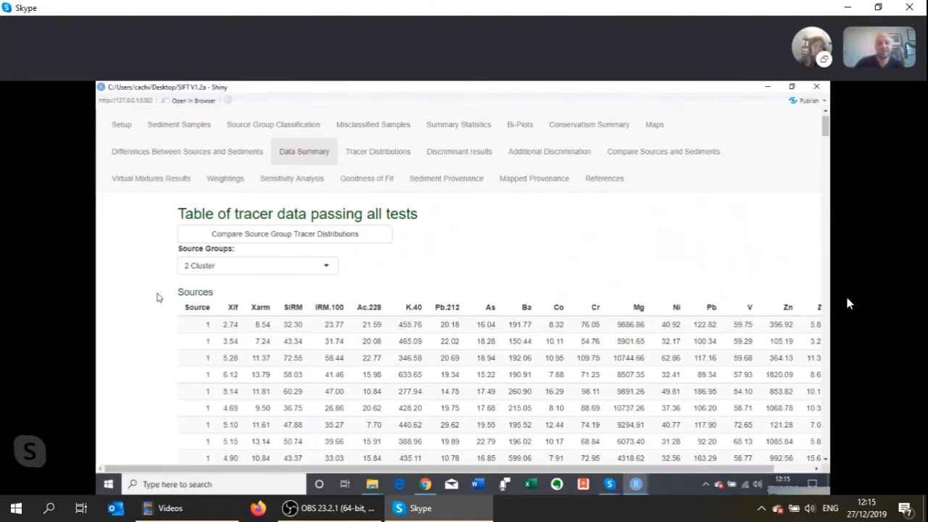
- Show the table of tracer data passing all tests for the 3 Cluster, 4 Cluster, Land Use and Geology source groups in turn
{"action": "left_click", "coordinate": [209, 264]}
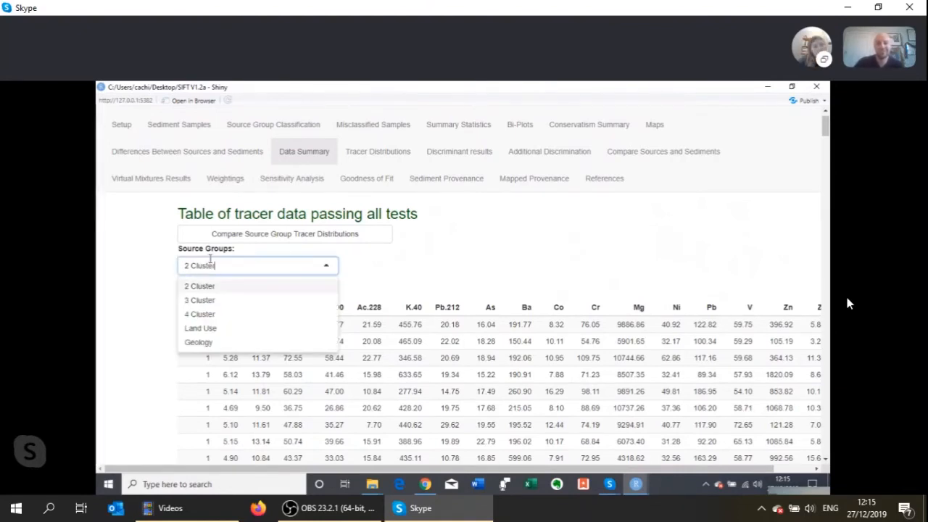
{"action": "left_click", "coordinate": [207, 300]}
{"action": "left_click", "coordinate": [209, 267]}
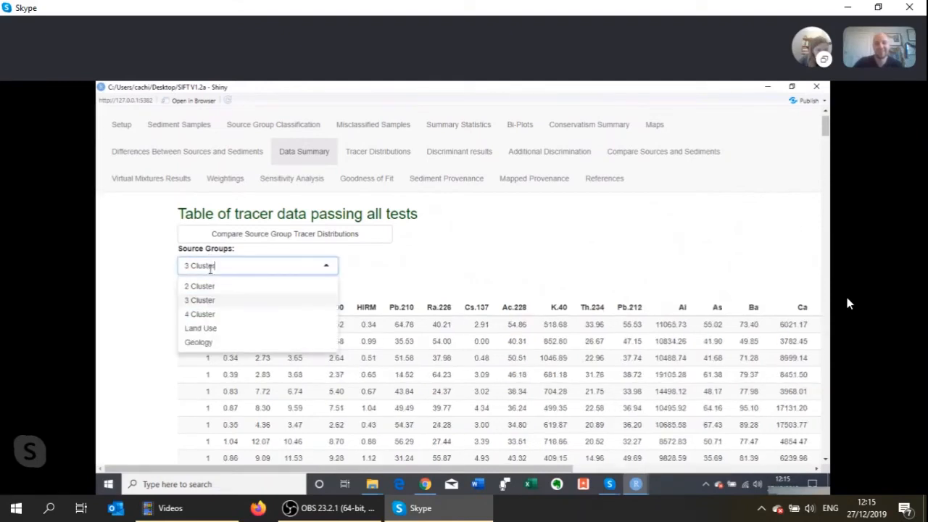
{"action": "left_click", "coordinate": [210, 314]}
{"action": "left_click", "coordinate": [216, 266]}
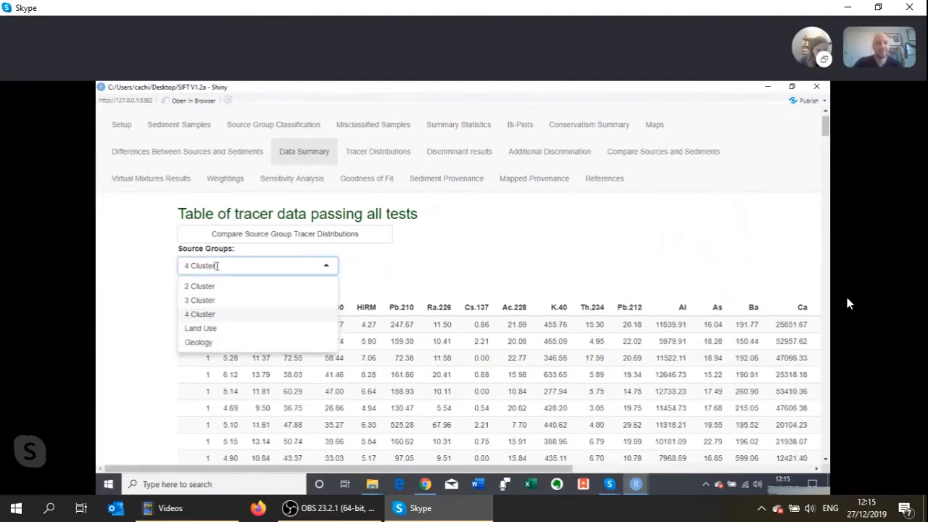
{"action": "left_click", "coordinate": [209, 328]}
{"action": "left_click", "coordinate": [218, 268]}
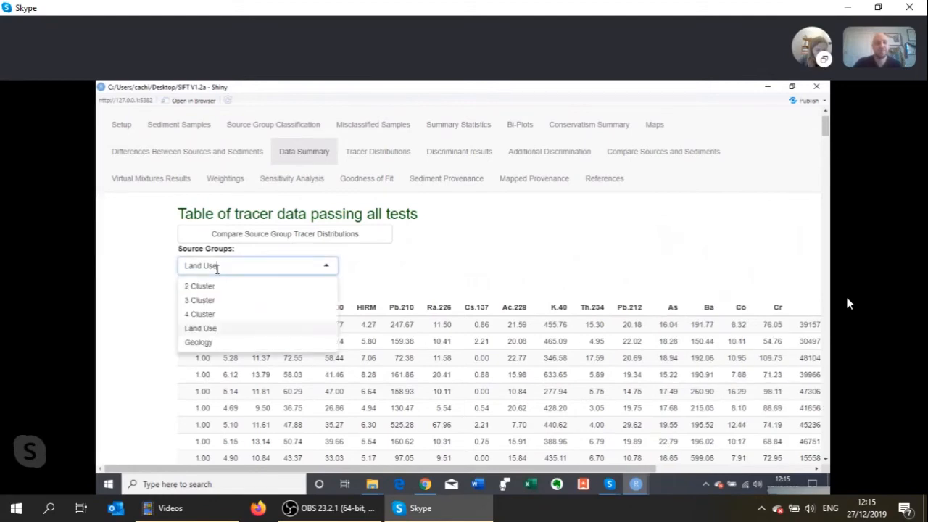
{"action": "left_click", "coordinate": [202, 342]}
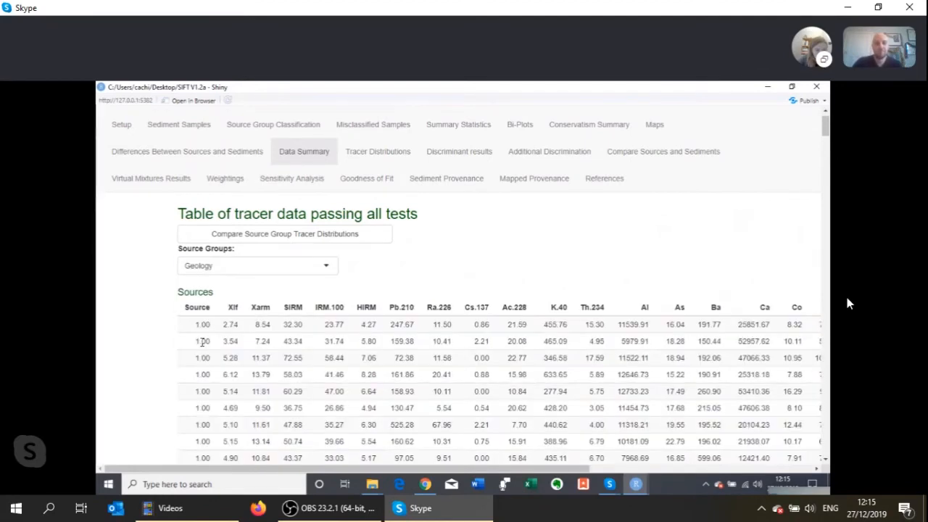
- Examine the source and sediment tables of tracer data passing all tests for the Geology groups
{"action": "scroll", "coordinate": [172, 333], "scroll_direction": "down", "scroll_amount": 1}
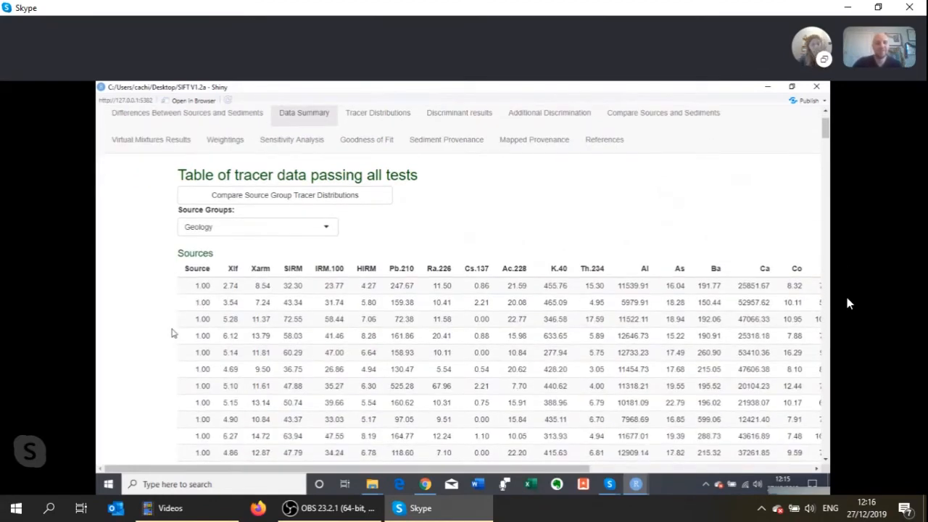
{"action": "scroll", "coordinate": [172, 333], "scroll_direction": "down", "scroll_amount": 3}
{"action": "scroll", "coordinate": [172, 333], "scroll_direction": "up", "scroll_amount": 4}
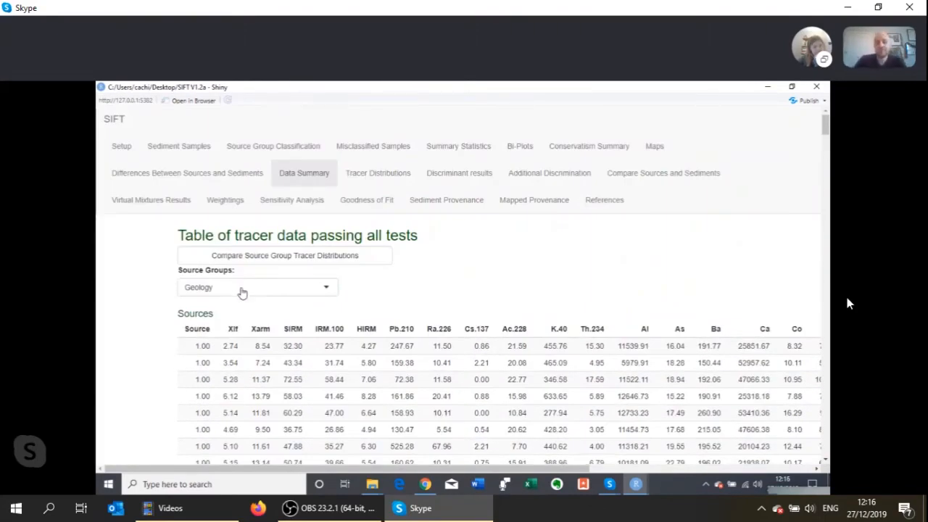
{"action": "scroll", "coordinate": [242, 292], "scroll_direction": "down", "scroll_amount": 15}
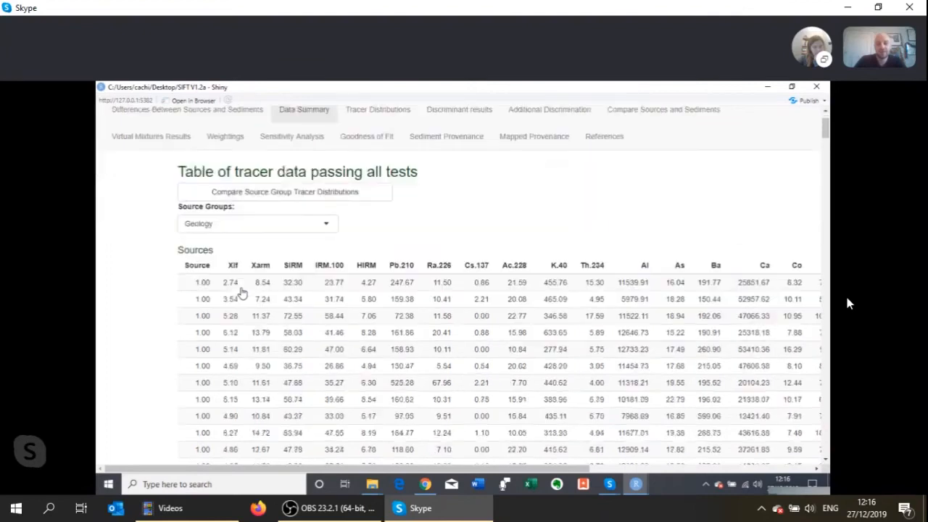
{"action": "scroll", "coordinate": [242, 292], "scroll_direction": "up", "scroll_amount": 15}
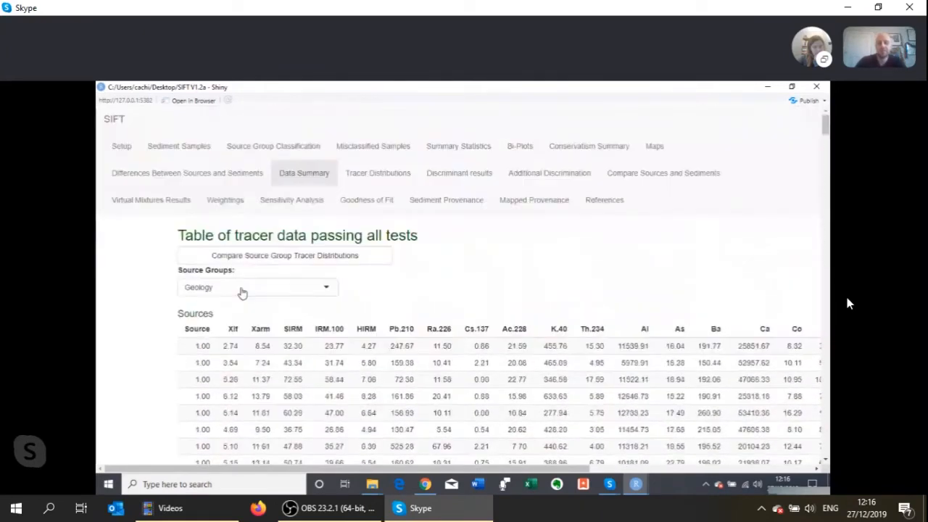
{"action": "scroll", "coordinate": [242, 292], "scroll_direction": "down", "scroll_amount": 15}
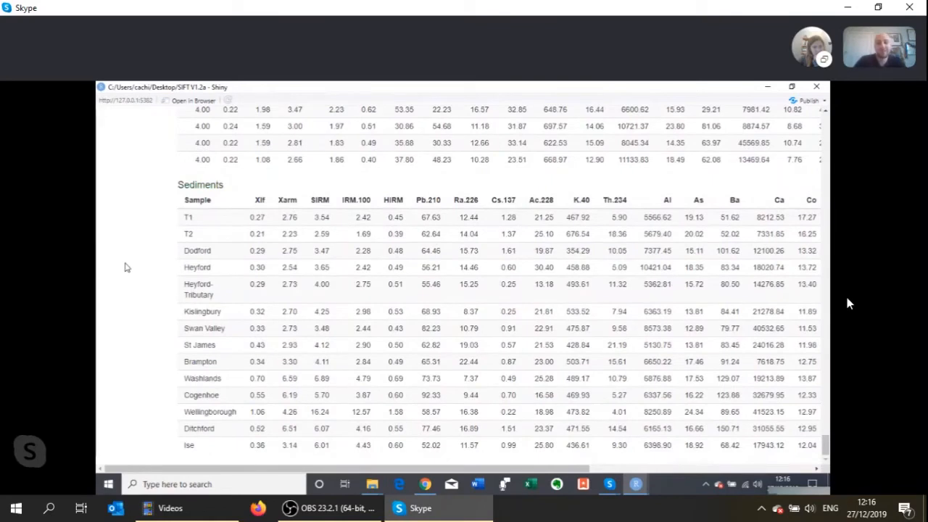
{"action": "scroll", "coordinate": [125, 268], "scroll_direction": "up", "scroll_amount": 1}
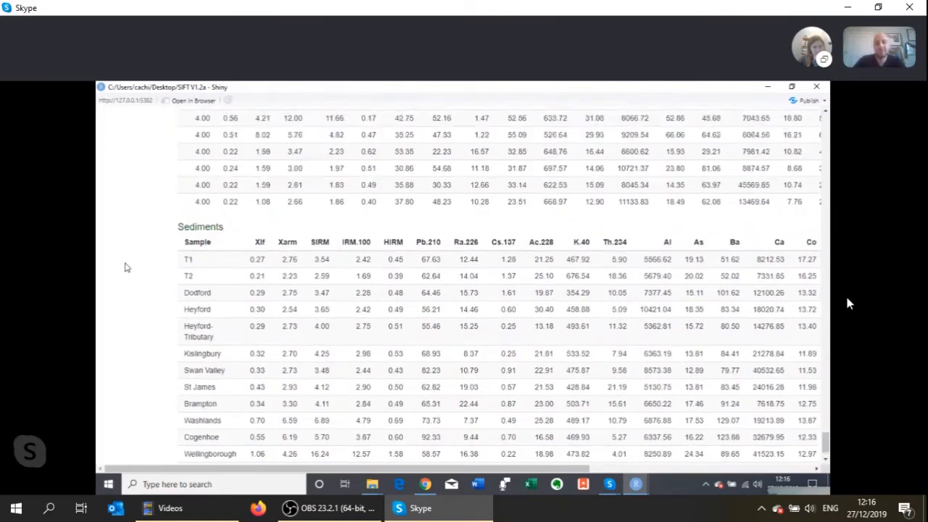
{"action": "scroll", "coordinate": [125, 266], "scroll_direction": "down", "scroll_amount": 1}
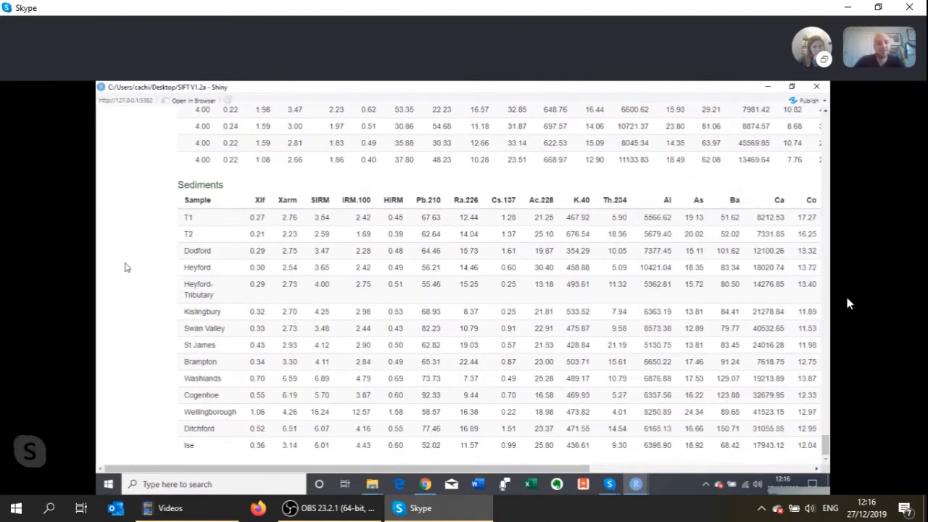
{"action": "scroll", "coordinate": [126, 266], "scroll_direction": "up", "scroll_amount": 2}
{"action": "scroll", "coordinate": [124, 268], "scroll_direction": "up", "scroll_amount": 10}
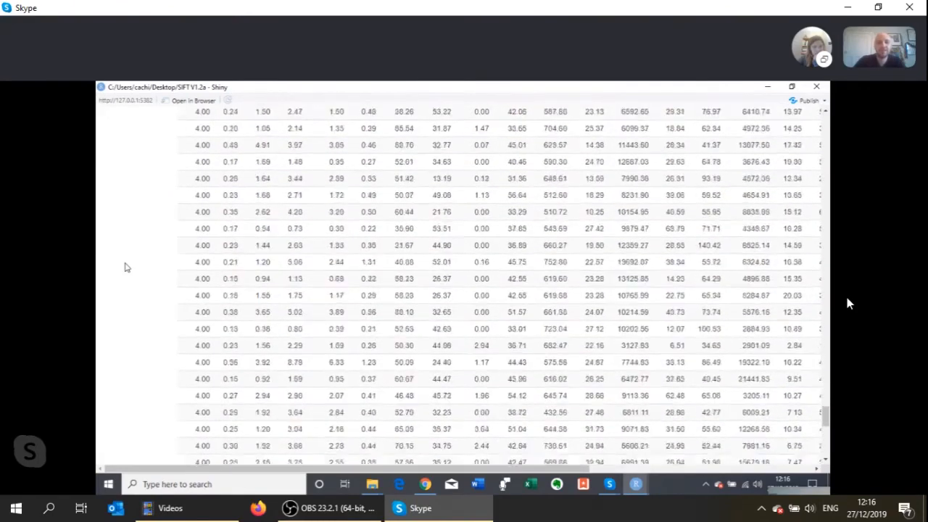
{"action": "scroll", "coordinate": [124, 267], "scroll_direction": "up", "scroll_amount": 10}
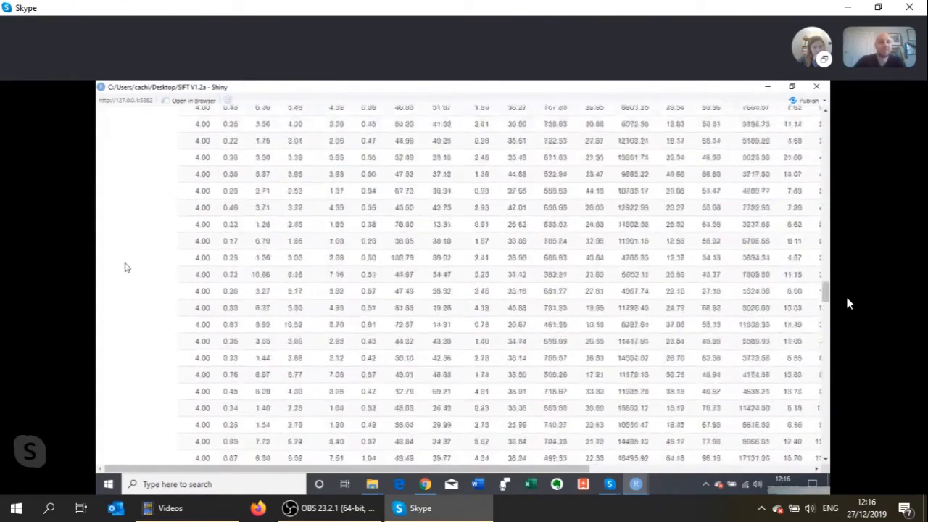
{"action": "scroll", "coordinate": [125, 268], "scroll_direction": "up", "scroll_amount": 1}
{"action": "right_click", "coordinate": [125, 268]}
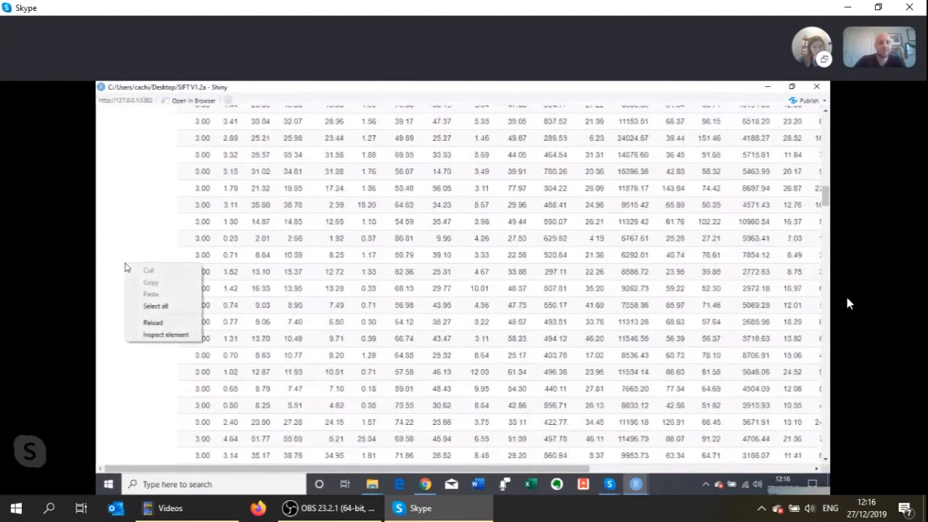
{"action": "left_click", "coordinate": [120, 229]}
{"action": "scroll", "coordinate": [120, 230], "scroll_direction": "up", "scroll_amount": 3}
{"action": "scroll", "coordinate": [121, 229], "scroll_direction": "up", "scroll_amount": 10}
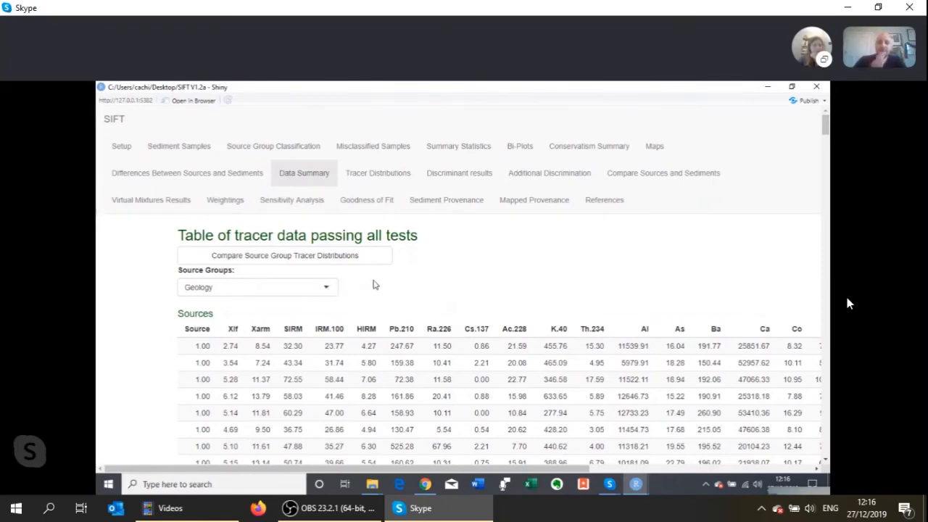
- Compare the source group tracer distributions and examine the Xlf percentile plot for the 2 Cluster groups
{"action": "left_click", "coordinate": [330, 253]}
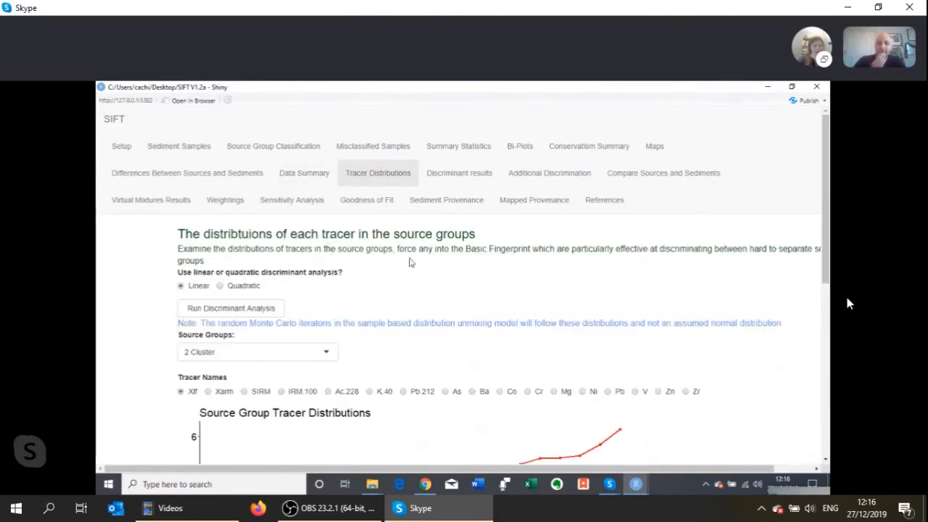
{"action": "scroll", "coordinate": [116, 298], "scroll_direction": "down", "scroll_amount": 1}
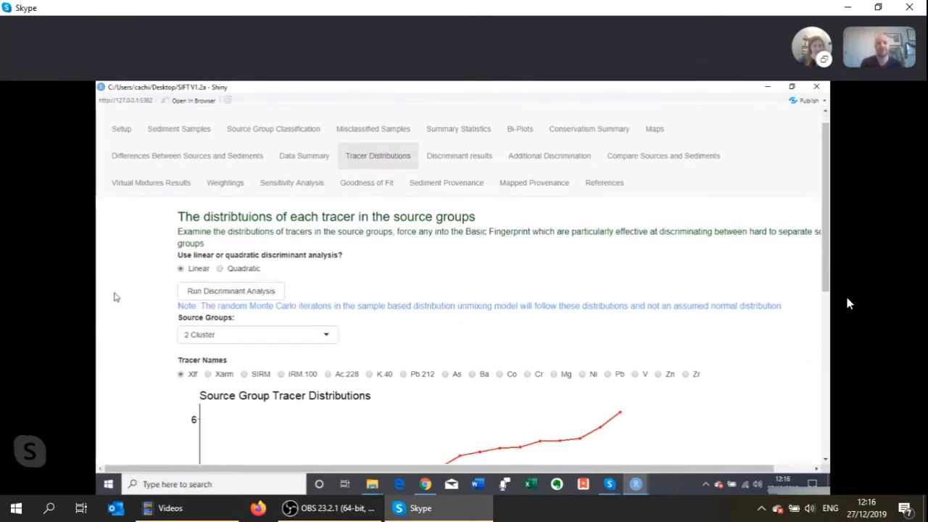
{"action": "scroll", "coordinate": [114, 297], "scroll_direction": "up", "scroll_amount": 1}
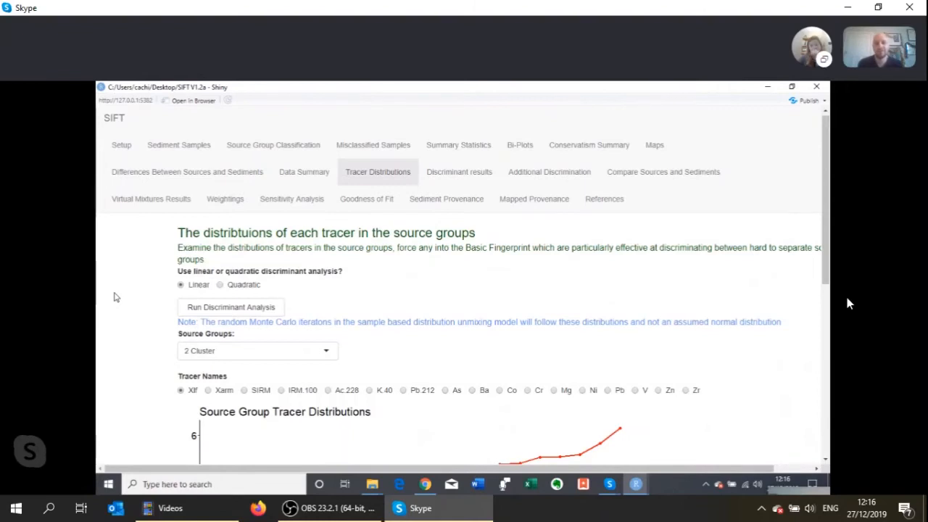
{"action": "scroll", "coordinate": [114, 297], "scroll_direction": "down", "scroll_amount": 3}
{"action": "scroll", "coordinate": [114, 296], "scroll_direction": "down", "scroll_amount": 1}
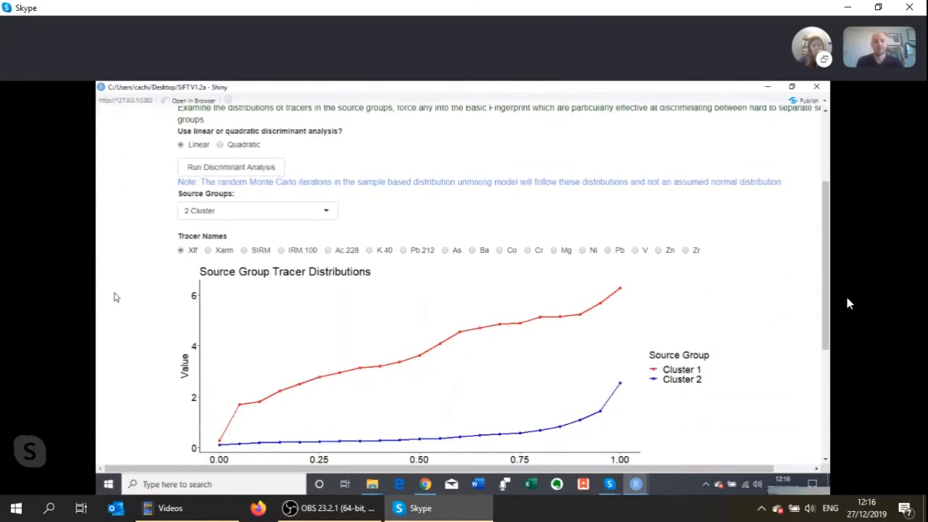
{"action": "scroll", "coordinate": [114, 296], "scroll_direction": "up", "scroll_amount": 1}
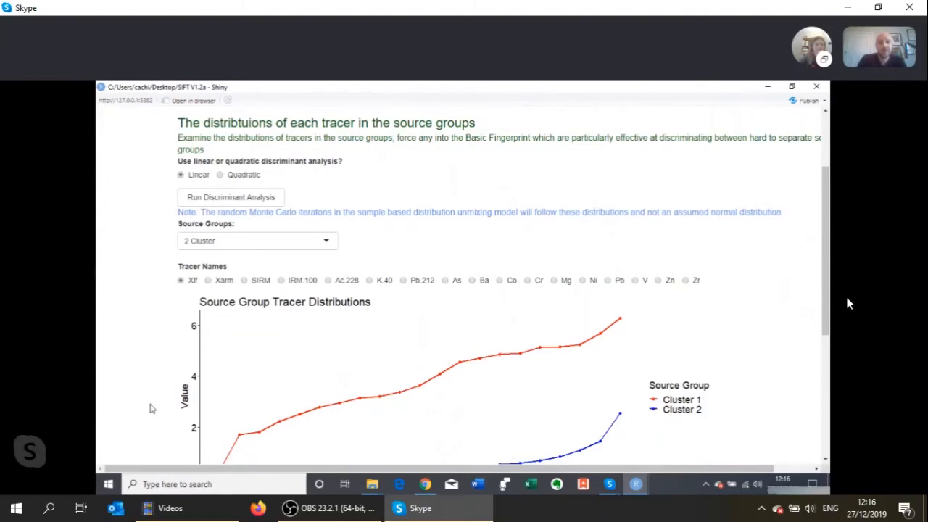
{"action": "left_click_drag", "start_coordinate": [154, 473], "coordinate": [195, 477]}
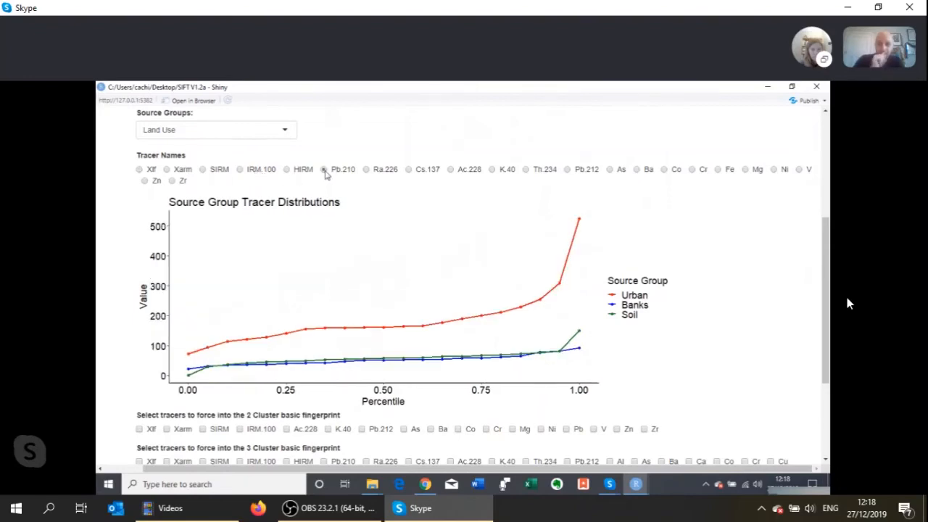
- Plot the Cs.137 distribution for the Land Use groups and review the tracer options for forcing into the basic fingerprints
{"action": "left_click", "coordinate": [408, 169]}
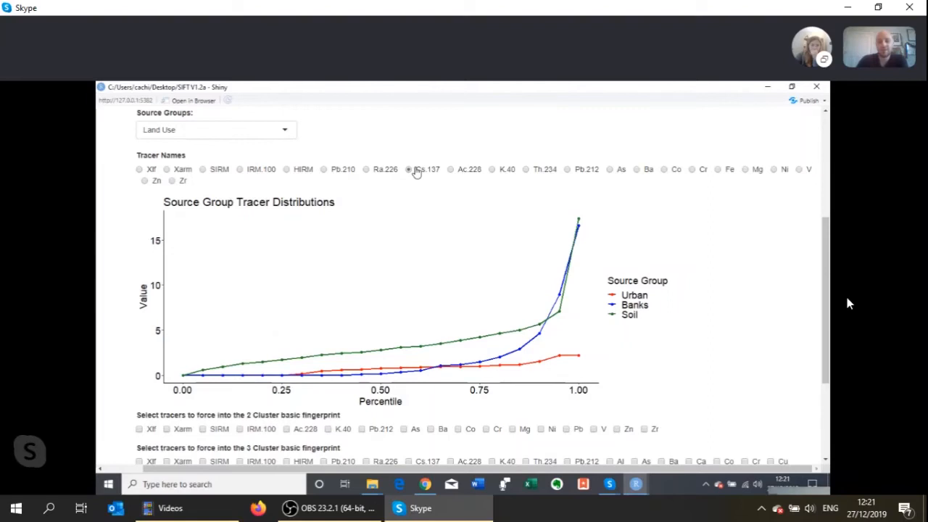
{"action": "scroll", "coordinate": [403, 239], "scroll_direction": "down", "scroll_amount": 3}
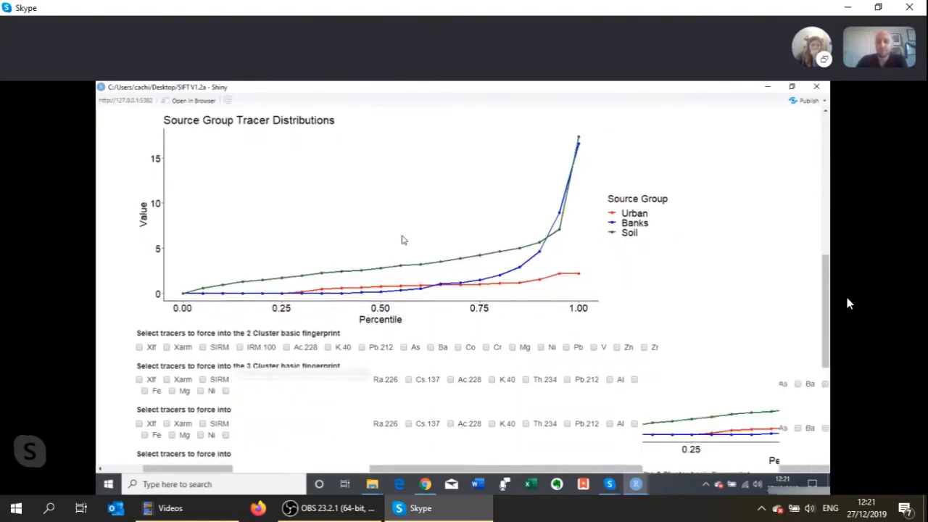
{"action": "scroll", "coordinate": [403, 239], "scroll_direction": "down", "scroll_amount": 2}
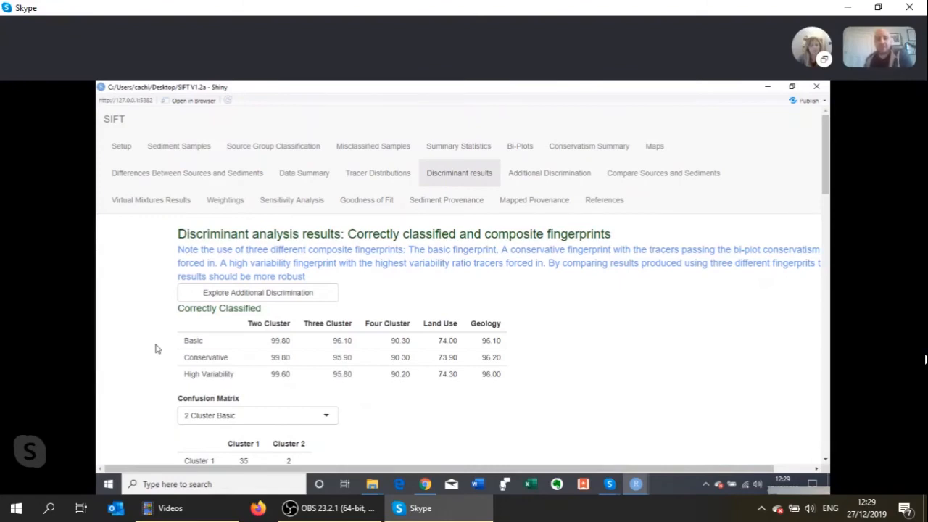
- Review the discriminant analysis results, including the correctly classified percentages, the 2 Cluster Basic confusion matrix and the basic fingerprints
{"action": "scroll", "coordinate": [156, 349], "scroll_direction": "down", "scroll_amount": 2}
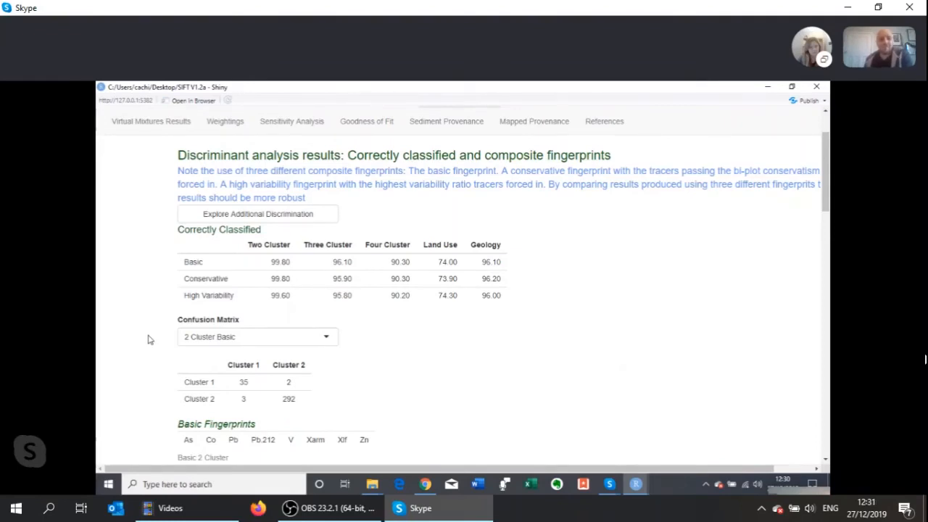
{"action": "scroll", "coordinate": [148, 340], "scroll_direction": "down", "scroll_amount": 1}
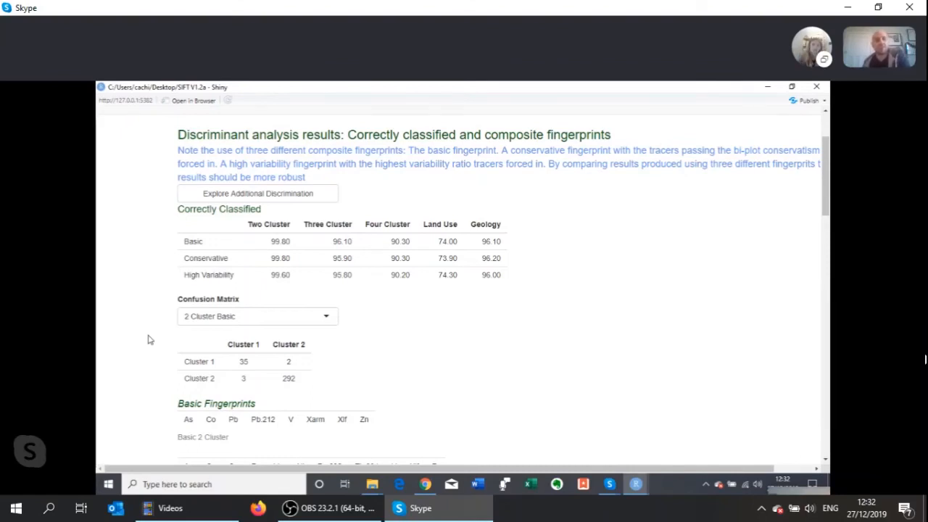
{"action": "scroll", "coordinate": [151, 340], "scroll_direction": "down", "scroll_amount": 3}
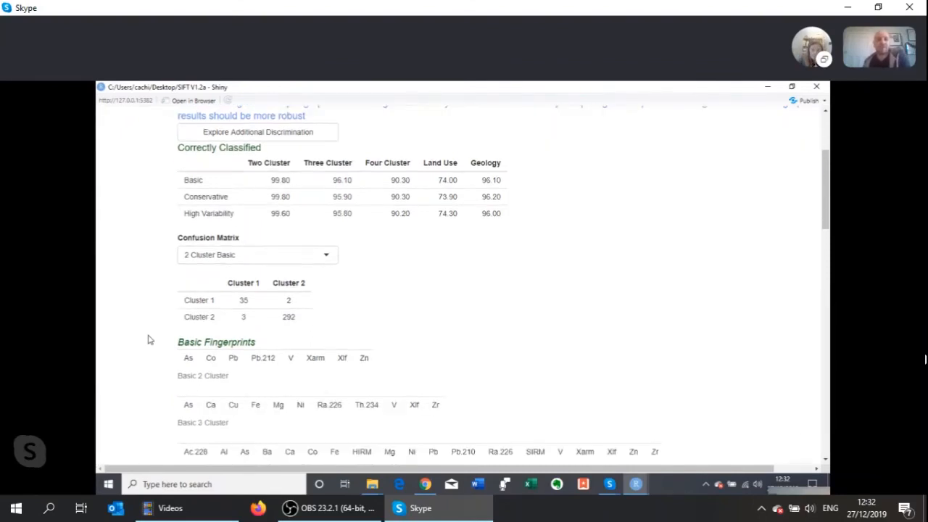
- Review the correctly classified table and display the Geology Basic and Land Use Basic confusion matrices
{"action": "scroll", "coordinate": [150, 340], "scroll_direction": "up", "scroll_amount": 1}
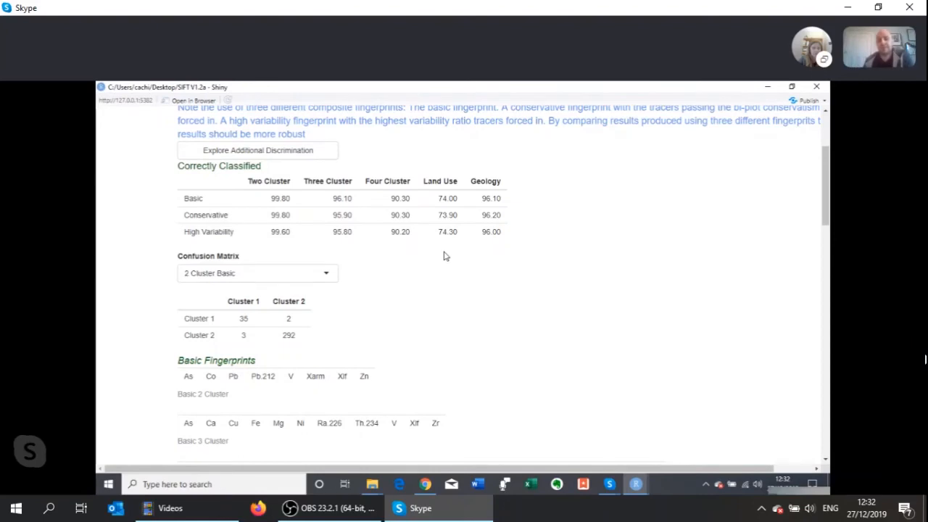
{"action": "scroll", "coordinate": [445, 256], "scroll_direction": "down", "scroll_amount": 2}
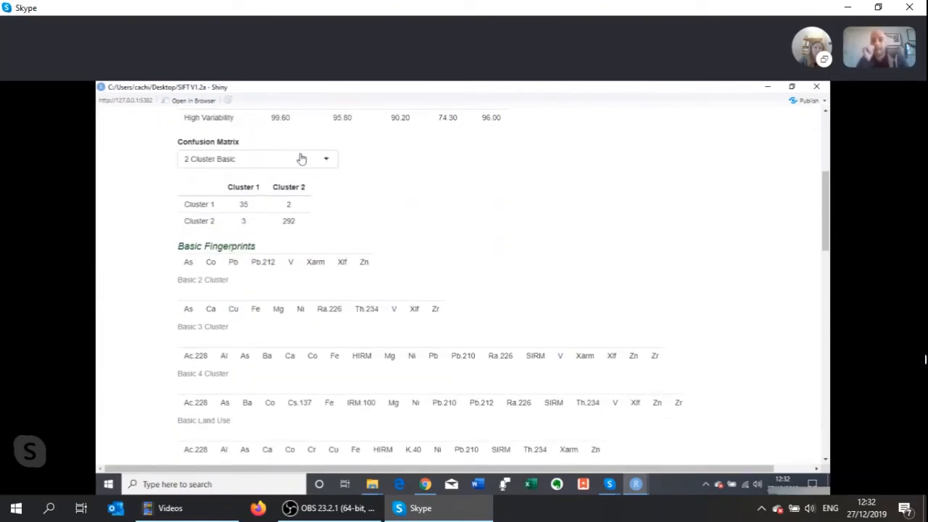
{"action": "left_click", "coordinate": [325, 159]}
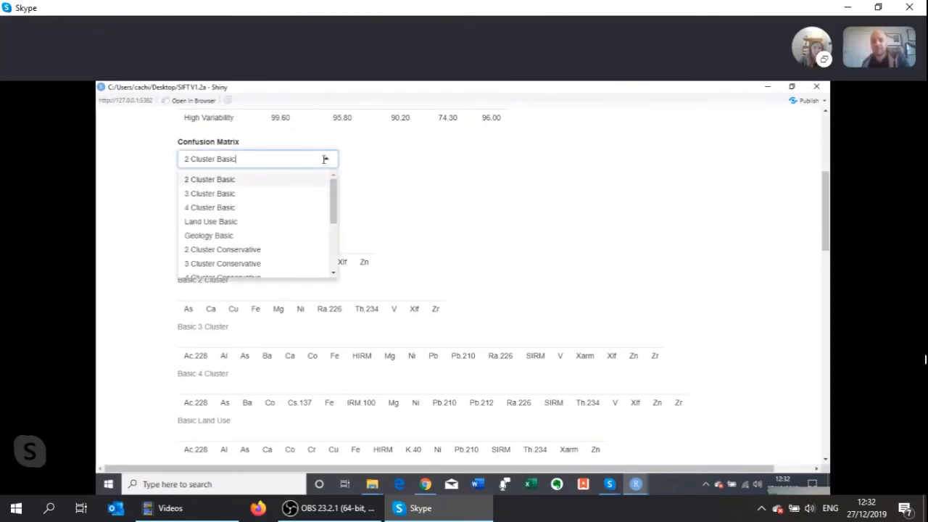
{"action": "left_click", "coordinate": [278, 235]}
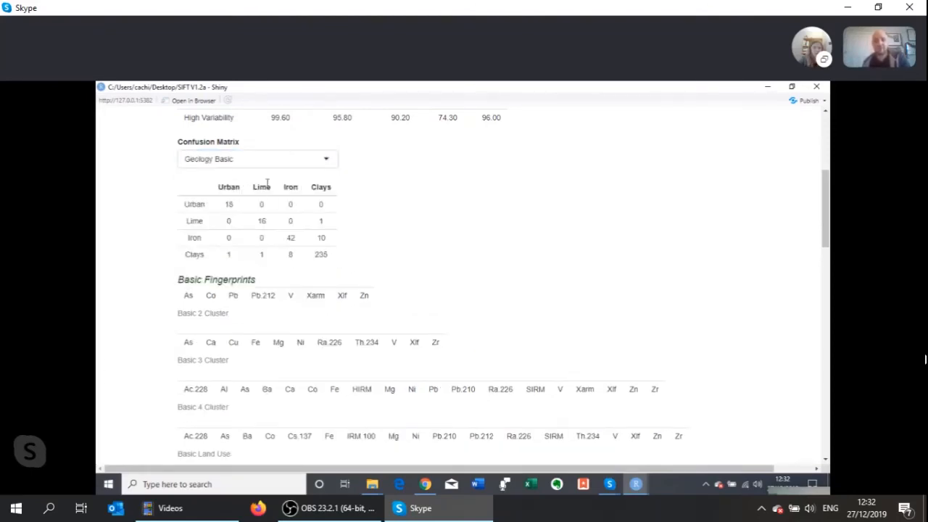
{"action": "left_click", "coordinate": [259, 161]}
{"action": "left_click", "coordinate": [249, 220]}
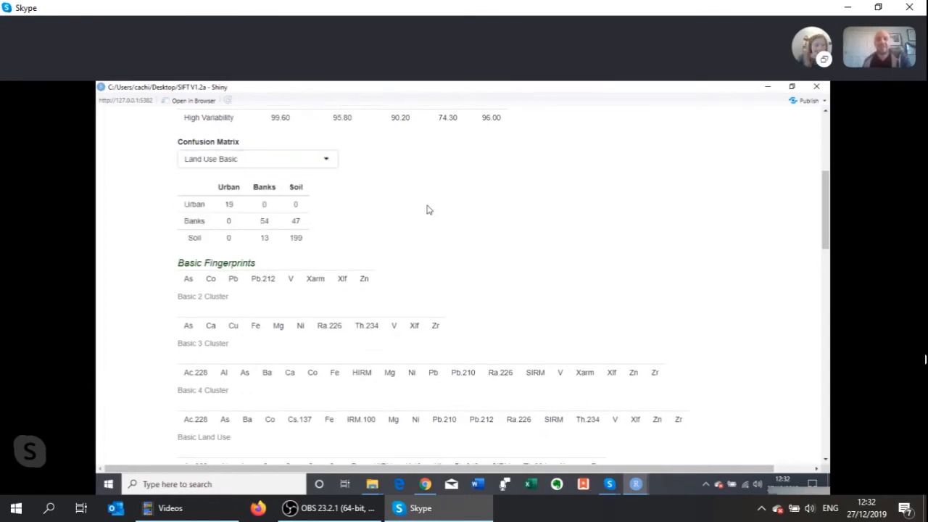
- Examine the Banks sources misclassified as Soil in the Land Use Basic confusion matrix
{"action": "scroll", "coordinate": [427, 209], "scroll_direction": "down", "scroll_amount": 1}
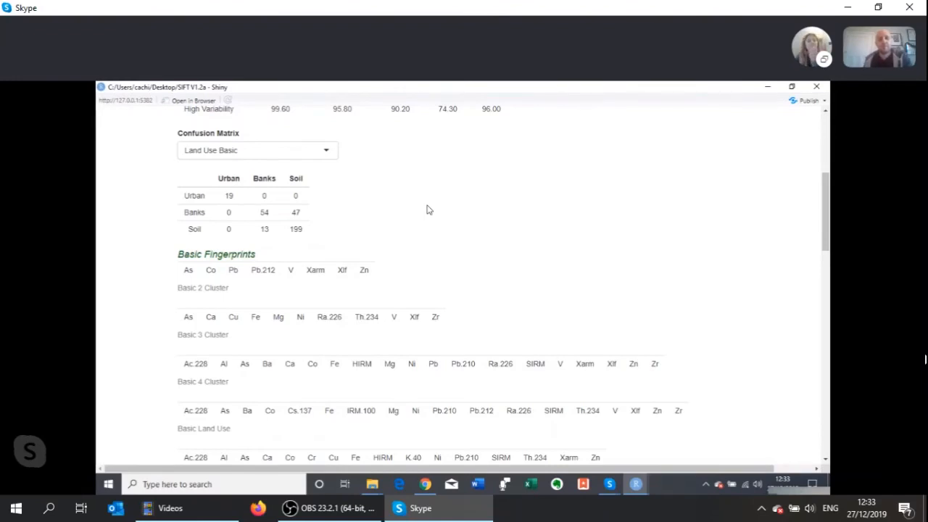
{"action": "left_click_drag", "start_coordinate": [302, 213], "coordinate": [254, 215]}
{"action": "left_click", "coordinate": [385, 230]}
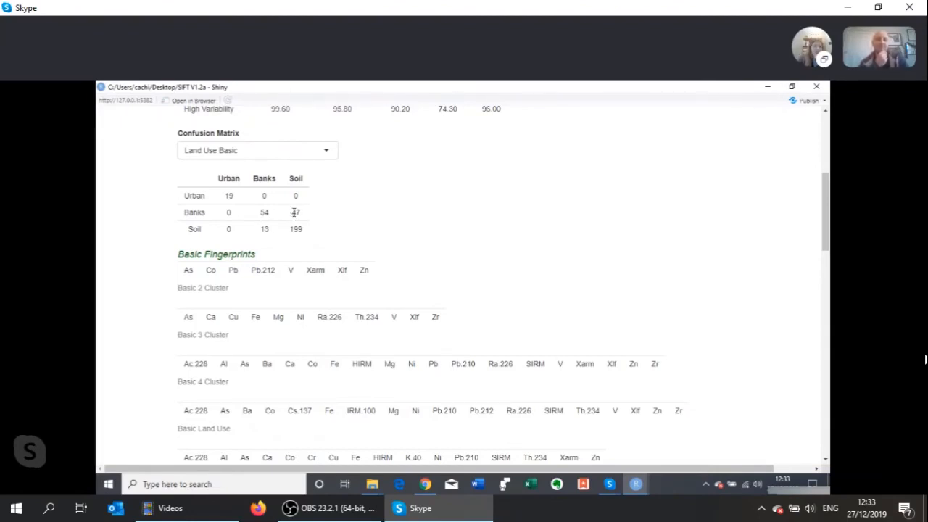
{"action": "double_click", "coordinate": [295, 211]}
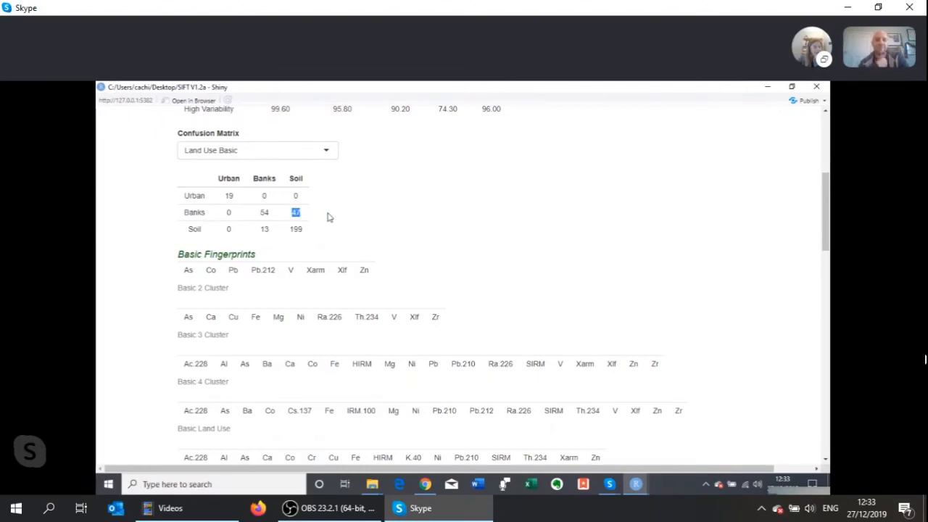
{"action": "left_click", "coordinate": [327, 217]}
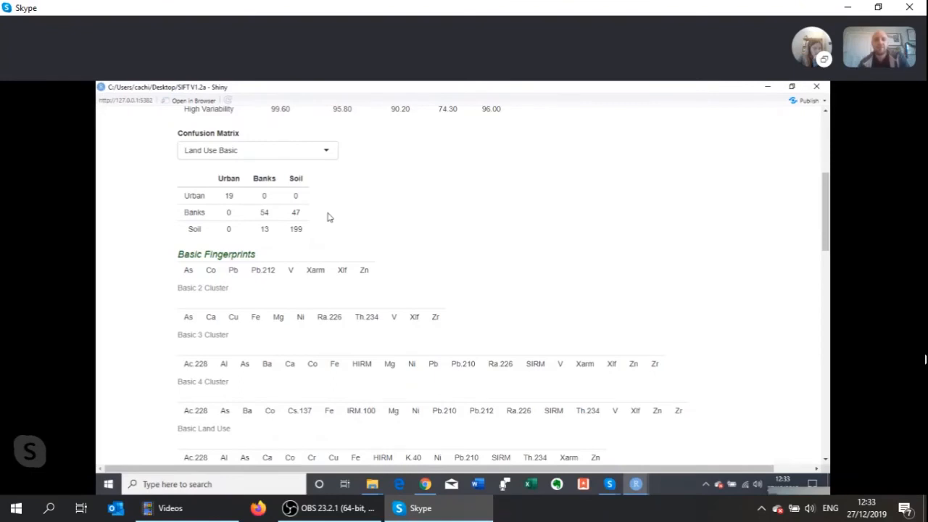
- Switch the confusion matrix back to Geology Basic and examine how its source groups are classified
{"action": "scroll", "coordinate": [327, 217], "scroll_direction": "up", "scroll_amount": 1}
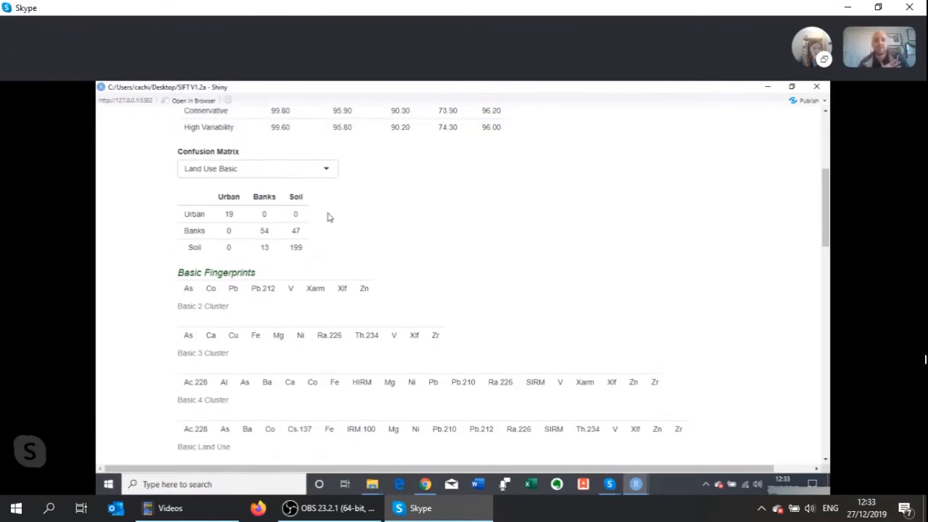
{"action": "left_click", "coordinate": [311, 170]}
{"action": "left_click", "coordinate": [265, 247]}
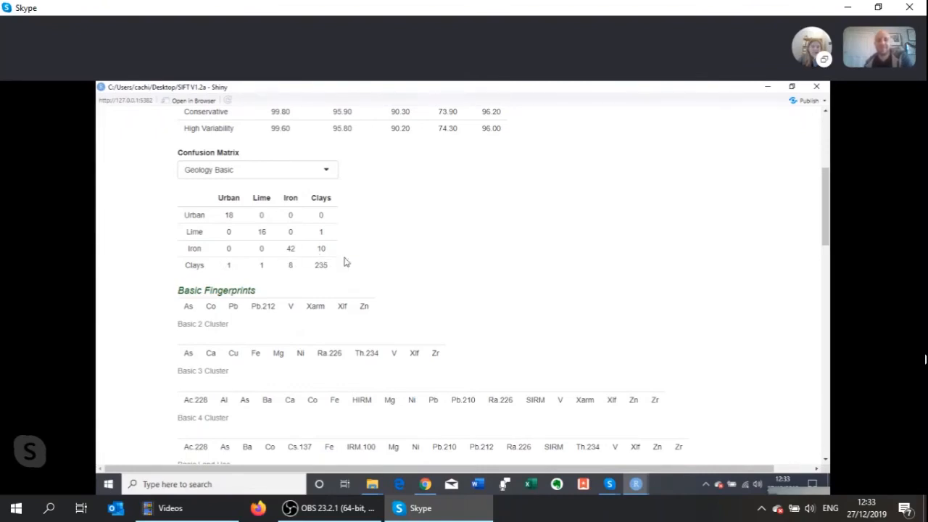
{"action": "scroll", "coordinate": [346, 261], "scroll_direction": "down", "scroll_amount": 1}
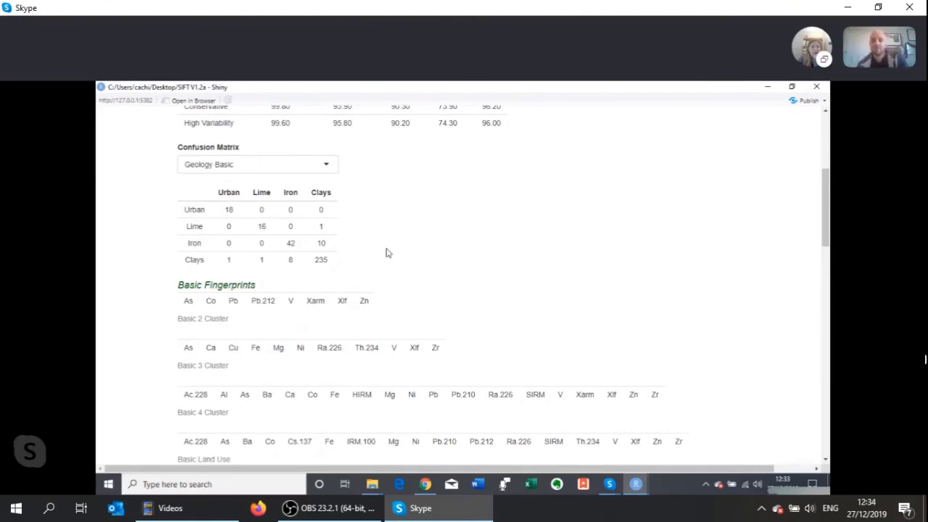
- Review the Basic, Conservative and High Variability composite fingerprints and the tracers forced into them for each source grouping
{"action": "scroll", "coordinate": [386, 252], "scroll_direction": "down", "scroll_amount": 5}
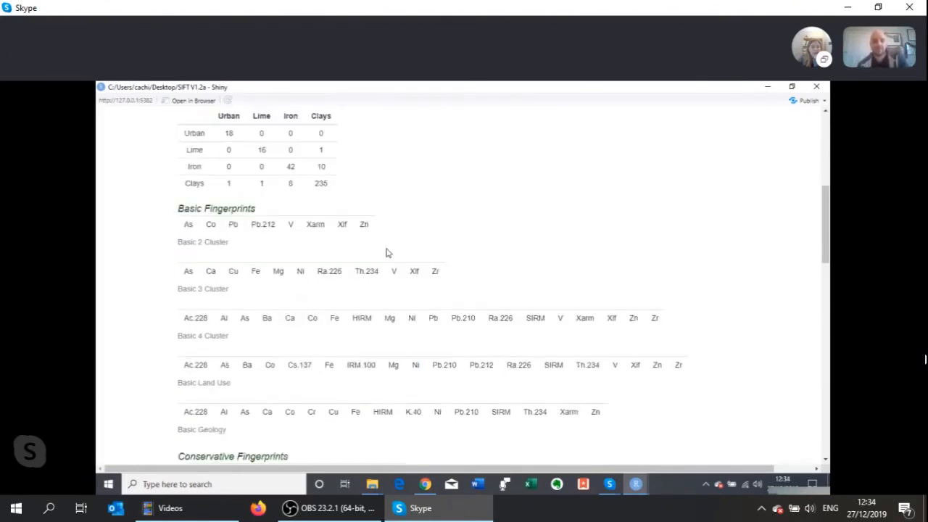
{"action": "scroll", "coordinate": [386, 252], "scroll_direction": "up", "scroll_amount": 1}
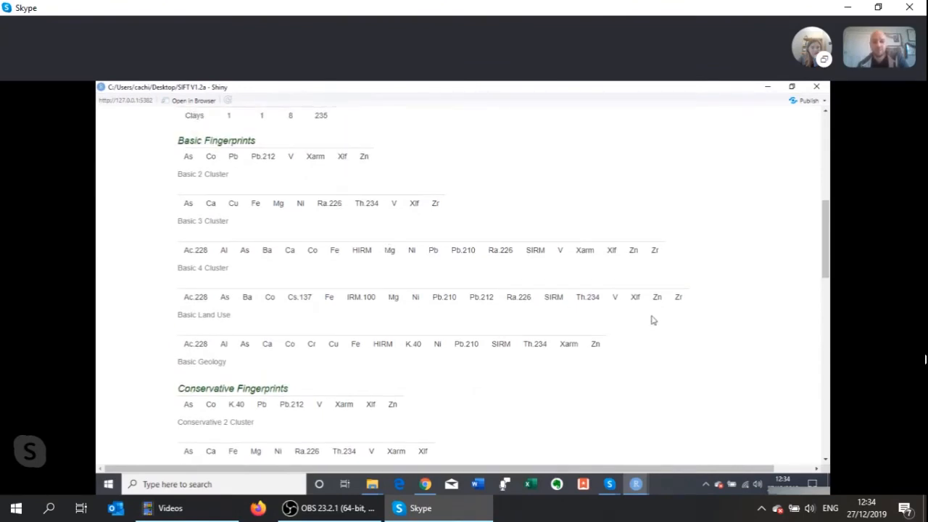
{"action": "scroll", "coordinate": [467, 335], "scroll_direction": "down", "scroll_amount": 3}
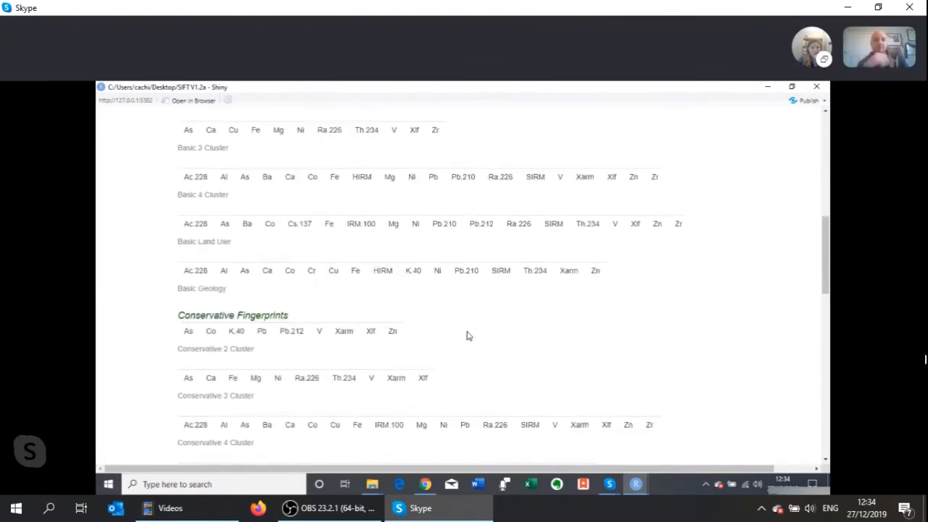
{"action": "scroll", "coordinate": [467, 335], "scroll_direction": "down", "scroll_amount": 8}
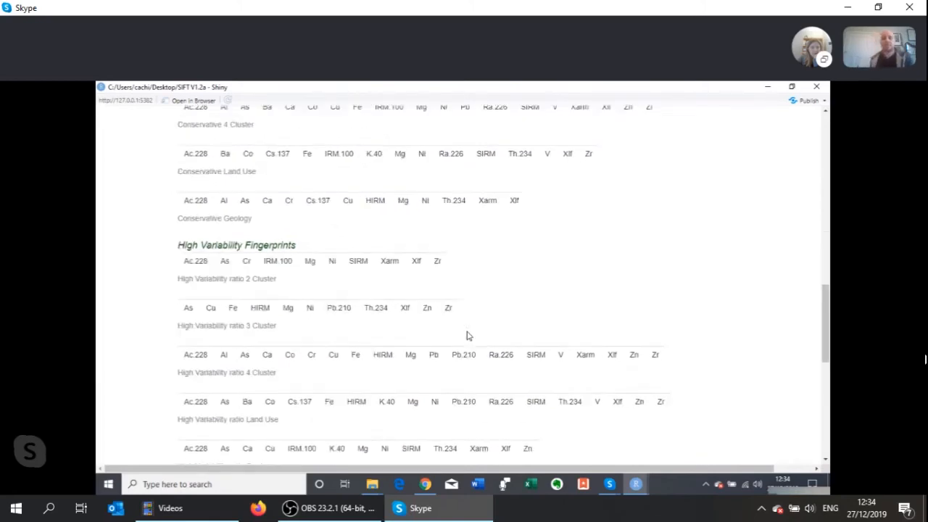
{"action": "scroll", "coordinate": [467, 335], "scroll_direction": "down", "scroll_amount": 4}
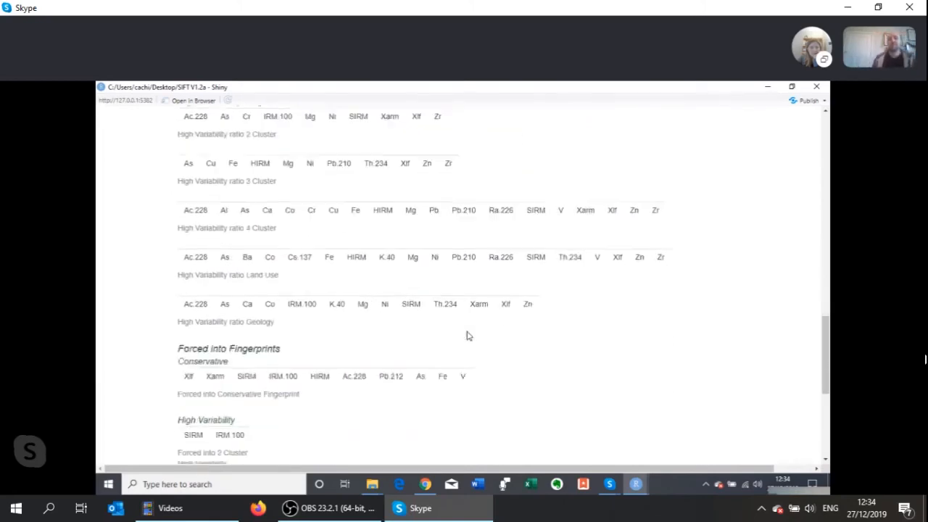
{"action": "scroll", "coordinate": [467, 335], "scroll_direction": "down", "scroll_amount": 1}
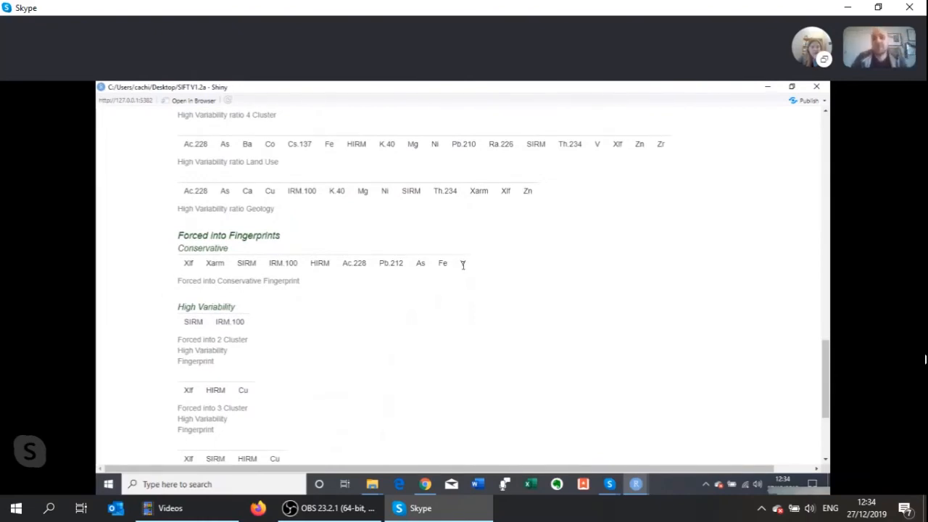
{"action": "scroll", "coordinate": [356, 365], "scroll_direction": "down", "scroll_amount": 3}
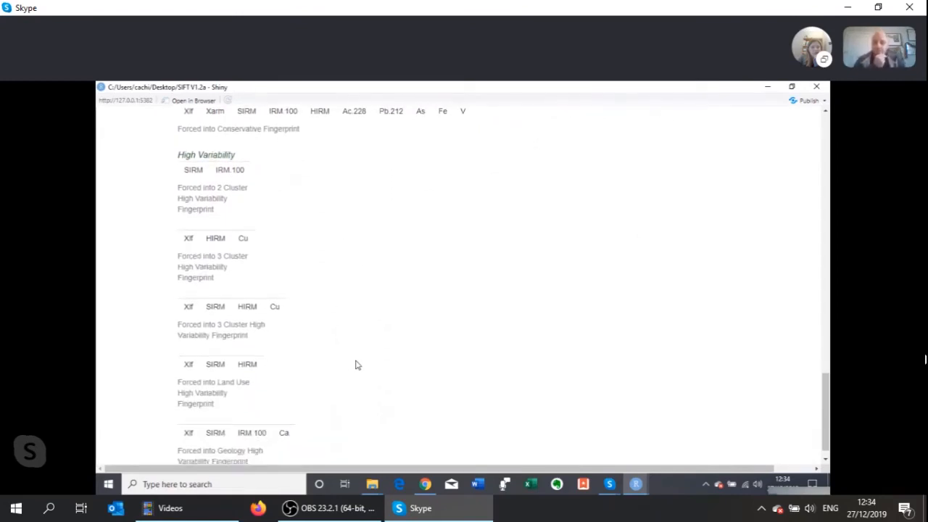
{"action": "scroll", "coordinate": [355, 364], "scroll_direction": "down", "scroll_amount": 1}
- Recheck the correctly classified table, open the additional discrimination analysis and examine its Land Use and Geology discrimination plots
{"action": "scroll", "coordinate": [356, 365], "scroll_direction": "up", "scroll_amount": 3}
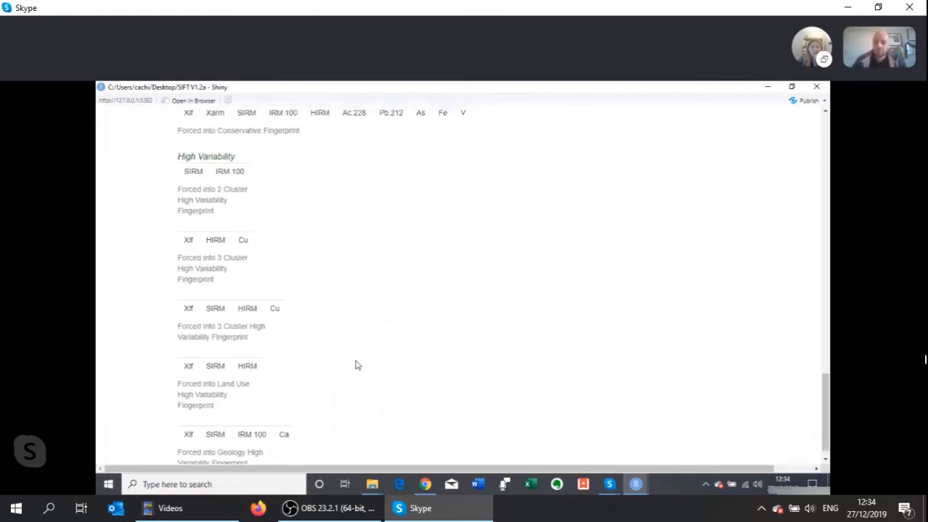
{"action": "scroll", "coordinate": [356, 365], "scroll_direction": "up", "scroll_amount": 1}
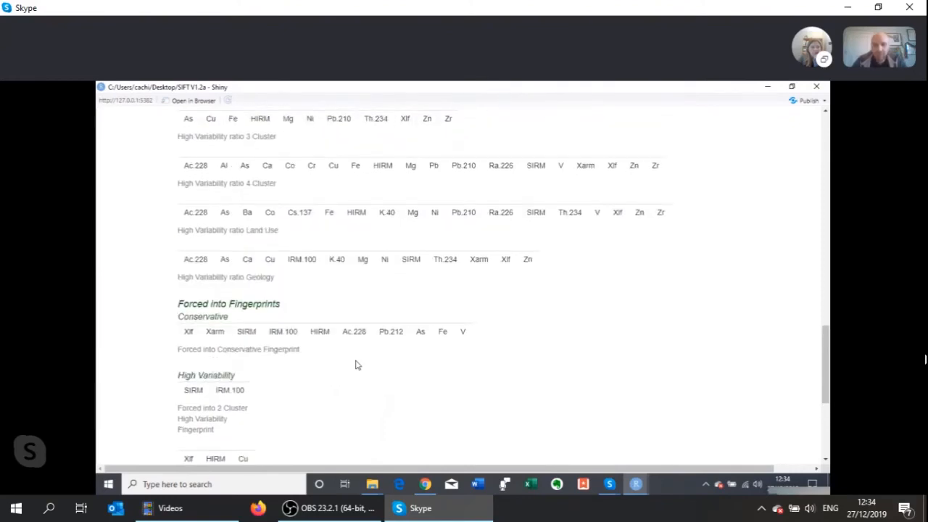
{"action": "scroll", "coordinate": [355, 365], "scroll_direction": "up", "scroll_amount": 12}
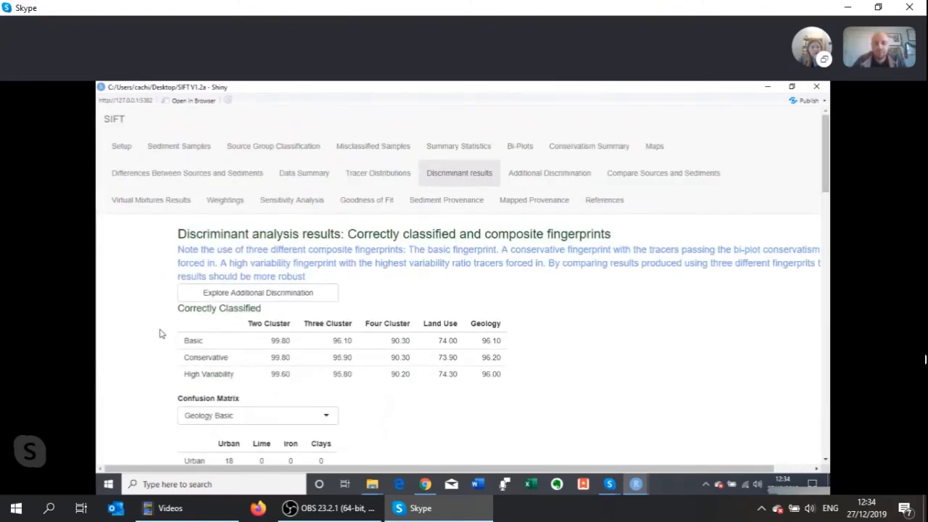
{"action": "scroll", "coordinate": [160, 333], "scroll_direction": "down", "scroll_amount": 1}
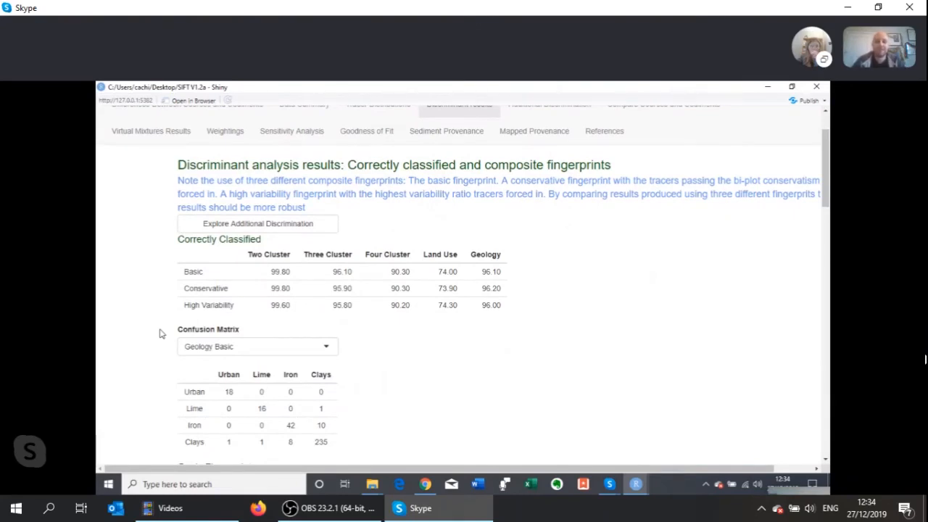
{"action": "scroll", "coordinate": [161, 334], "scroll_direction": "up", "scroll_amount": 1}
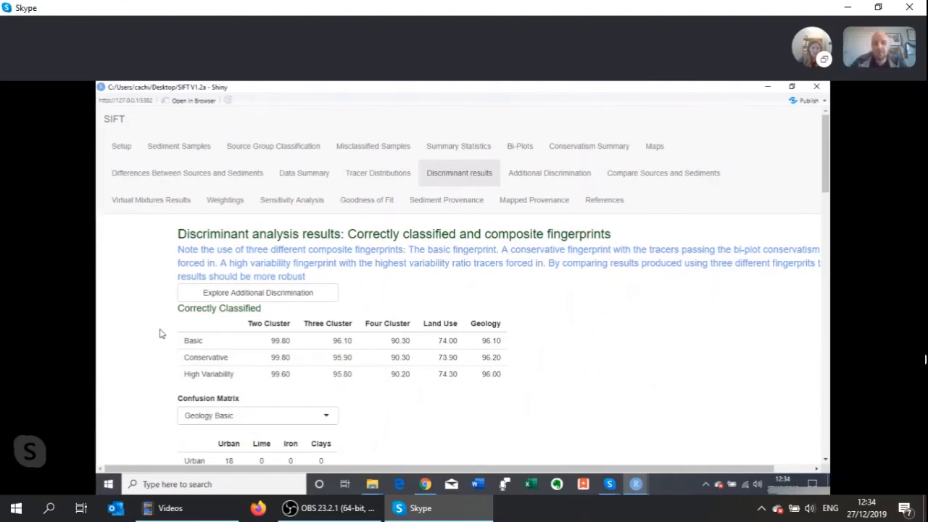
{"action": "left_click", "coordinate": [206, 297]}
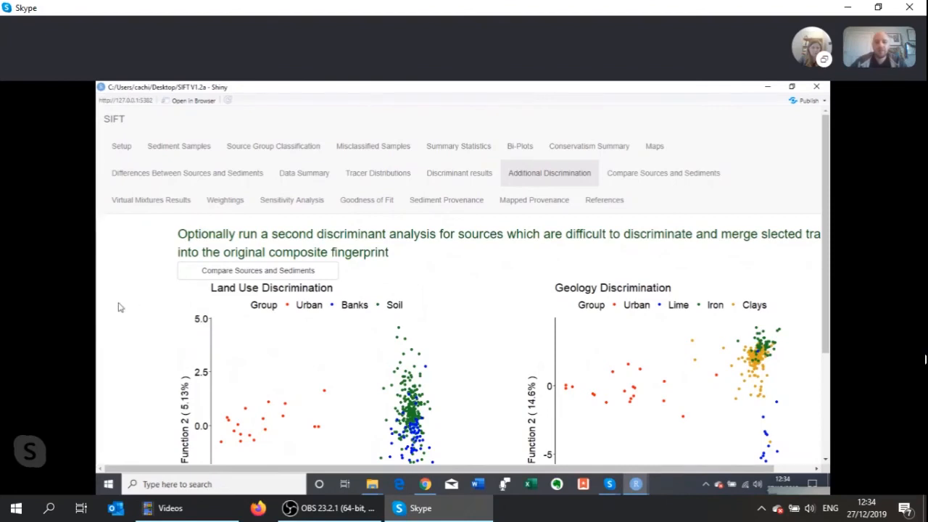
{"action": "scroll", "coordinate": [120, 307], "scroll_direction": "down", "scroll_amount": 3}
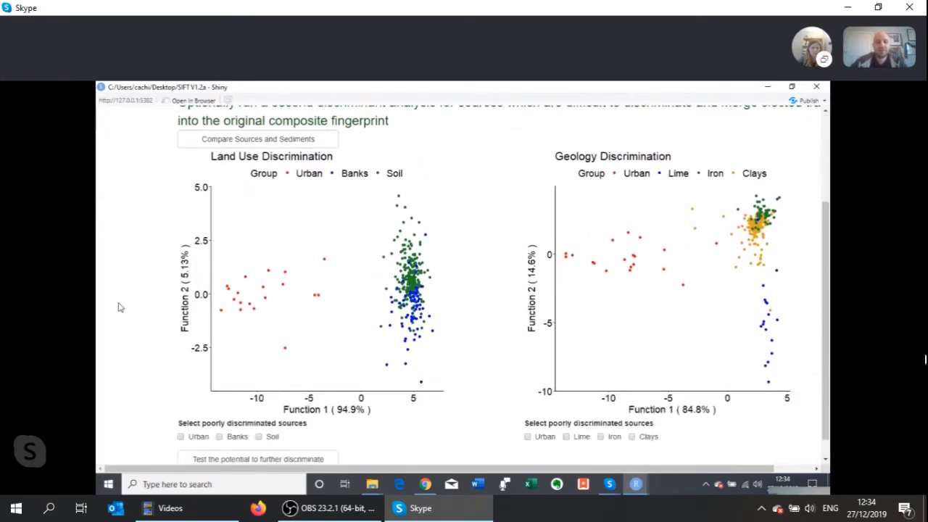
{"action": "scroll", "coordinate": [121, 307], "scroll_direction": "down", "scroll_amount": 1}
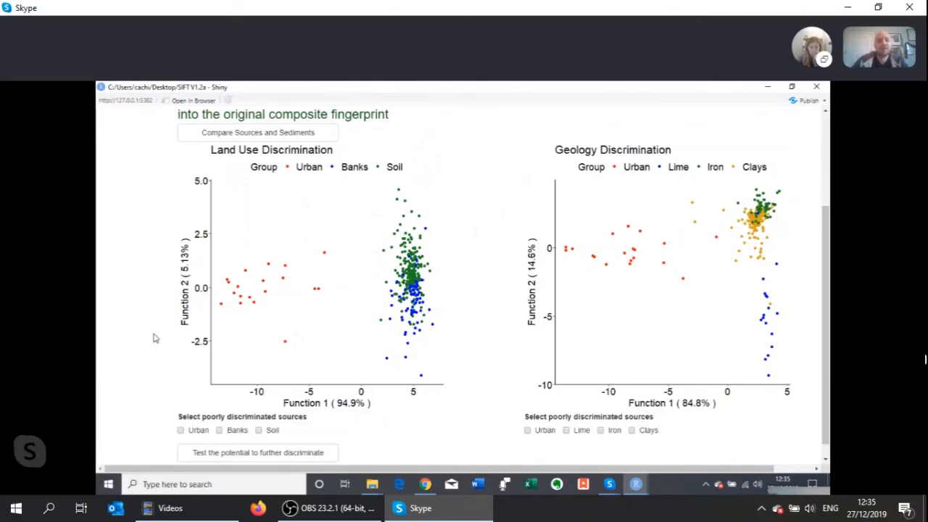
- Test further discrimination with Banks and Soil as the poorly discriminated Land Use sources, and Iron and Clays for Geology
{"action": "scroll", "coordinate": [153, 338], "scroll_direction": "down", "scroll_amount": 1}
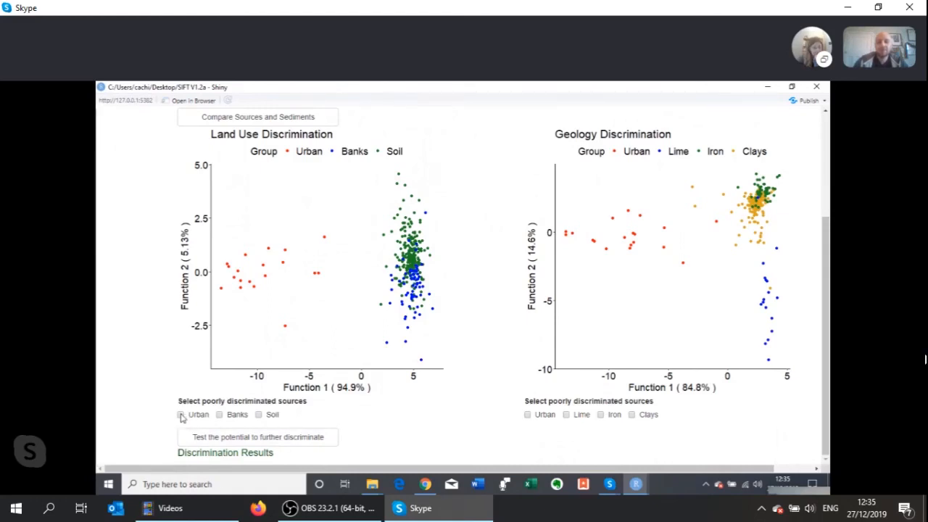
{"action": "left_click", "coordinate": [219, 415]}
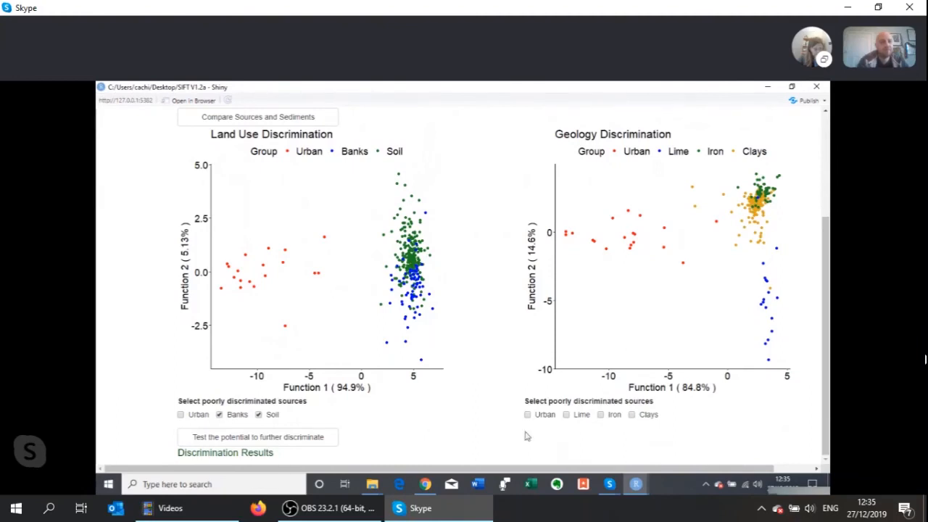
{"action": "left_click", "coordinate": [601, 415]}
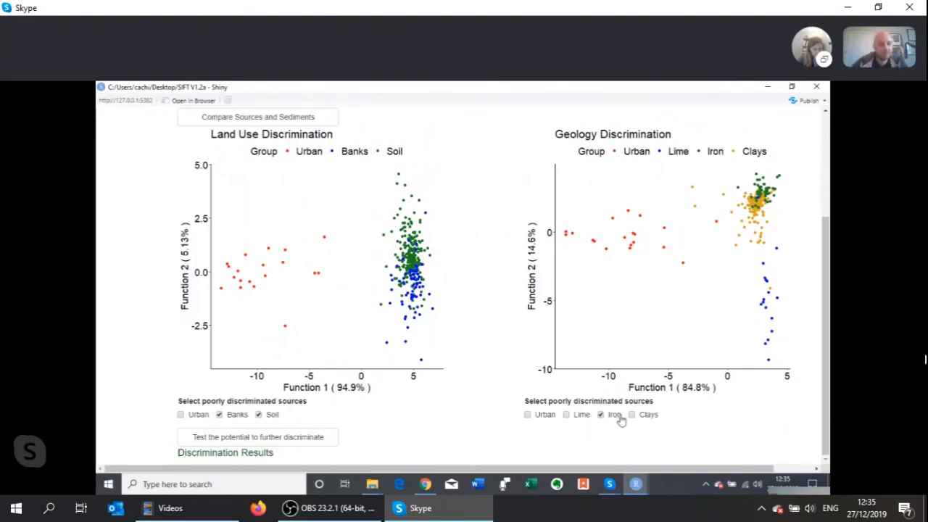
{"action": "left_click", "coordinate": [631, 415]}
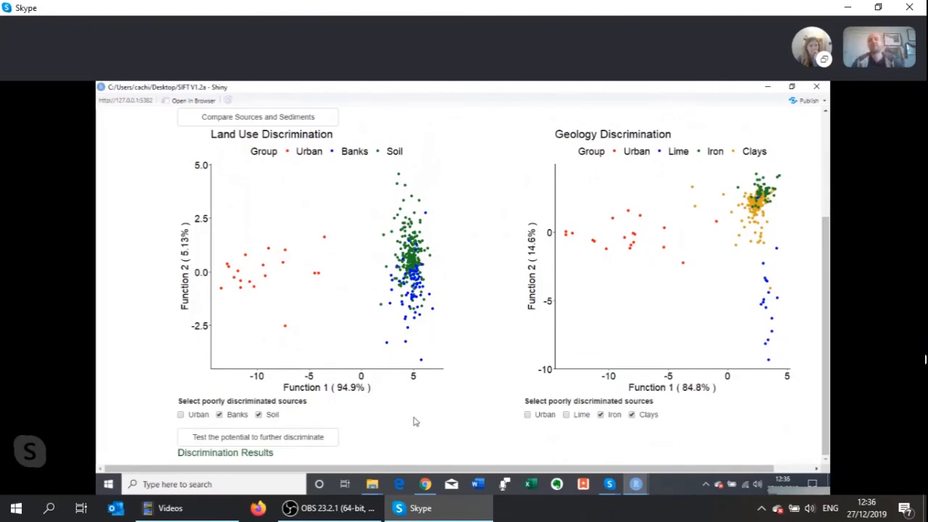
{"action": "left_click", "coordinate": [306, 441]}
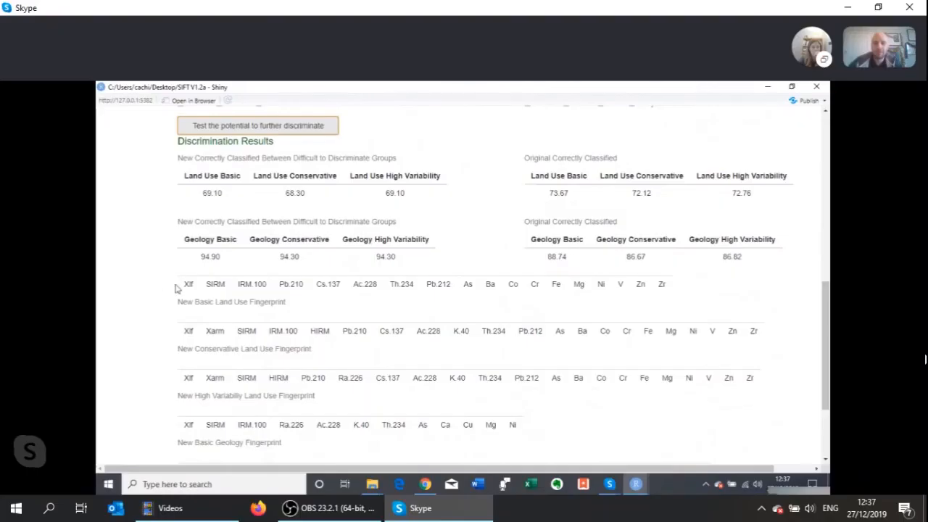
- Compare the new and original correctly classified percentages and review the new Land Use and Geology fingerprints
{"action": "scroll", "coordinate": [174, 288], "scroll_direction": "down", "scroll_amount": 1}
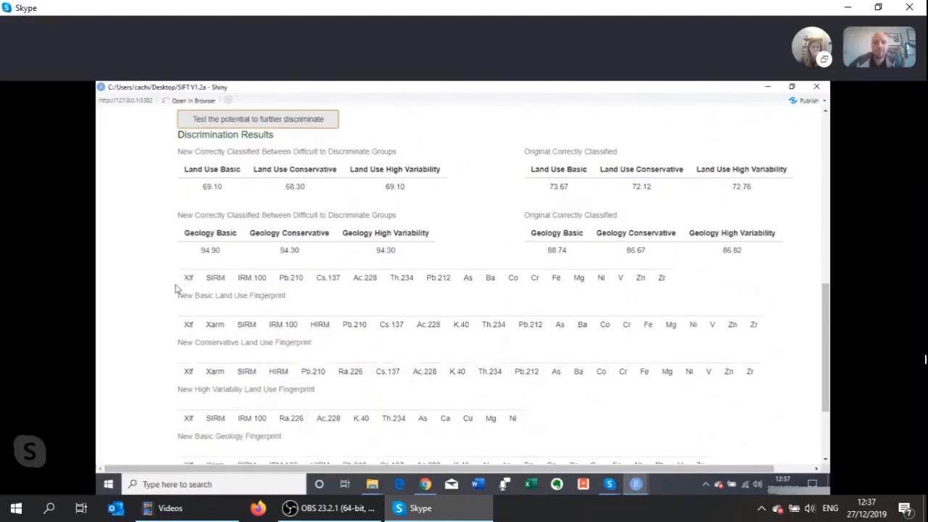
{"action": "scroll", "coordinate": [175, 288], "scroll_direction": "down", "scroll_amount": 2}
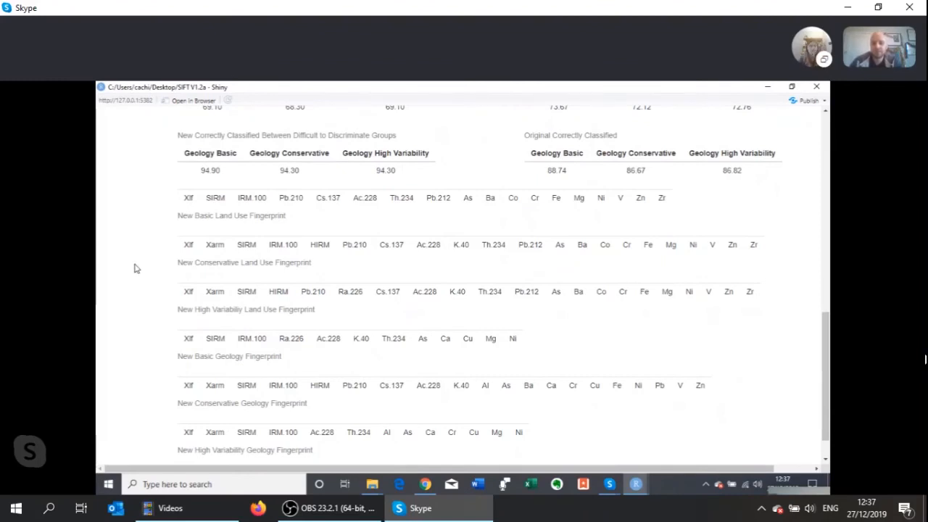
{"action": "scroll", "coordinate": [134, 268], "scroll_direction": "down", "scroll_amount": 1}
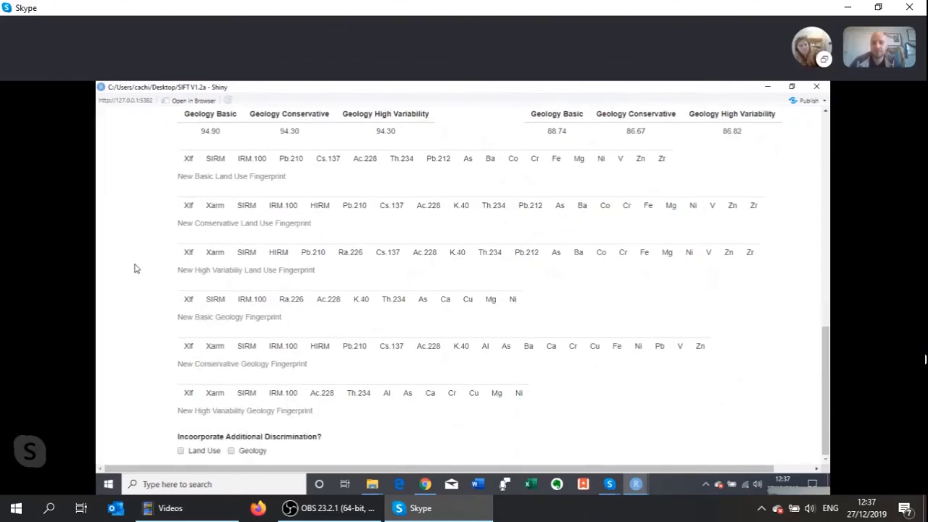
- Recheck the Land Use and Geology discrimination plots, new versus original correctly classified percentages, new fingerprints and the option to incorporate additional discrimination
{"action": "scroll", "coordinate": [134, 269], "scroll_direction": "up", "scroll_amount": 8}
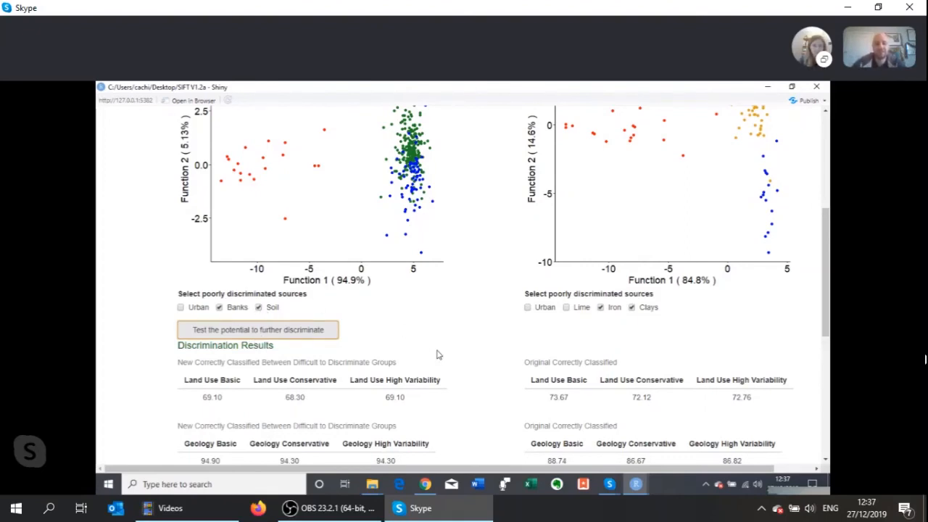
{"action": "scroll", "coordinate": [437, 355], "scroll_direction": "down", "scroll_amount": 1}
{"action": "scroll", "coordinate": [438, 355], "scroll_direction": "down", "scroll_amount": 1}
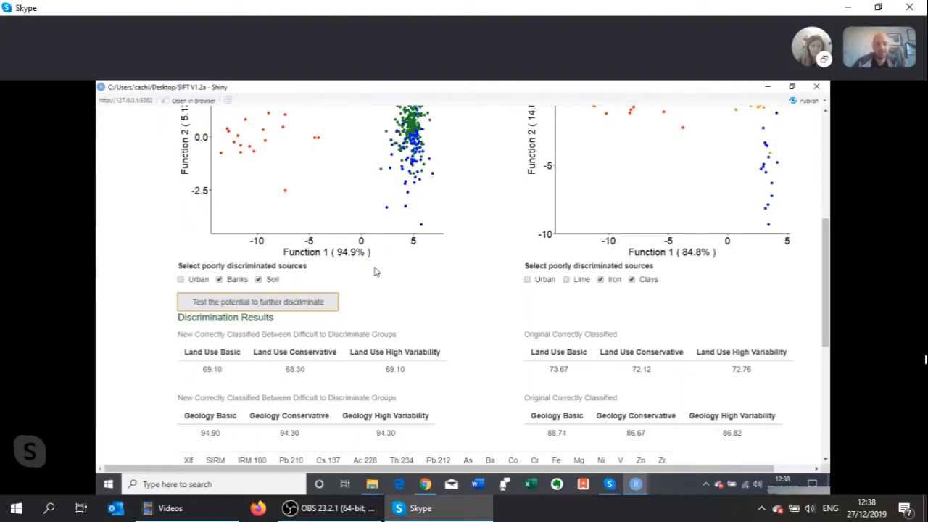
{"action": "scroll", "coordinate": [374, 271], "scroll_direction": "down", "scroll_amount": 1}
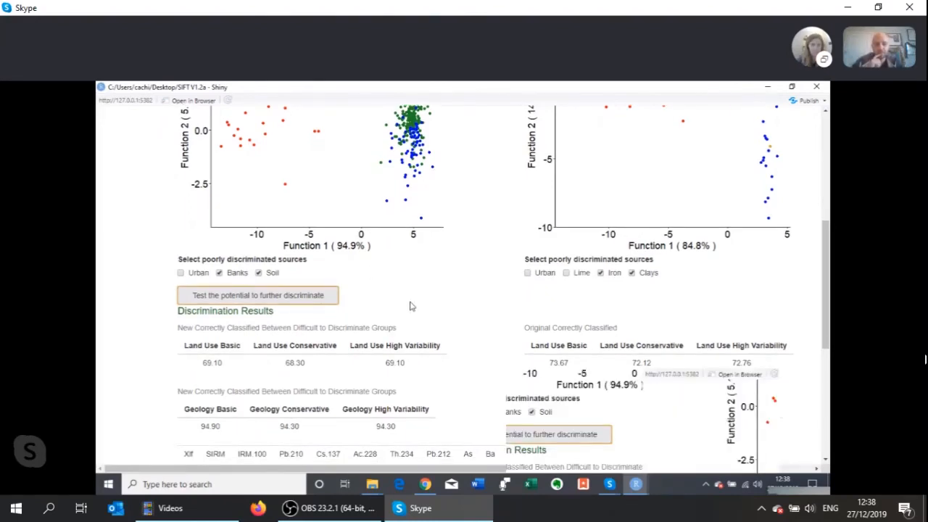
{"action": "scroll", "coordinate": [409, 305], "scroll_direction": "down", "scroll_amount": 4}
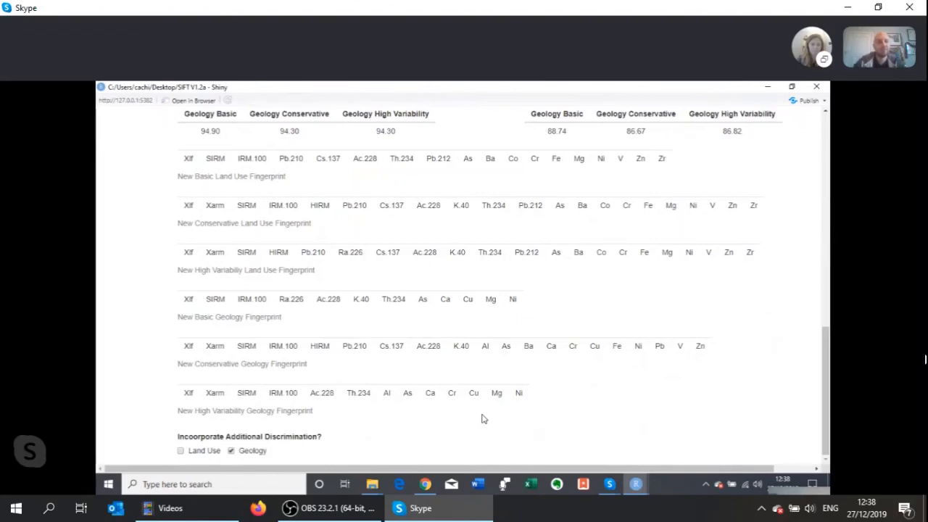
{"action": "scroll", "coordinate": [482, 419], "scroll_direction": "up", "scroll_amount": 5}
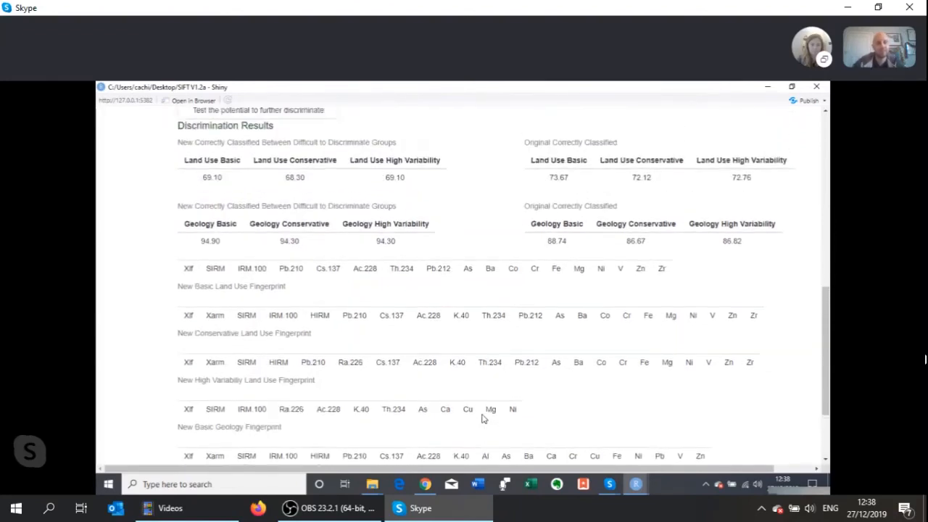
{"action": "scroll", "coordinate": [483, 419], "scroll_direction": "up", "scroll_amount": 5}
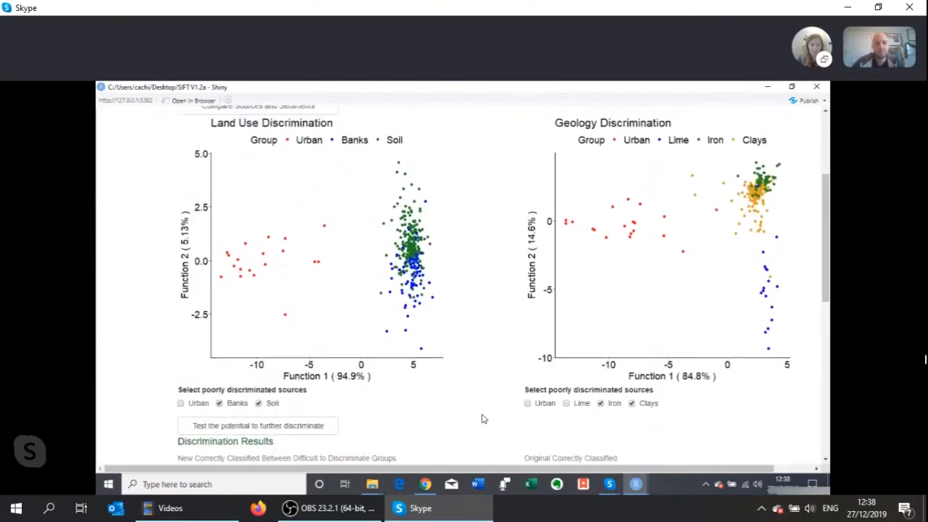
{"action": "scroll", "coordinate": [482, 420], "scroll_direction": "up", "scroll_amount": 3}
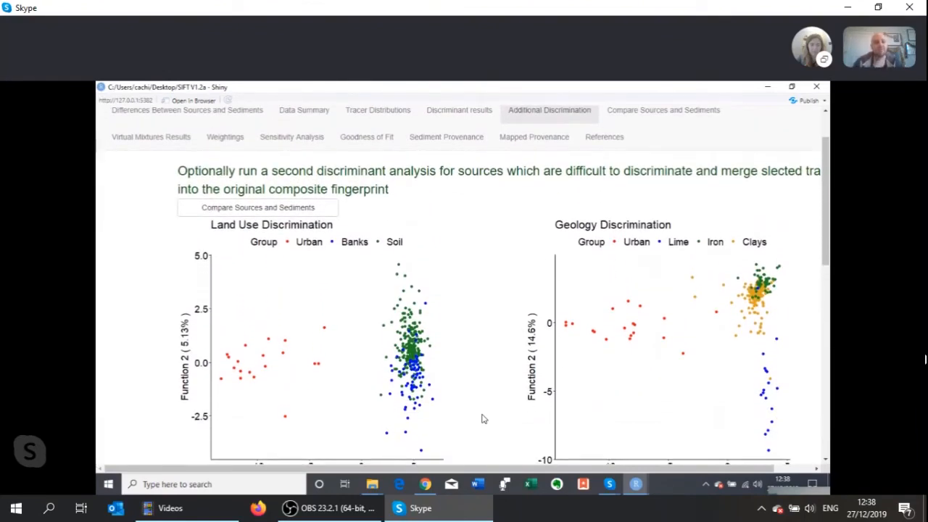
{"action": "scroll", "coordinate": [483, 419], "scroll_direction": "down", "scroll_amount": 1}
{"action": "scroll", "coordinate": [482, 419], "scroll_direction": "down", "scroll_amount": 10}
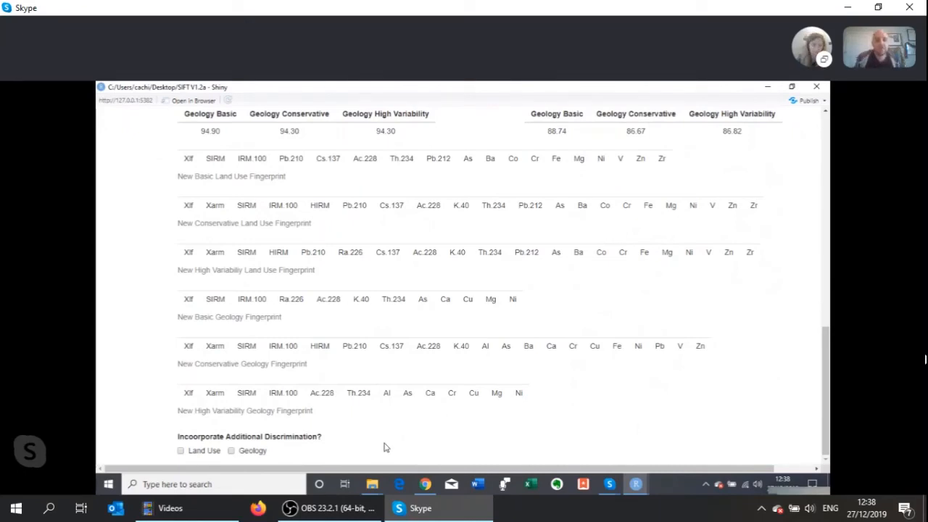
- Compare sources and sediments without incorporating additional discrimination, and inspect the Basic and Conservative fingerprint plots for the 2 Cluster source groups
{"action": "scroll", "coordinate": [385, 444], "scroll_direction": "up", "scroll_amount": 15}
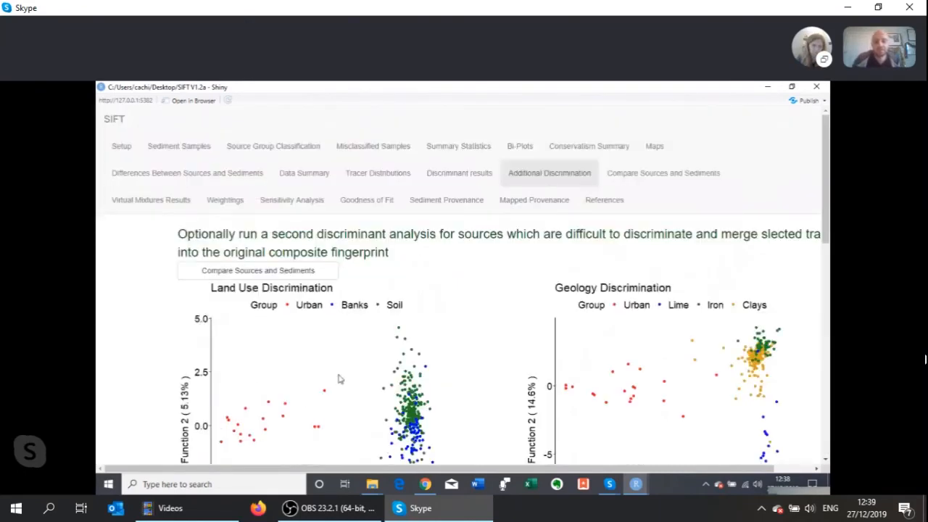
{"action": "left_click", "coordinate": [317, 275]}
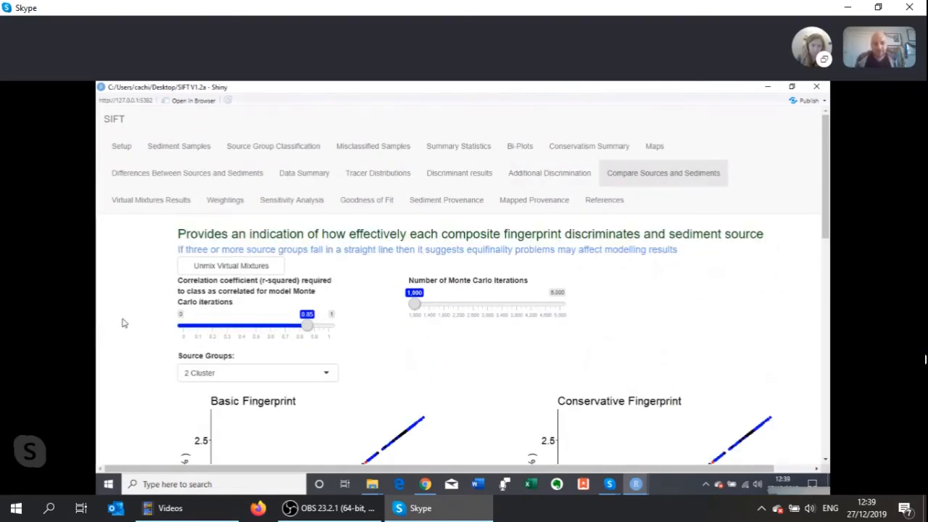
{"action": "scroll", "coordinate": [123, 323], "scroll_direction": "down", "scroll_amount": 3}
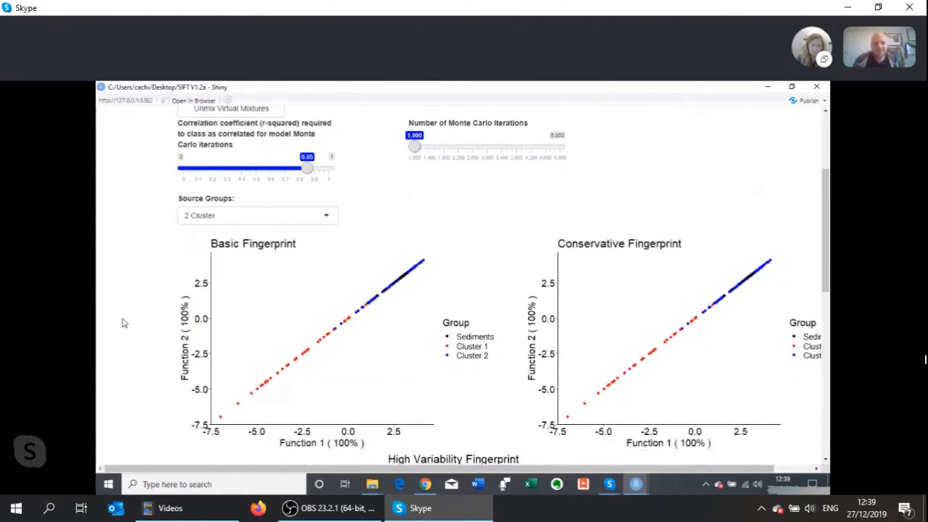
{"action": "scroll", "coordinate": [123, 323], "scroll_direction": "up", "scroll_amount": 2}
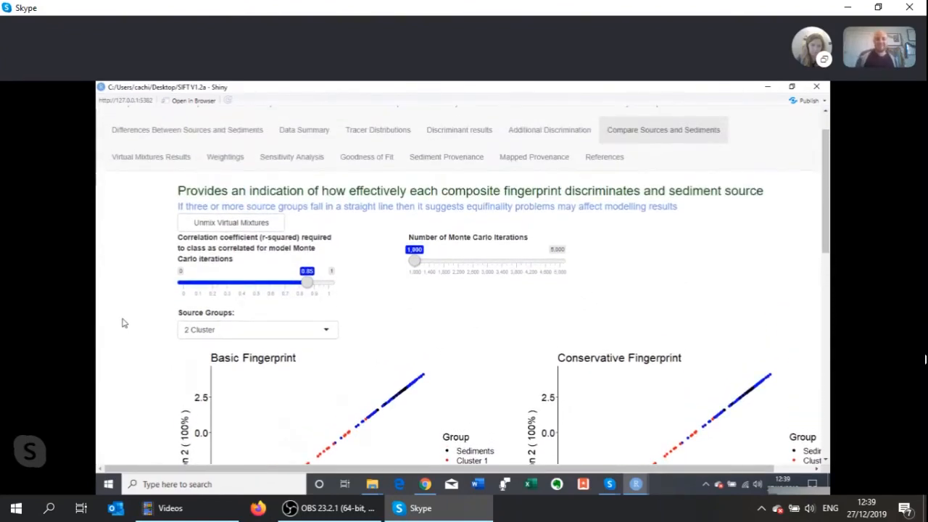
{"action": "scroll", "coordinate": [124, 323], "scroll_direction": "up", "scroll_amount": 1}
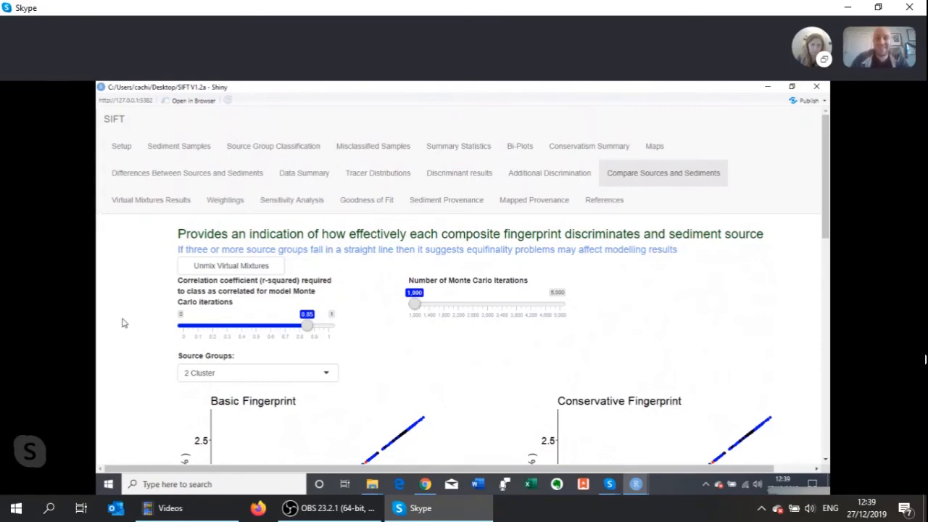
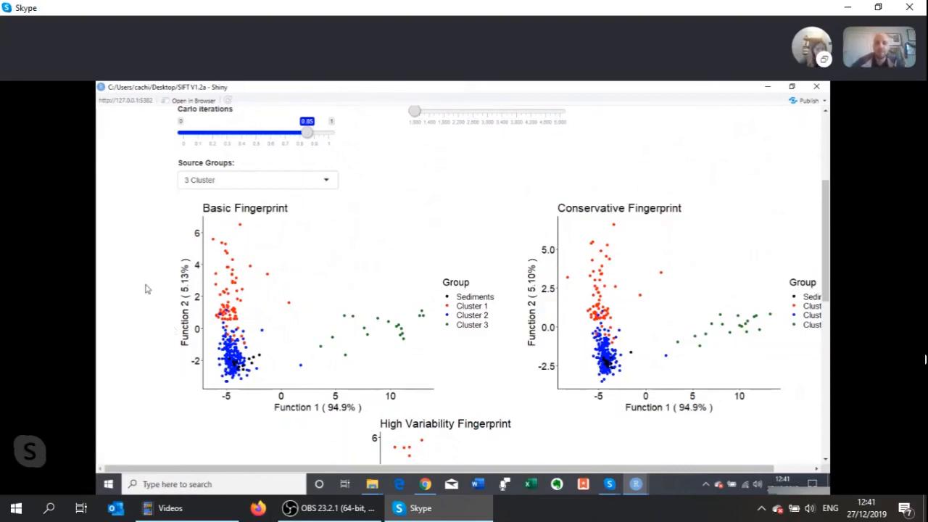
- Display the 4 Cluster source groups and examine their Basic, Conservative and High Variability fingerprint plots
{"action": "scroll", "coordinate": [114, 256], "scroll_direction": "up", "scroll_amount": 1}
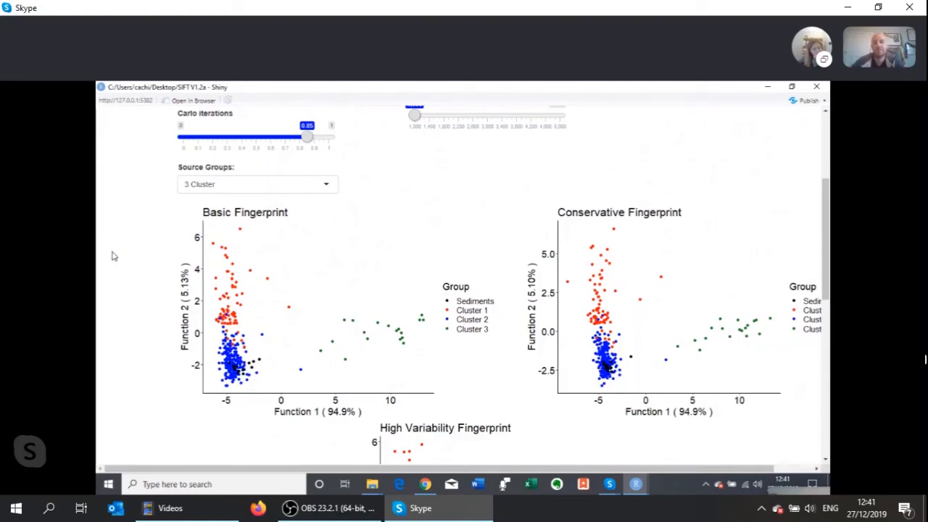
{"action": "left_click", "coordinate": [193, 185]}
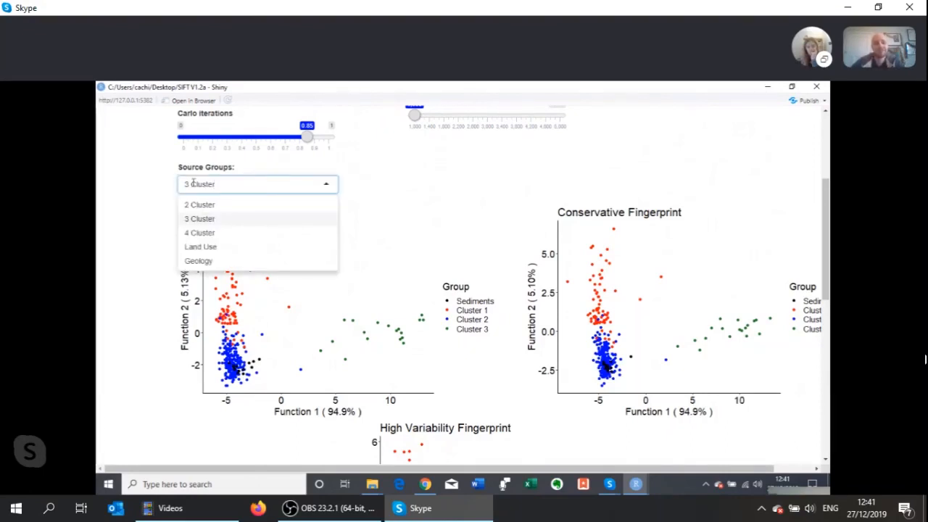
{"action": "left_click", "coordinate": [193, 185]}
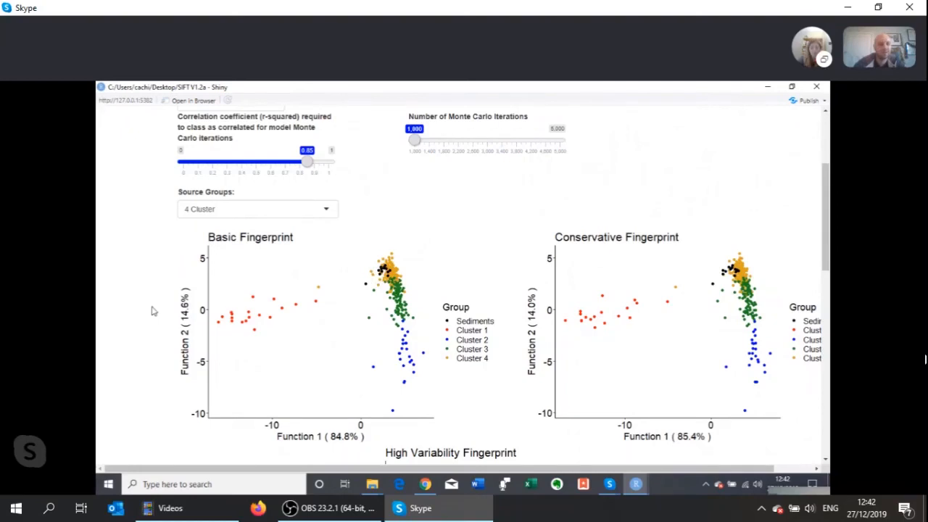
{"action": "scroll", "coordinate": [152, 310], "scroll_direction": "down", "scroll_amount": 5}
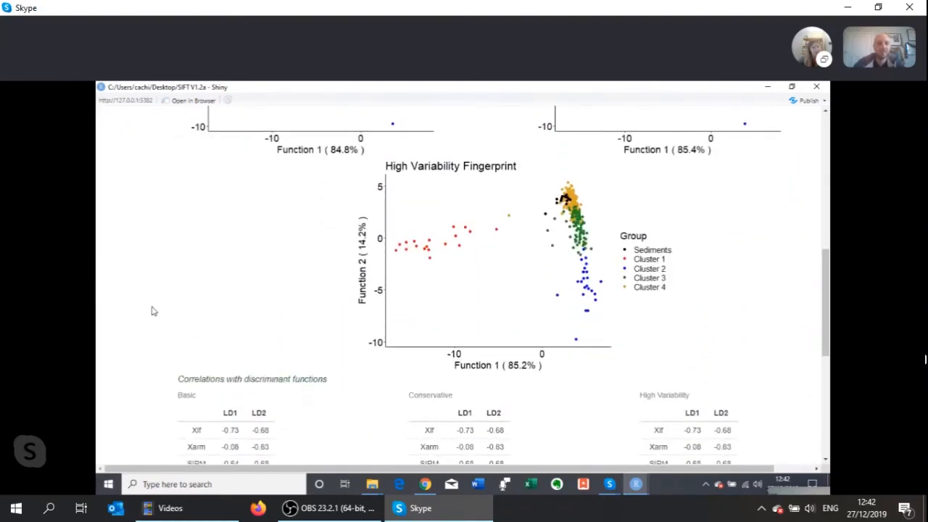
{"action": "scroll", "coordinate": [152, 310], "scroll_direction": "up", "scroll_amount": 5}
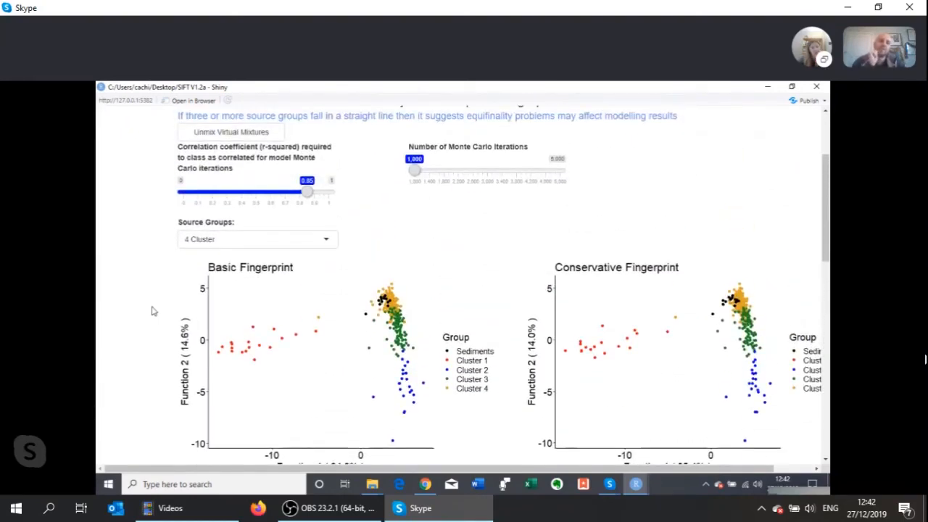
- View the Land Use fingerprint plots briefly, and return to the 4 Cluster source groups for comparison
{"action": "left_click", "coordinate": [216, 241]}
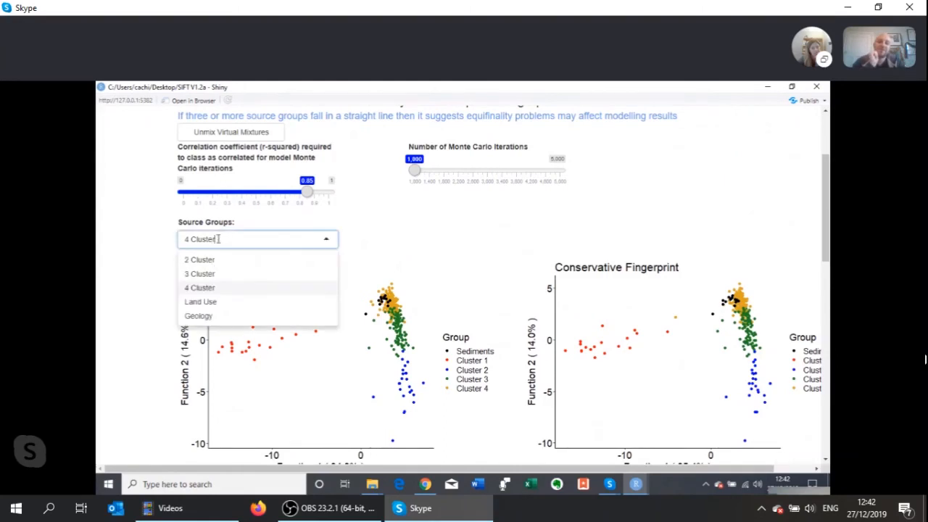
{"action": "left_click", "coordinate": [201, 301]}
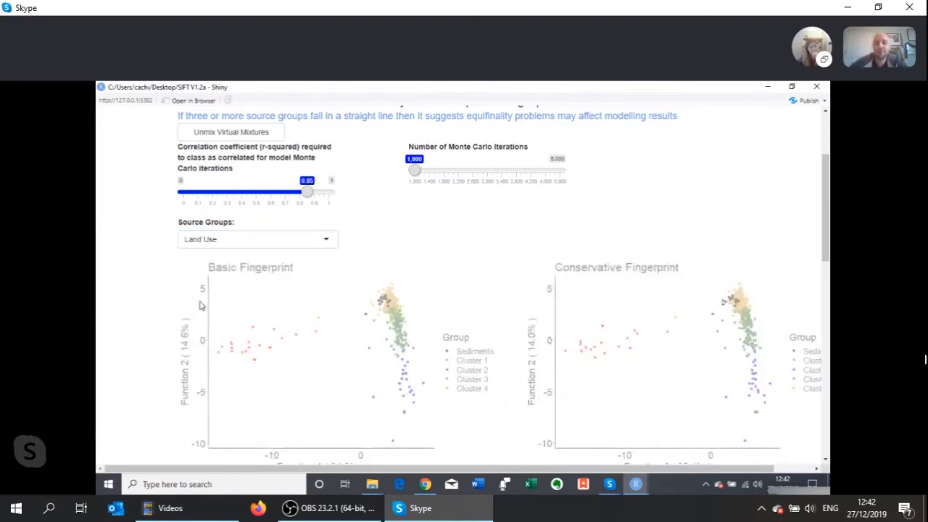
{"action": "left_click", "coordinate": [196, 246]}
{"action": "left_click", "coordinate": [196, 247]}
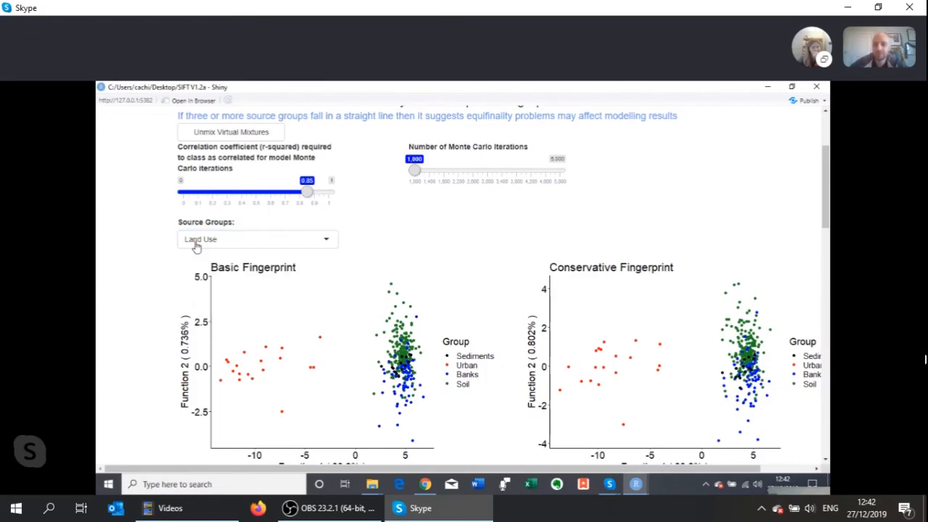
{"action": "left_click", "coordinate": [196, 247]}
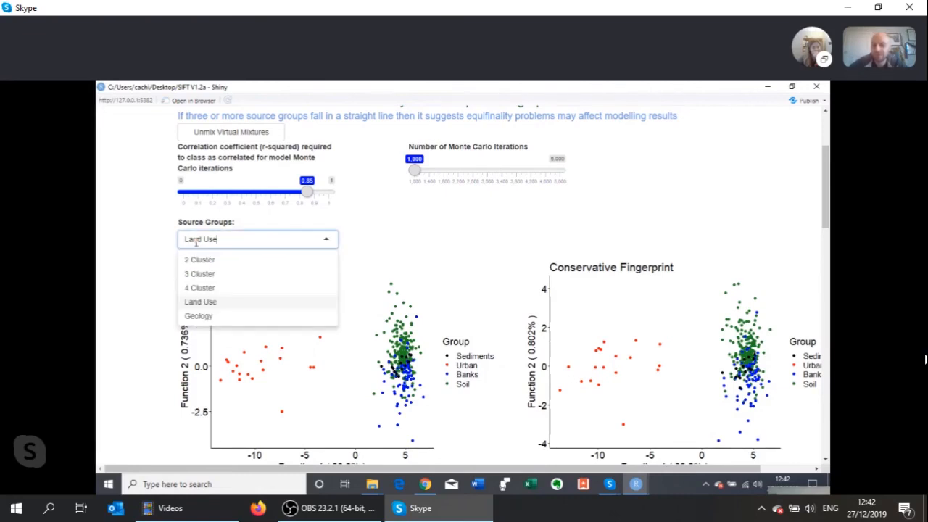
{"action": "left_click", "coordinate": [199, 288]}
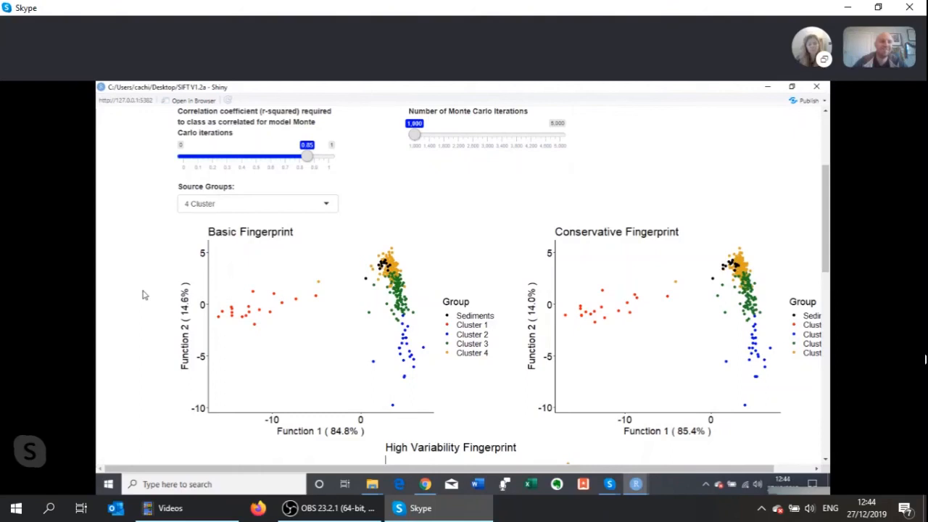
- Display the Land Use source groups and inspect how Urban, Banks and Soil plot against the sediments
{"action": "left_click", "coordinate": [209, 209]}
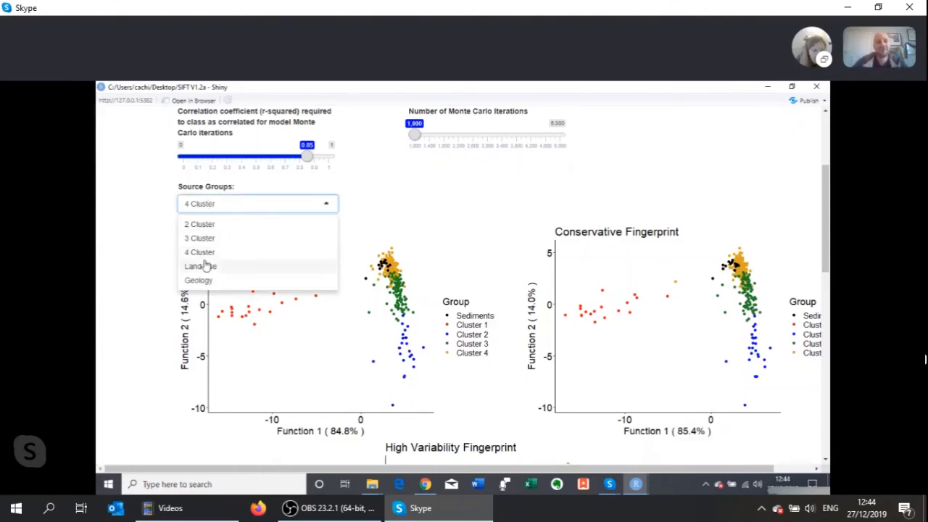
{"action": "left_click", "coordinate": [158, 244]}
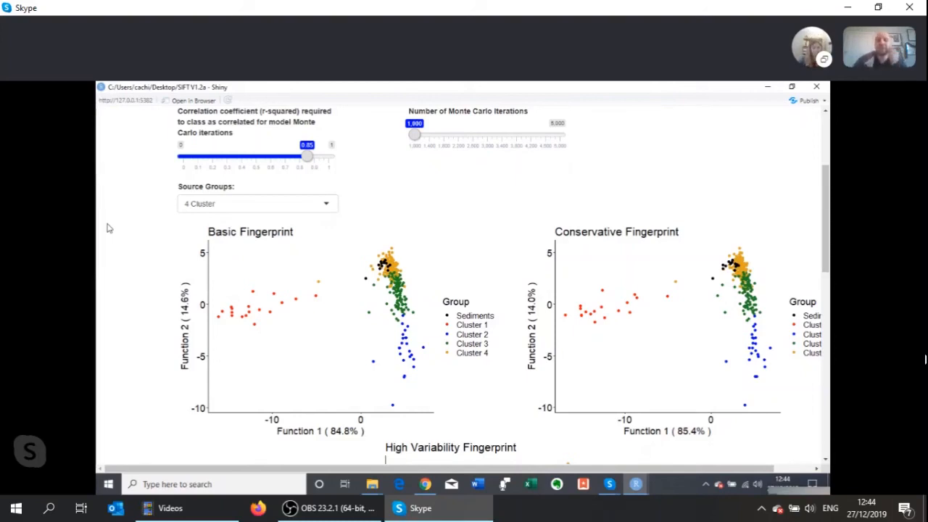
{"action": "left_click", "coordinate": [193, 206]}
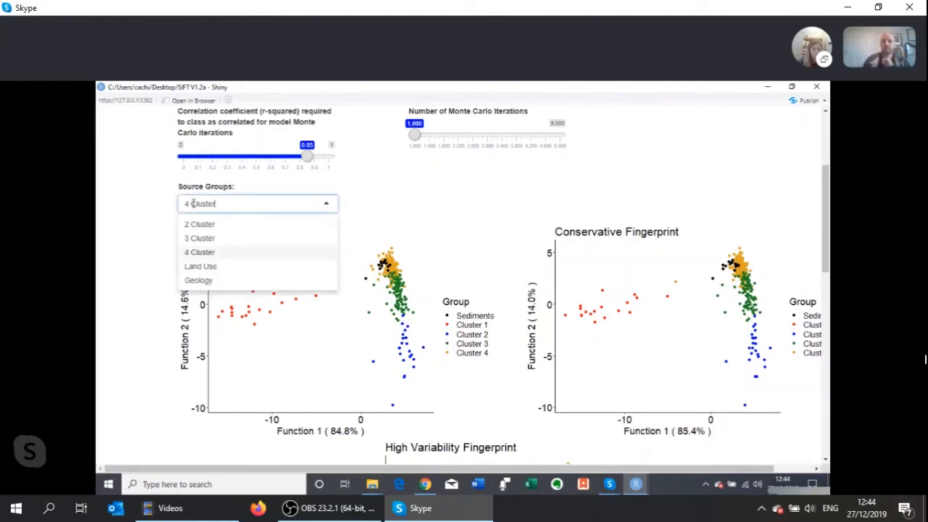
{"action": "left_click", "coordinate": [209, 268]}
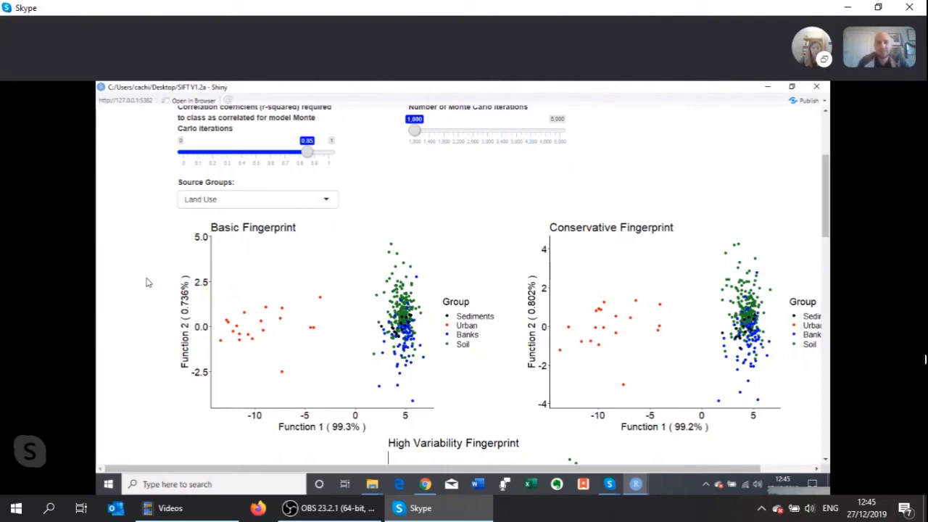
- Display the Geology source groups and inspect how Urban, Lime, Iron and Clays plot against the sediments in each fingerprint
{"action": "left_click", "coordinate": [203, 200]}
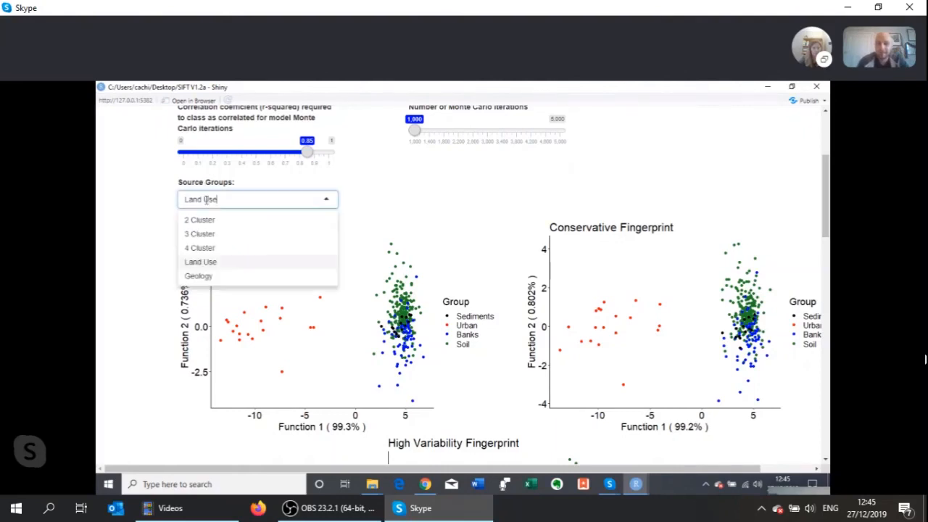
{"action": "left_click", "coordinate": [205, 277]}
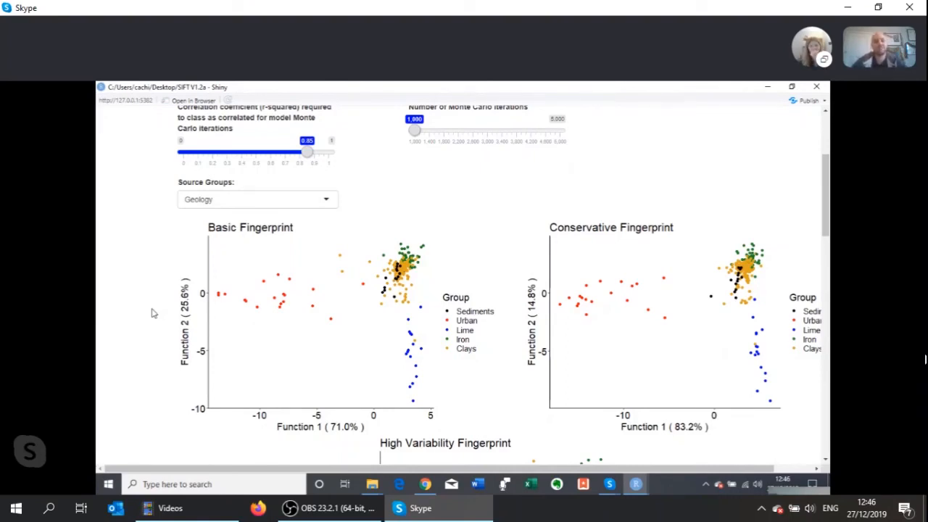
{"action": "scroll", "coordinate": [152, 313], "scroll_direction": "up", "scroll_amount": 1}
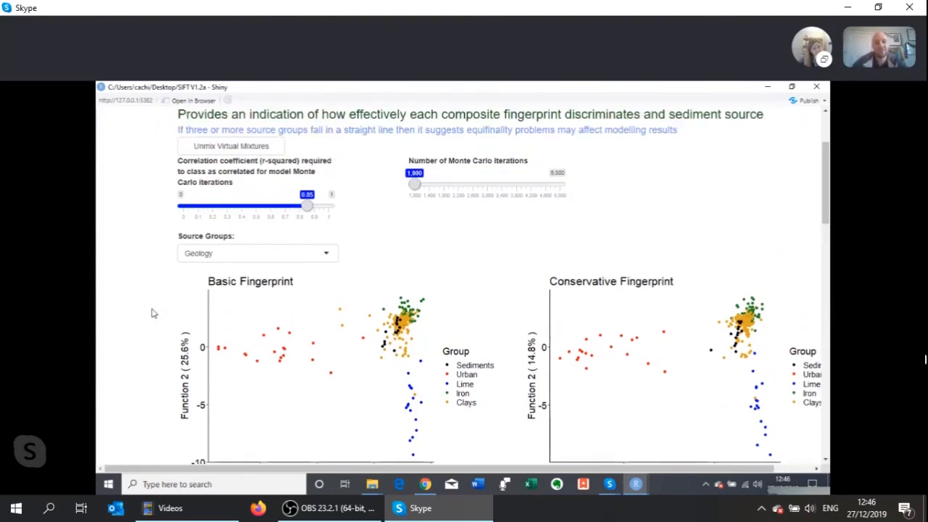
{"action": "scroll", "coordinate": [152, 313], "scroll_direction": "down", "scroll_amount": 3}
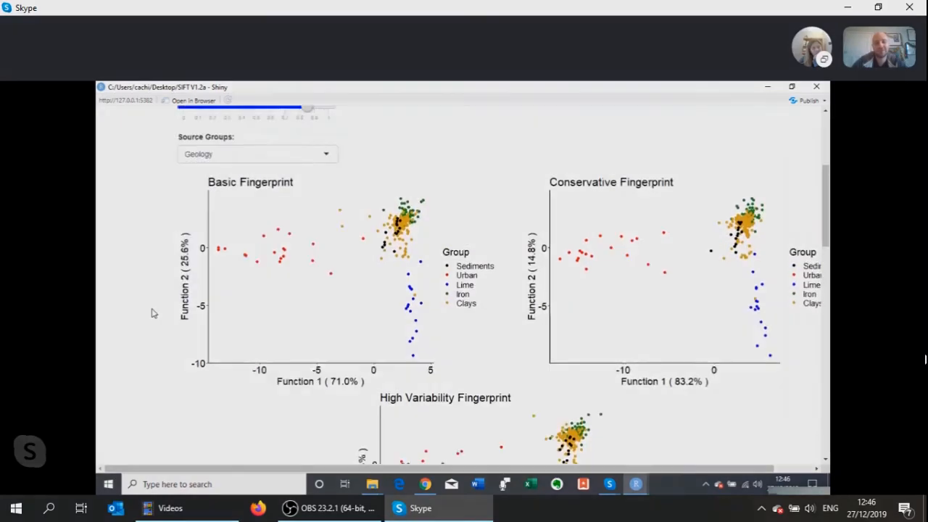